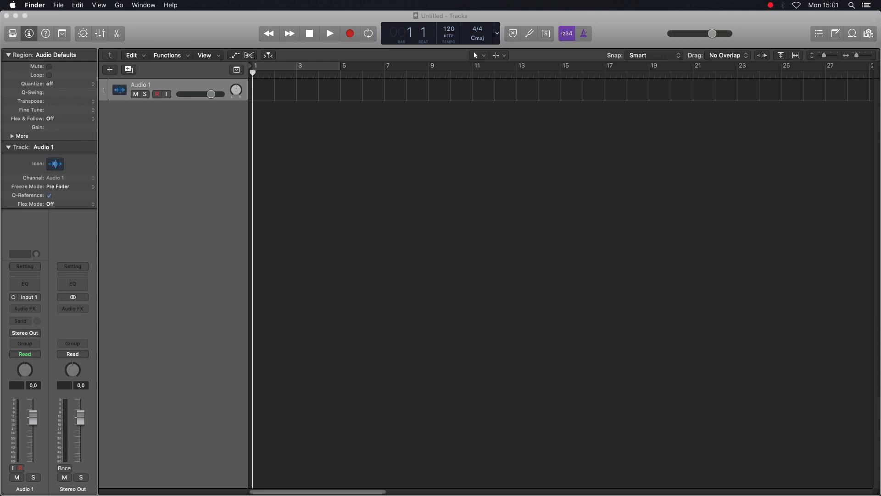
# - Import the Infinity Interface "Supercluster" audio file onto the Audio 1 track at bar 2
pyautogui.moveTo(312, 92); pyautogui.dragTo(279, 90)
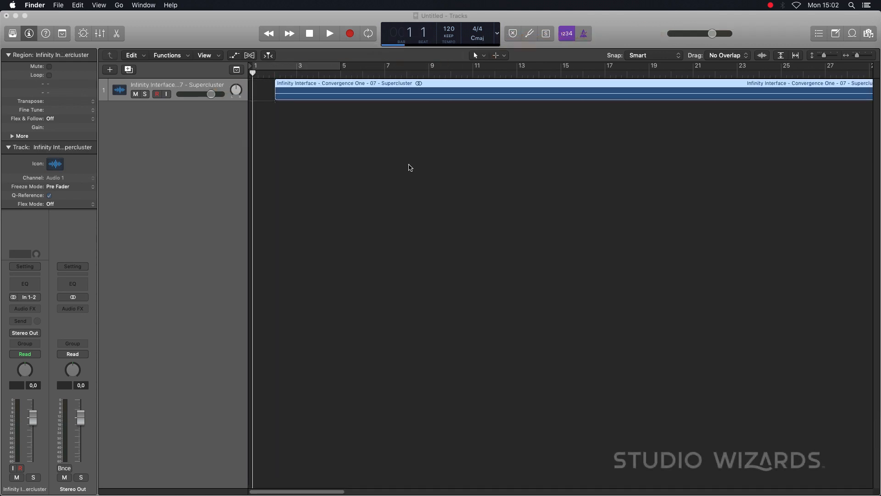
pyautogui.press('z')
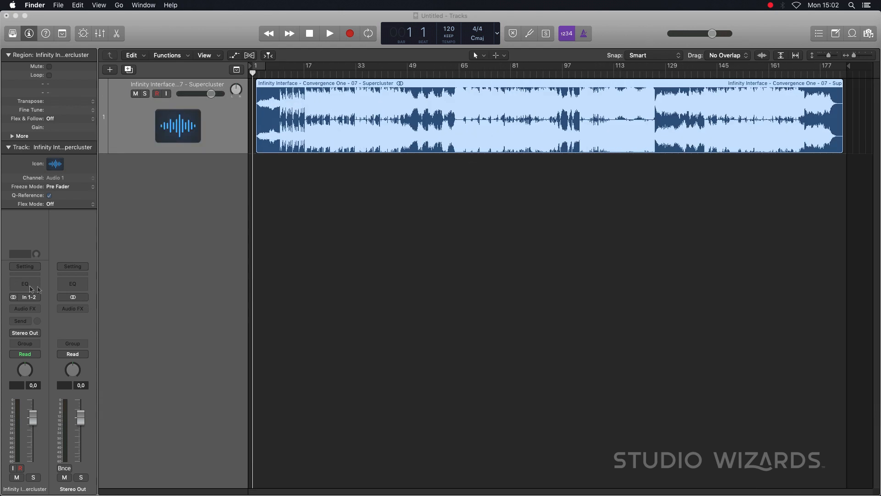
# - Insert the stereo BPM Counter plug-in on the song track's channel and open its window
pyautogui.click(28, 311)
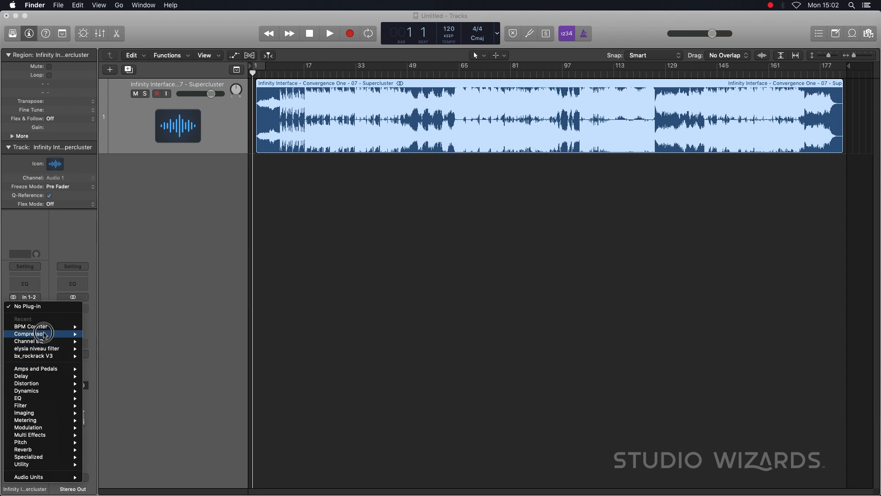
pyautogui.moveTo(44, 329)
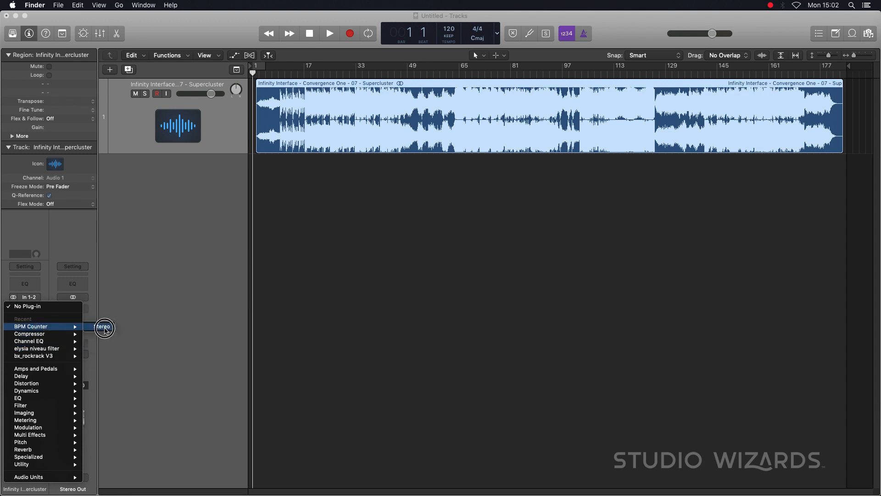
pyautogui.click(105, 330)
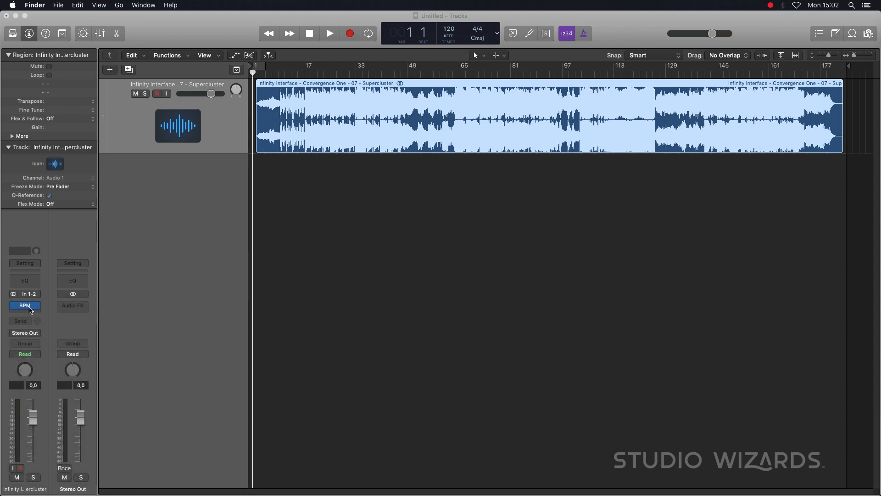
pyautogui.click(29, 311)
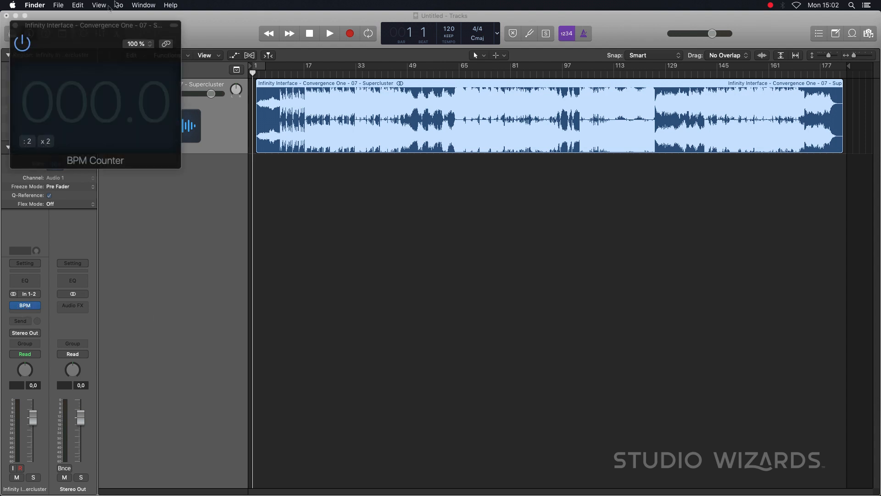
# - Play the song from bar 18 and again from bar 9 to detect its tempo with the BPM Counter
pyautogui.click(308, 73)
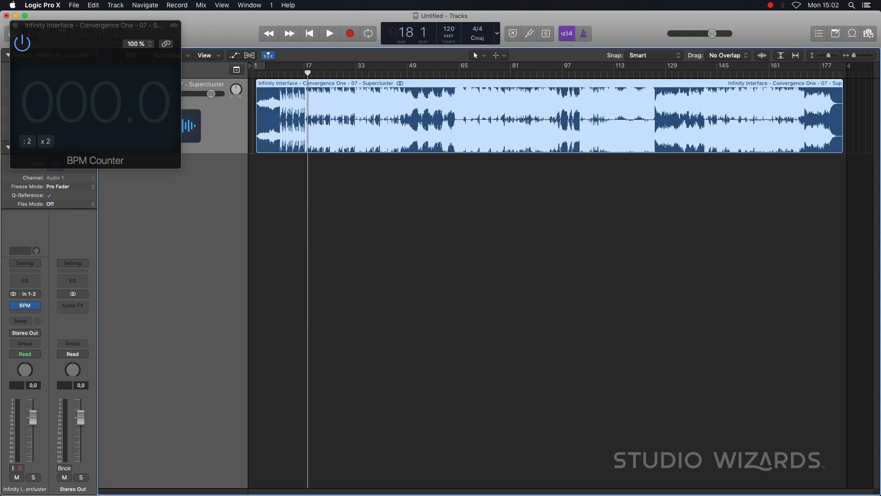
pyautogui.press('space')
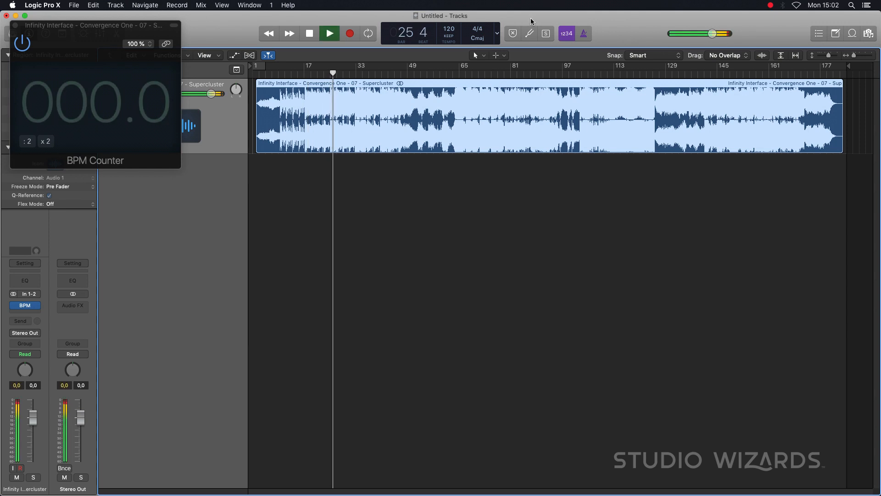
pyautogui.press('space')
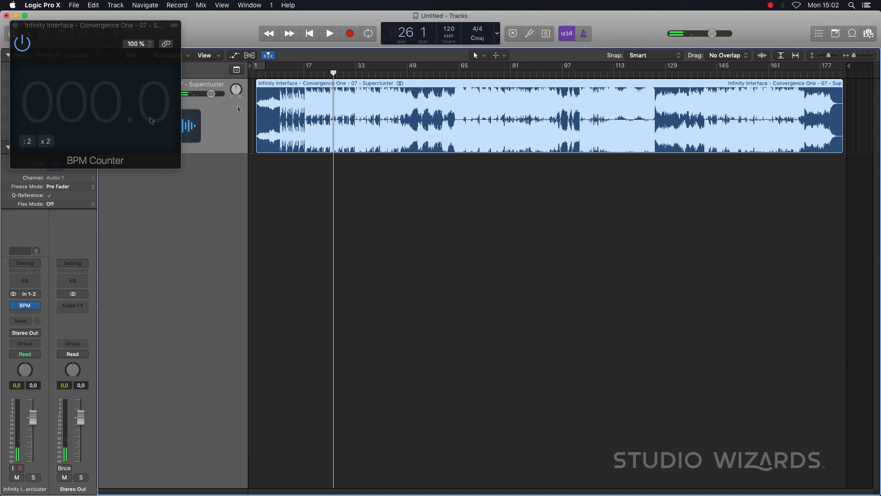
pyautogui.click(279, 71)
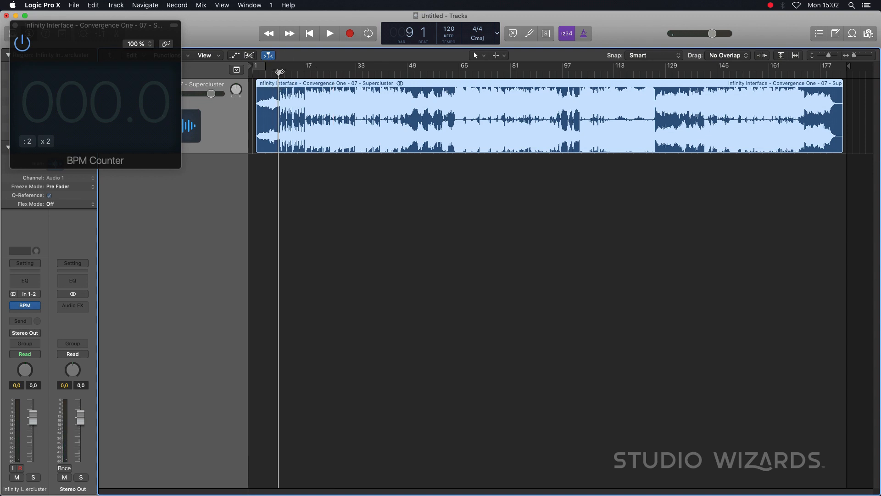
pyautogui.press('space')
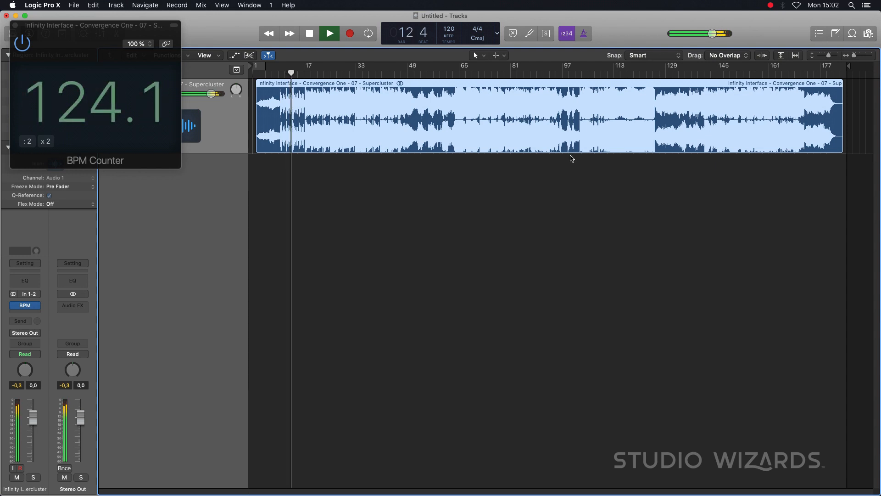
pyautogui.press('space')
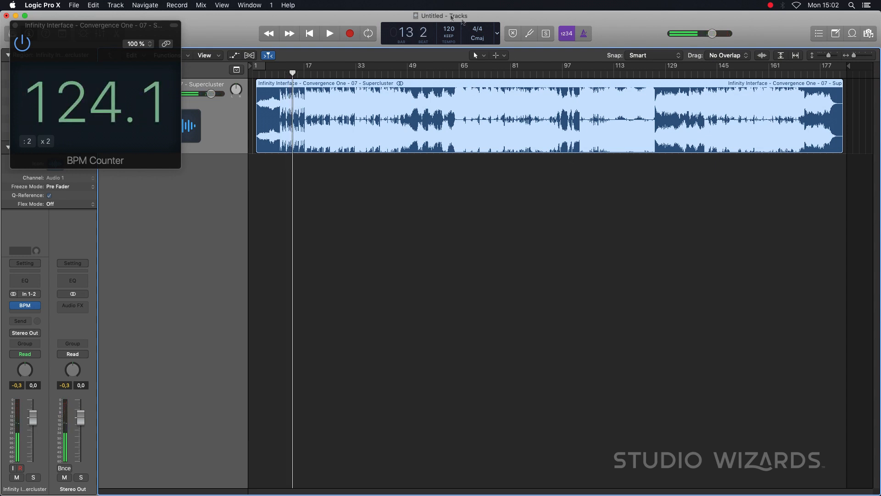
# - Set the project tempo to 124 BPM
pyautogui.write('124')
pyautogui.press('Return')
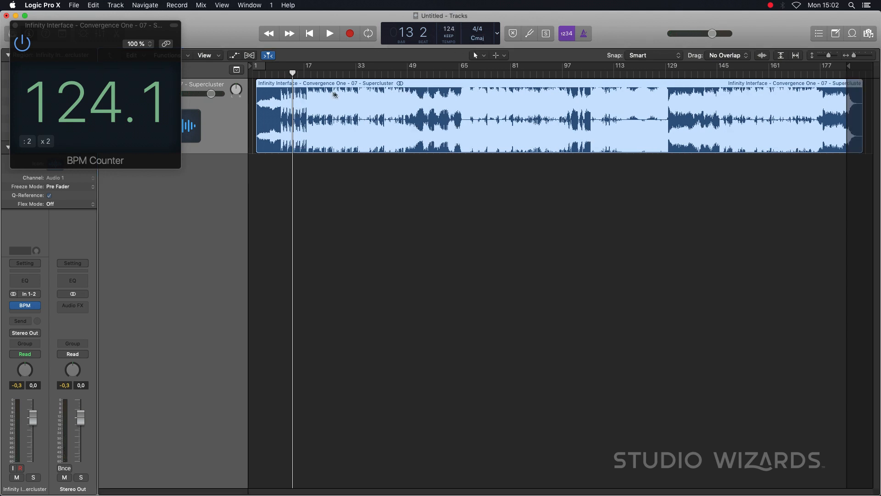
# - Set the playhead to bar 10 near the song's first strong beat and move the song region three bars later to bar 5
pyautogui.click(279, 75)
pyautogui.scroll(10, 322, 115)
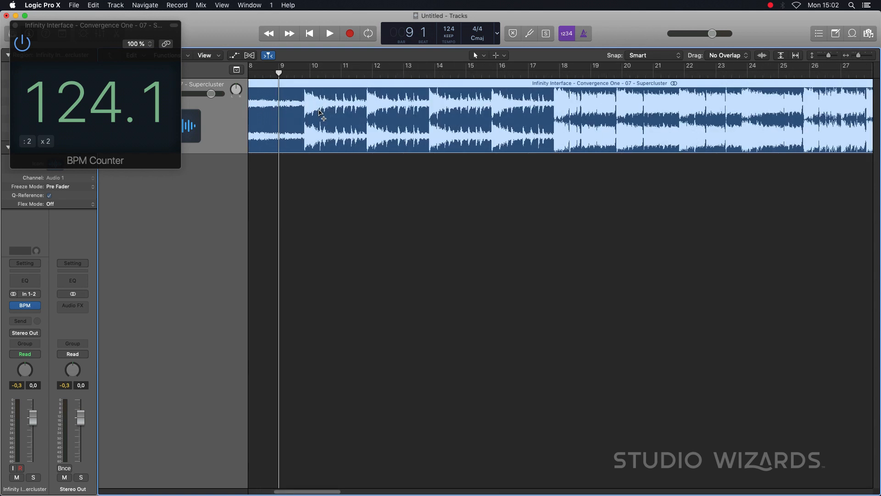
pyautogui.click(369, 74)
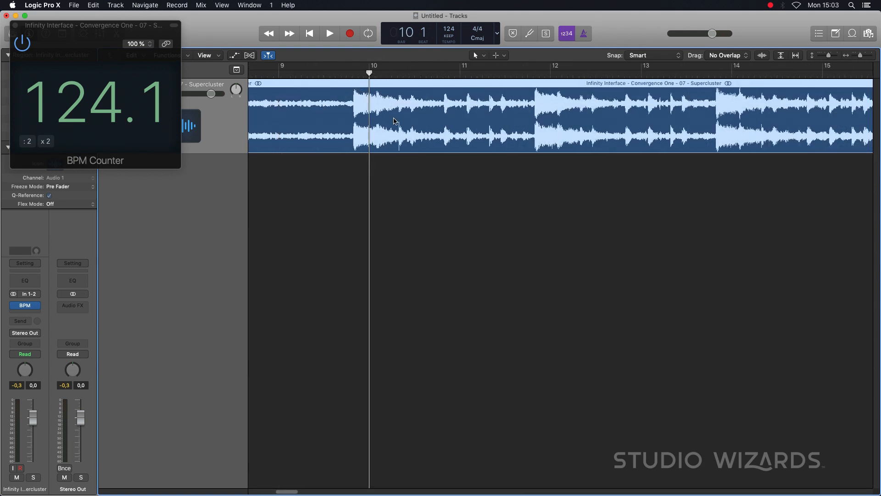
pyautogui.scroll(8, 394, 122)
pyautogui.scroll(-15, 395, 110)
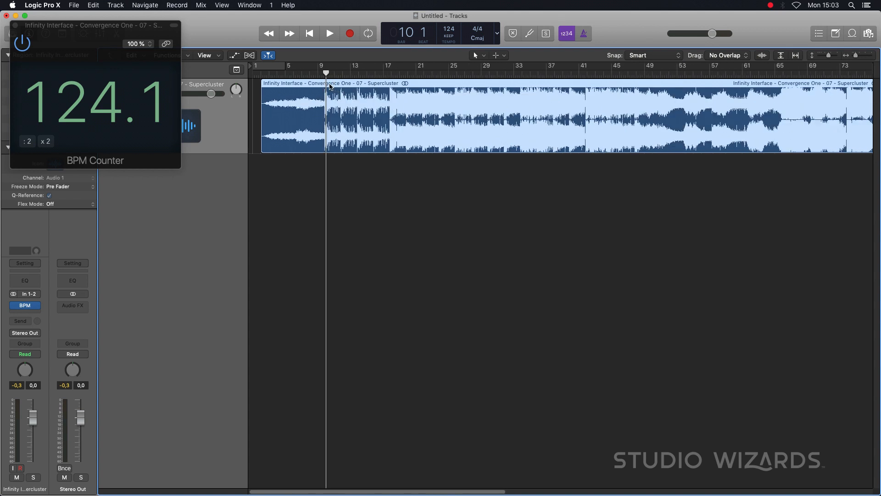
pyautogui.moveTo(337, 84); pyautogui.dragTo(361, 91)
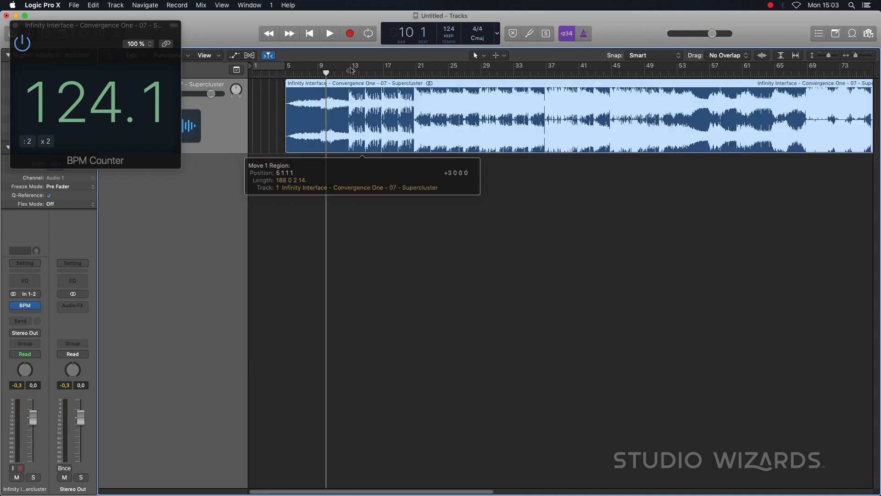
# - Set the playhead to bar 13 and shift the song region slightly later so its first strong beat lines up with that bar
pyautogui.click(350, 73)
pyautogui.press('super+Left')
pyautogui.press('super+Left')
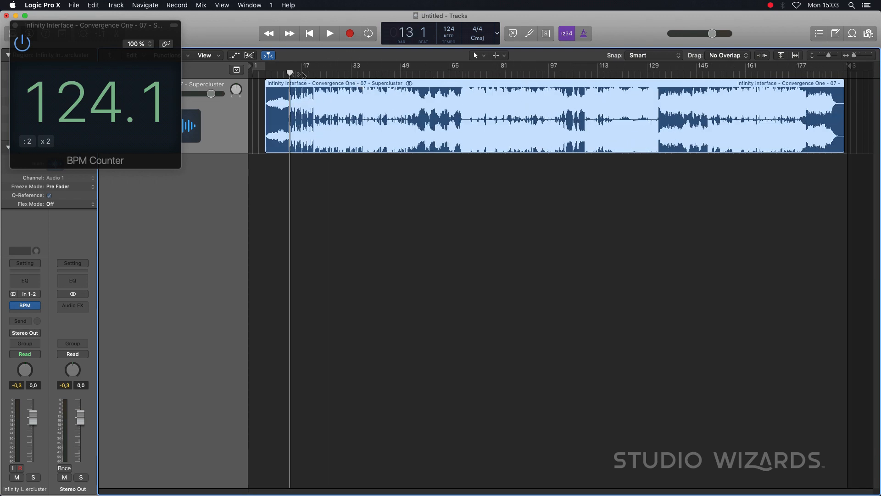
pyautogui.press('super+Right')
pyautogui.press('super+Right')
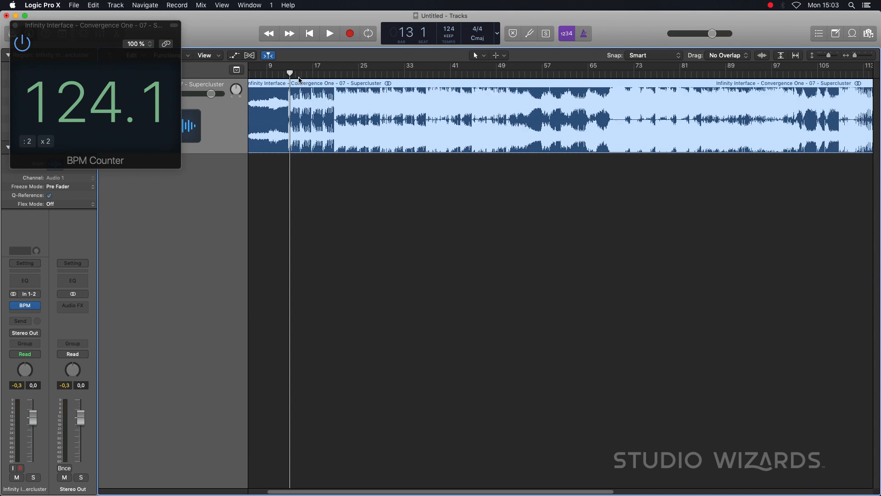
pyautogui.press('super+Right')
pyautogui.press('super+Right')
pyautogui.press('super+Right')
pyautogui.press('super+Right')
pyautogui.press('super+Right')
pyautogui.press('super+Right')
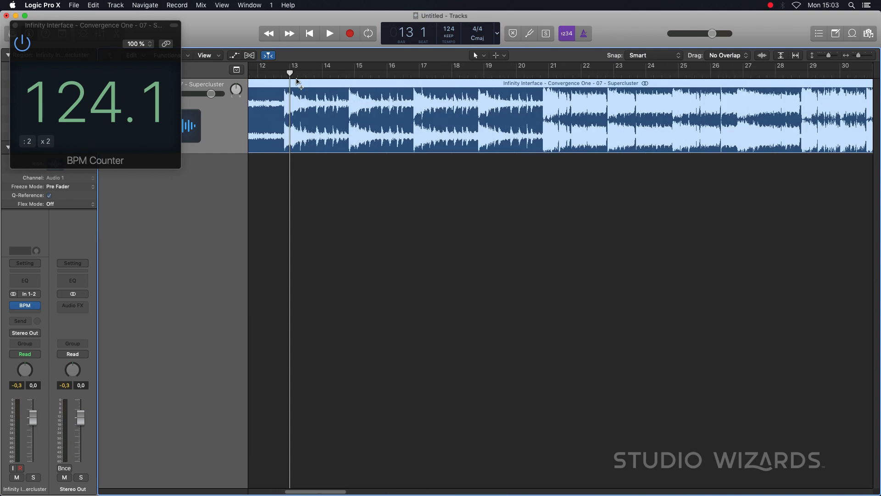
pyautogui.press('super+Right')
pyautogui.moveTo(308, 86); pyautogui.dragTo(327, 89)
pyautogui.press('super+Right')
pyautogui.press('super+Right')
pyautogui.press('super+Right')
pyautogui.press('super+Right')
pyautogui.press('super+Right')
pyautogui.press('super+Right')
pyautogui.press('super+Right')
pyautogui.press('super+Right')
pyautogui.press('super+Left')
pyautogui.press('super+Left')
pyautogui.press('super+Left')
pyautogui.press('super+Left')
pyautogui.press('super+Left')
pyautogui.press('super+Left')
pyautogui.press('super+Left')
pyautogui.press('super+Left')
pyautogui.press('super+Left')
pyautogui.press('super+Left')
pyautogui.press('super+Left')
pyautogui.press('super+Left')
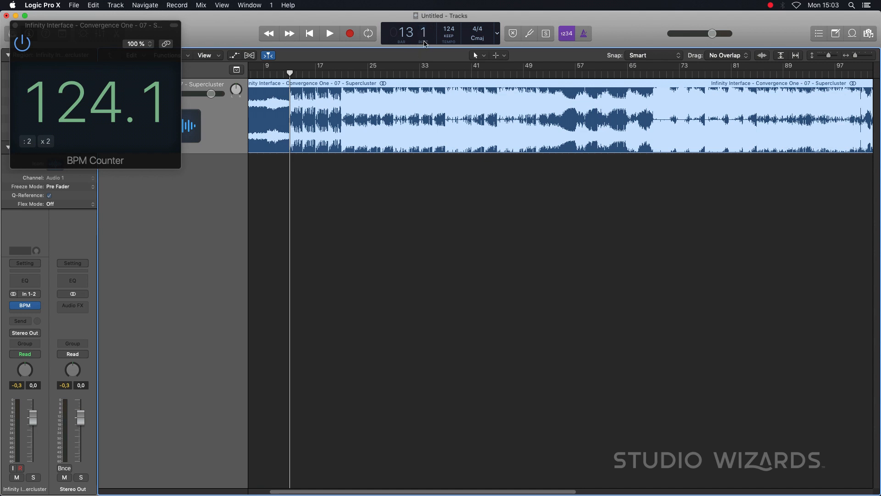
# - Play the song from bar 13 and from bar 176 to check that it stays in time with the project tempo
pyautogui.press('space')
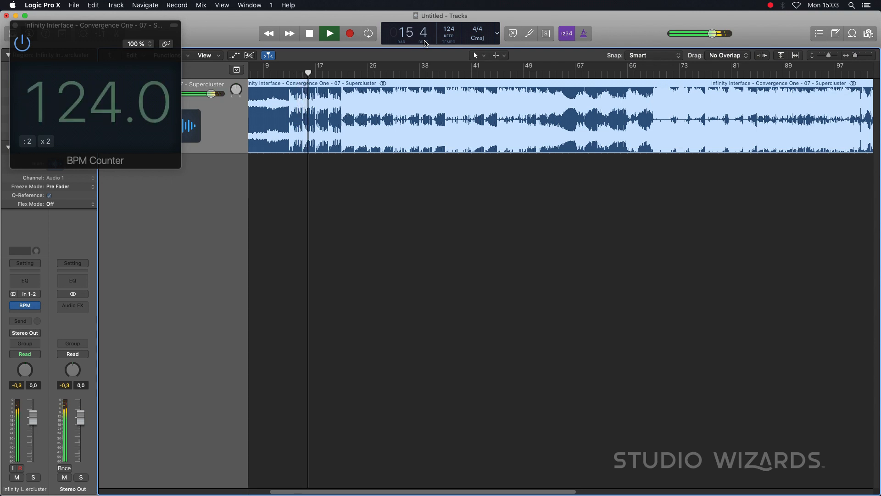
pyautogui.press('space')
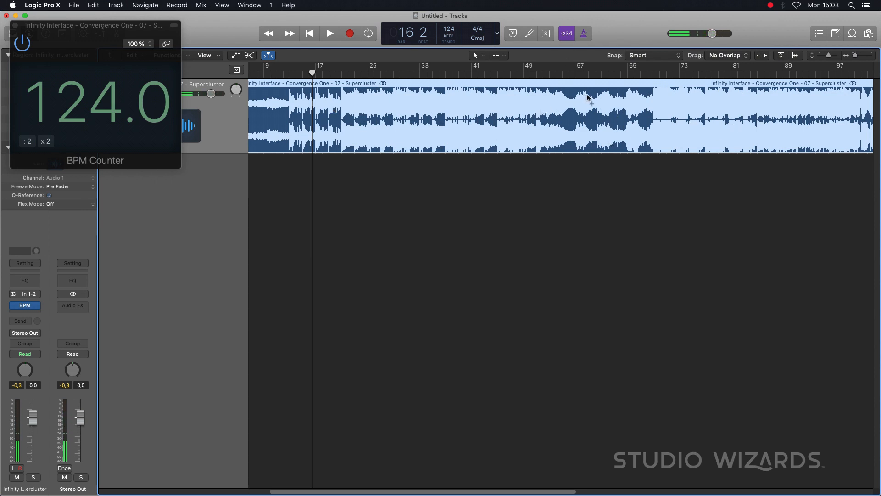
pyautogui.press('z')
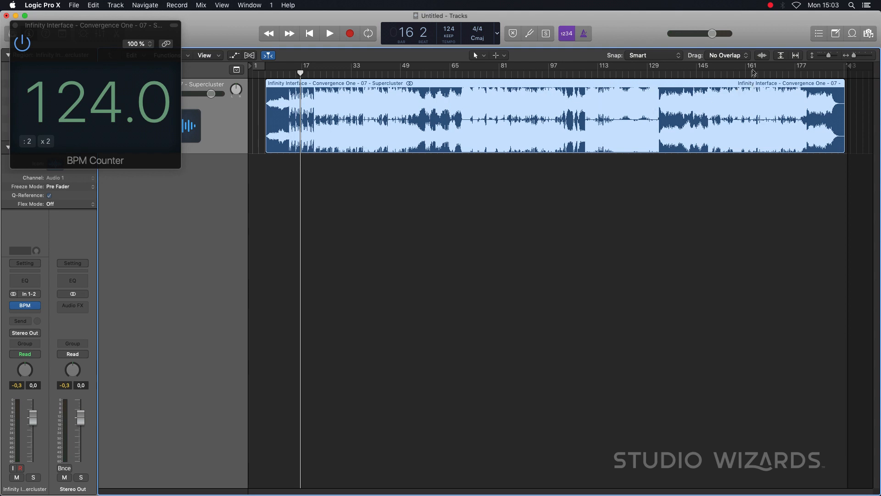
pyautogui.click(791, 74)
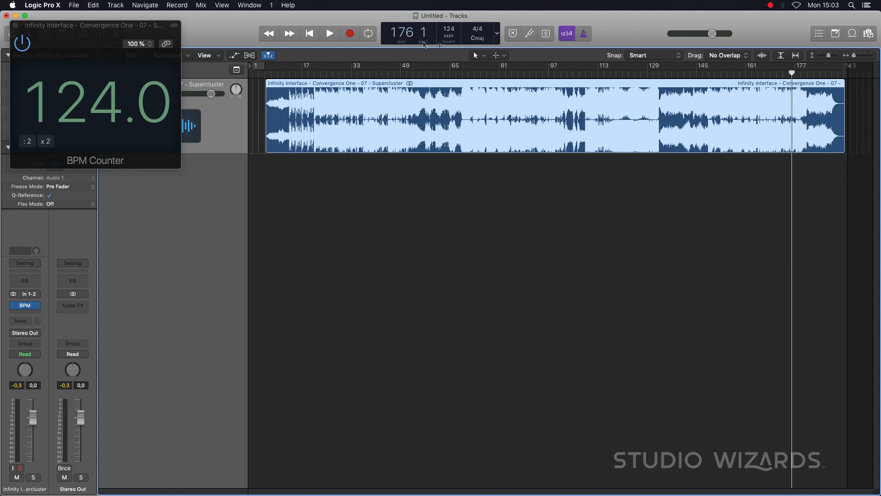
pyautogui.press('space')
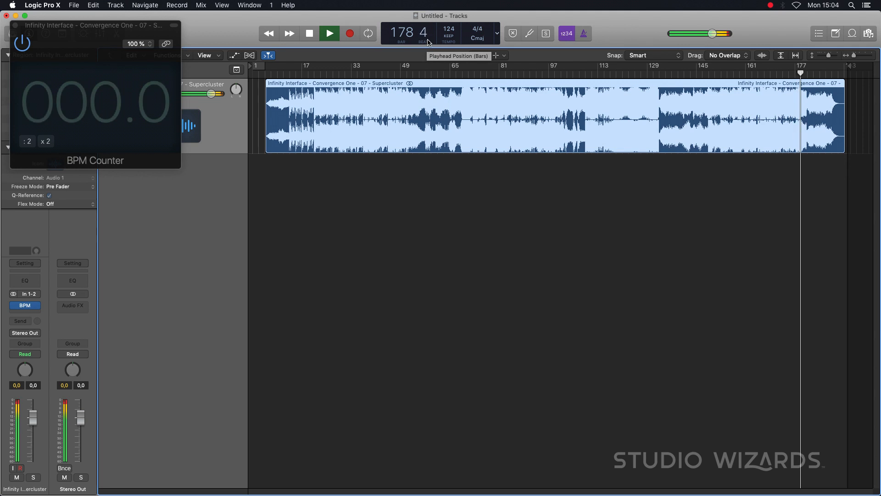
pyautogui.press('space')
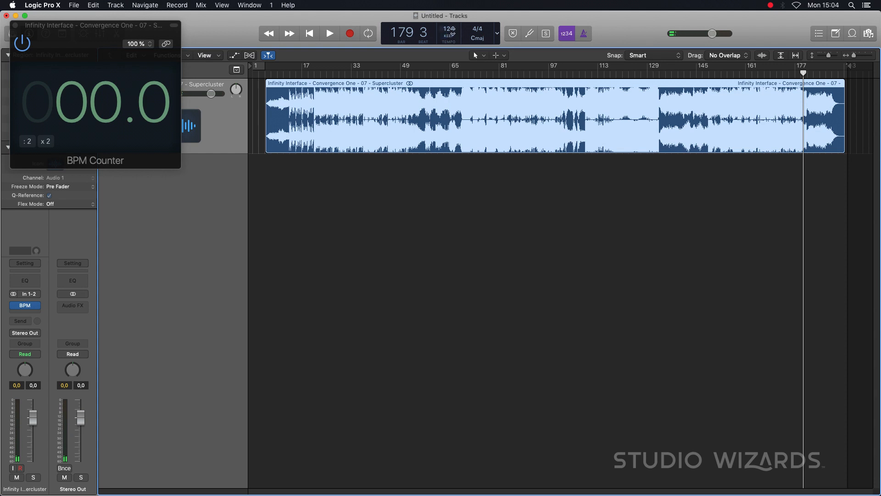
# - Close the BPM Counter window and create 12 External MIDI tracks below the song track
pyautogui.click(15, 25)
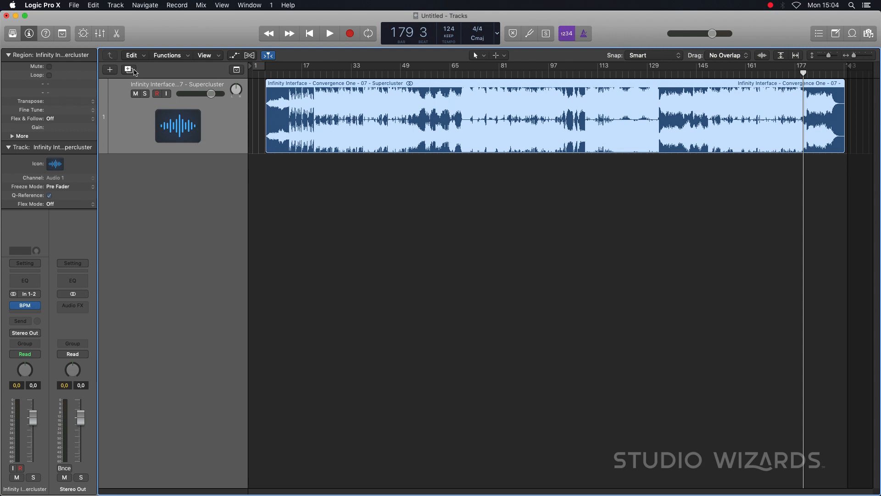
pyautogui.click(113, 72)
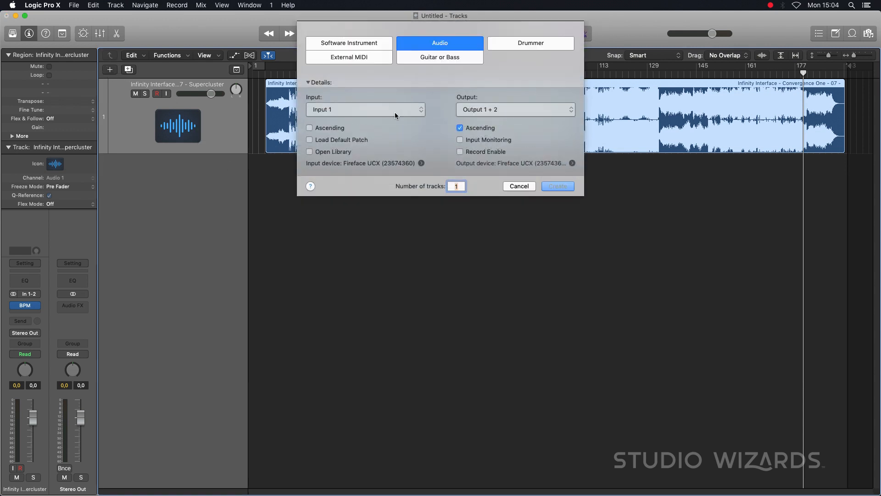
pyautogui.click(367, 59)
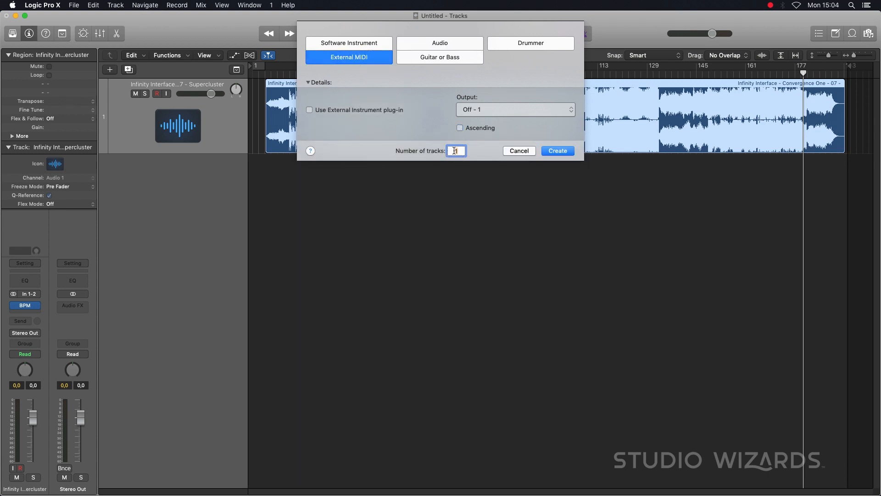
pyautogui.write('12')
pyautogui.click(559, 152)
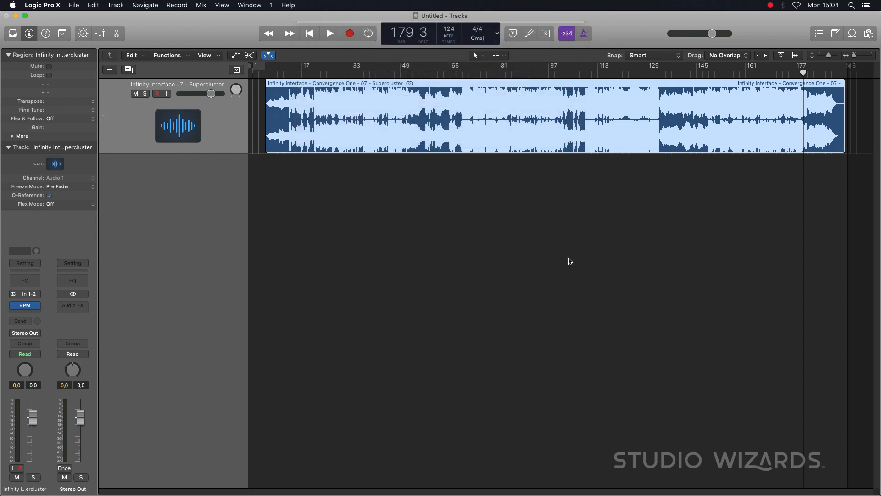
pyautogui.scroll(-5, 523, 241)
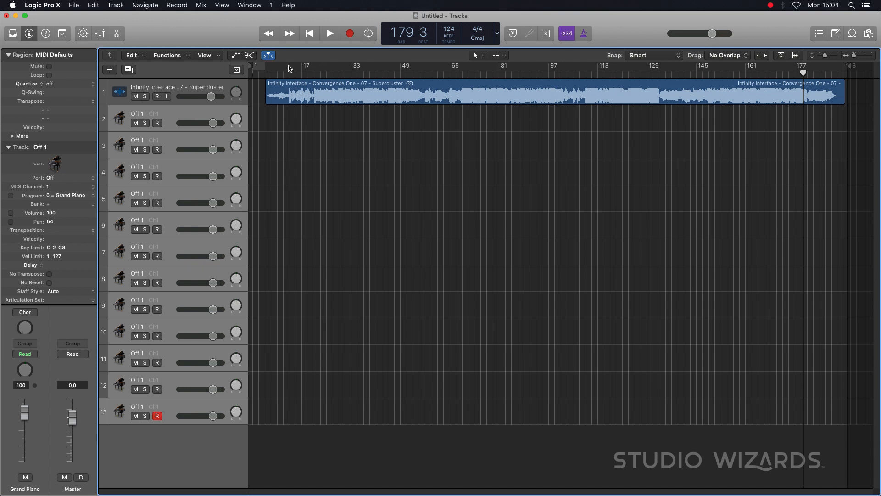
# - Rename the first MIDI track, directly below the song, as Bass
pyautogui.doubleClick(139, 117)
pyautogui.write('D')
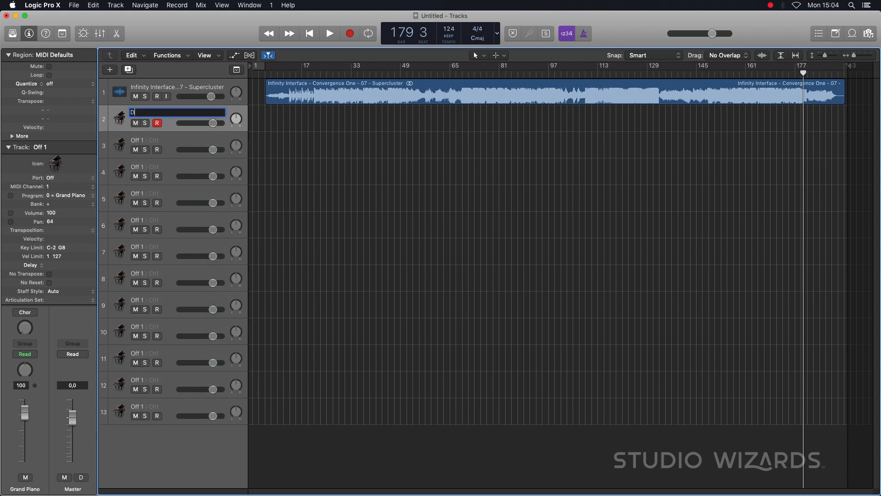
pyautogui.press('Return')
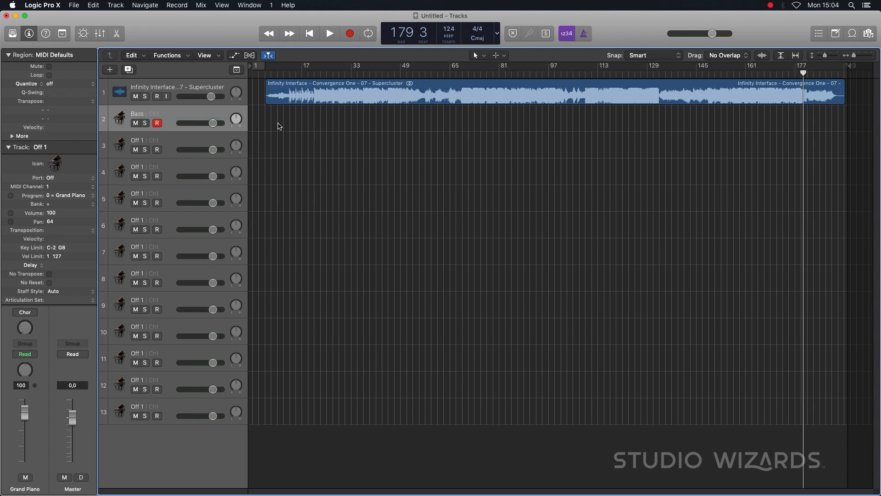
# - Draw an empty MIDI region on the Bass track with the Pencil tool, running from bar 21 to bar 37
pyautogui.press('t')
pyautogui.click(327, 135)
pyautogui.click(271, 115)
pyautogui.press('super+Right')
pyautogui.press('super+Right')
pyautogui.press('super+Right')
pyautogui.press('super+Right')
pyautogui.press('super+Right')
pyautogui.press('super+Right')
pyautogui.moveTo(279, 120); pyautogui.dragTo(607, 128)
pyautogui.press('super+Left')
pyautogui.press('super+Left')
pyautogui.press('super+Left')
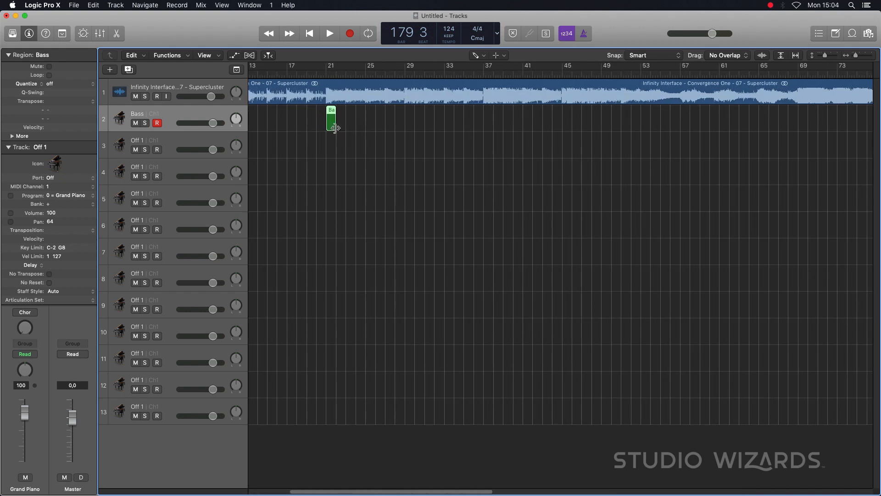
pyautogui.moveTo(333, 127); pyautogui.dragTo(482, 120)
pyautogui.press('super+Left')
pyautogui.press('super+Left')
# - Color the new Bass region orange
pyautogui.hotkey('alt', 'c')
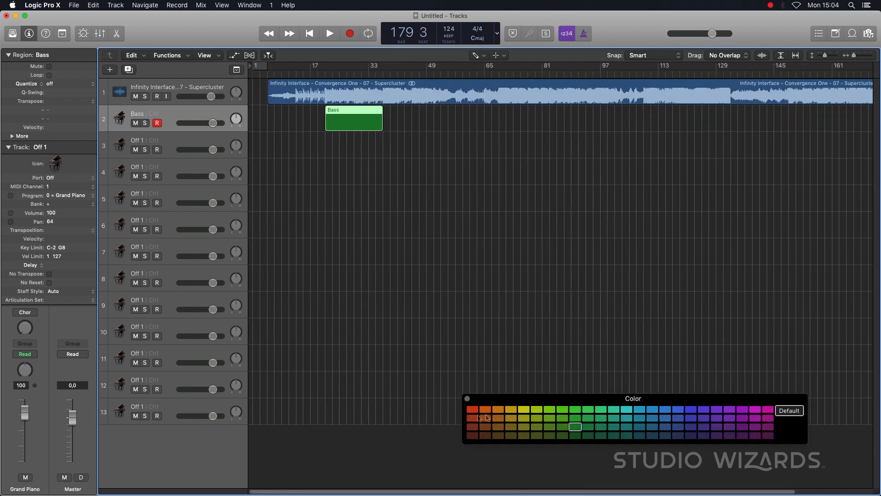
pyautogui.click(498, 411)
pyautogui.hotkey('alt', 'c')
# - Repeat the Bass region with 3 copies and add one more copy at bar 85, filling the track to bar 101
pyautogui.moveTo(322, 73); pyautogui.dragTo(488, 74)
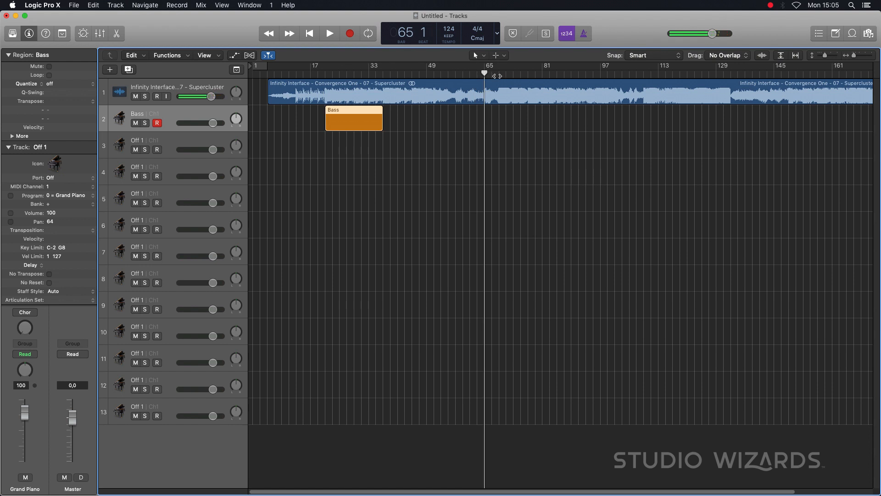
pyautogui.click(627, 75)
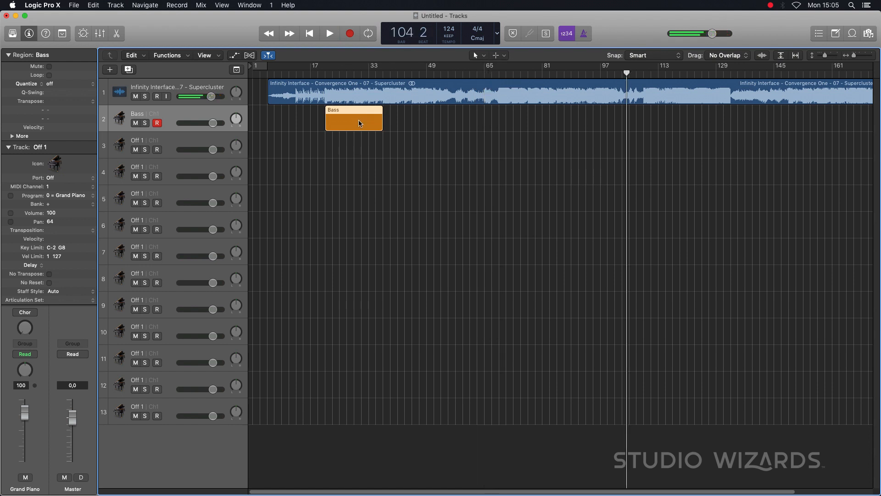
pyautogui.press('super+r')
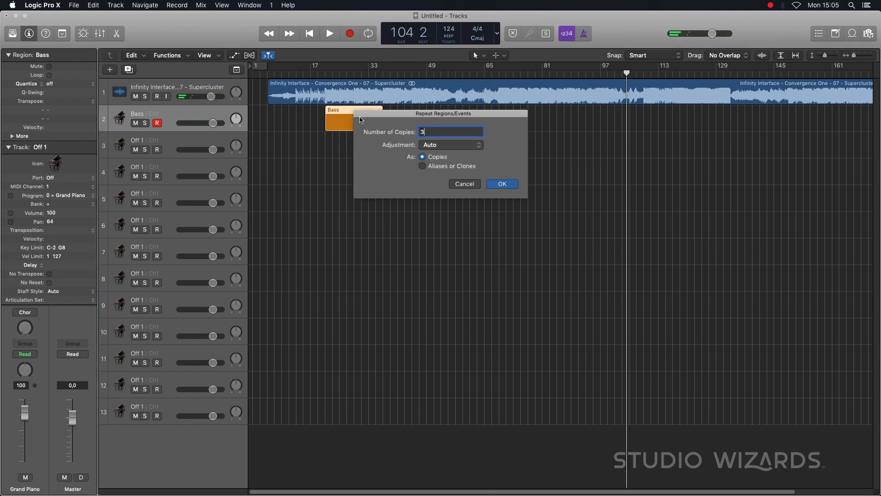
pyautogui.press('Return')
pyautogui.click(620, 137)
pyautogui.moveTo(524, 118); pyautogui.dragTo(581, 118)
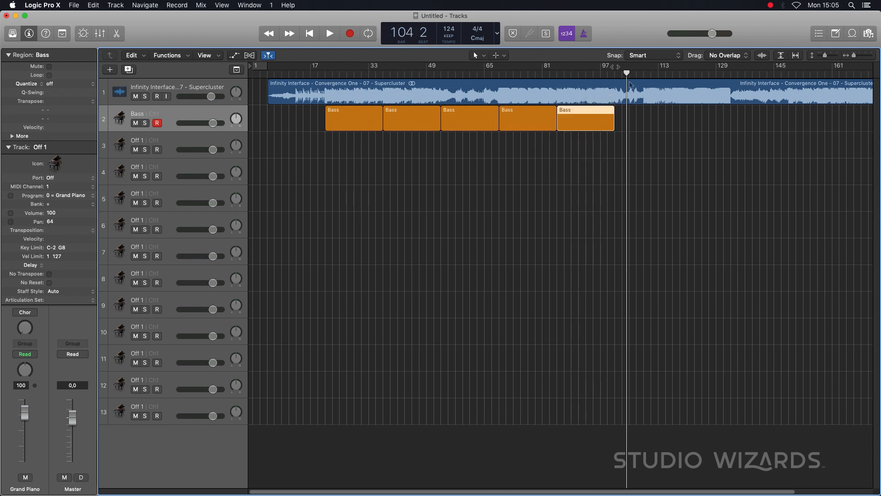
# - Play the song around bar 99 and bar 109 to locate where the bass part stops and returns
pyautogui.click(607, 73)
pyautogui.press('space')
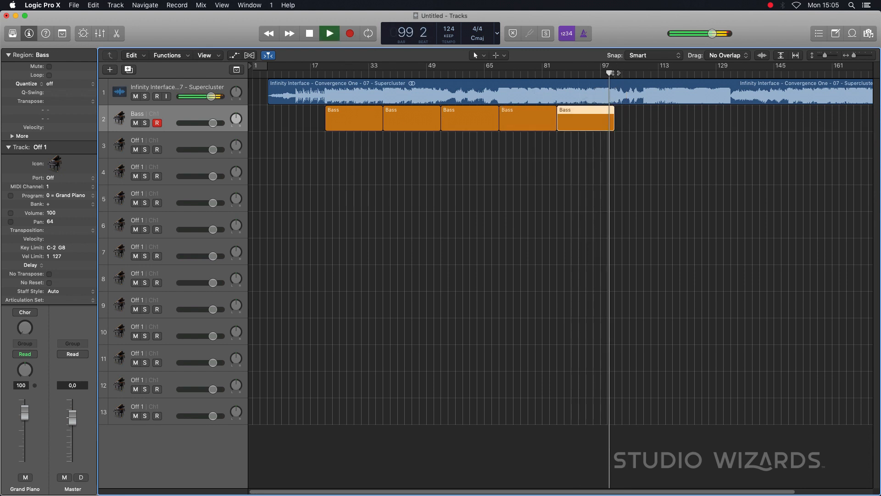
pyautogui.press('space')
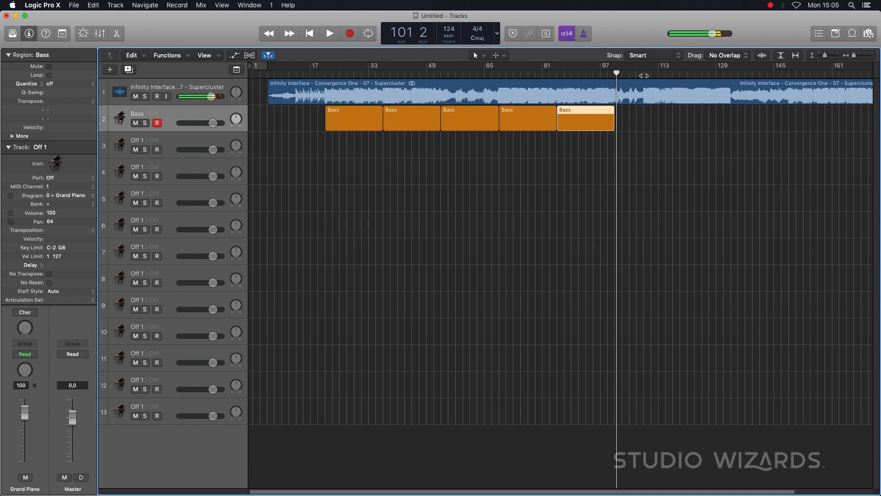
pyautogui.click(644, 73)
pyautogui.press('space')
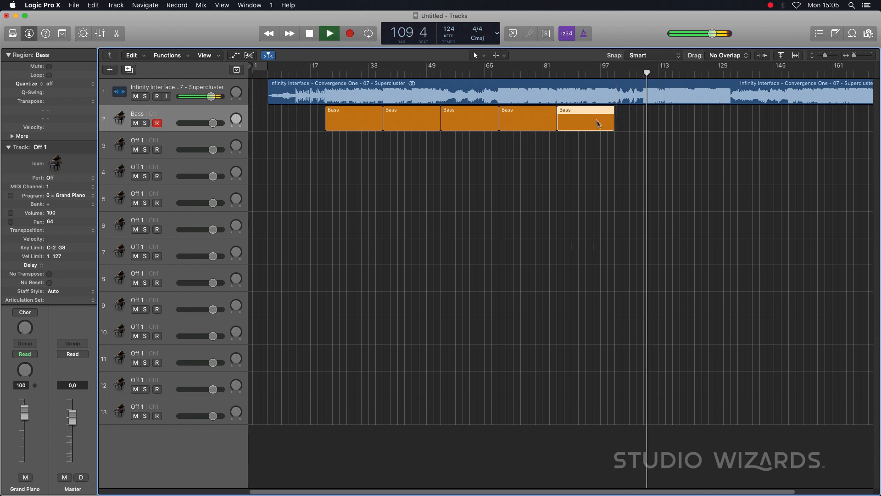
pyautogui.press('space')
pyautogui.click(173, 116)
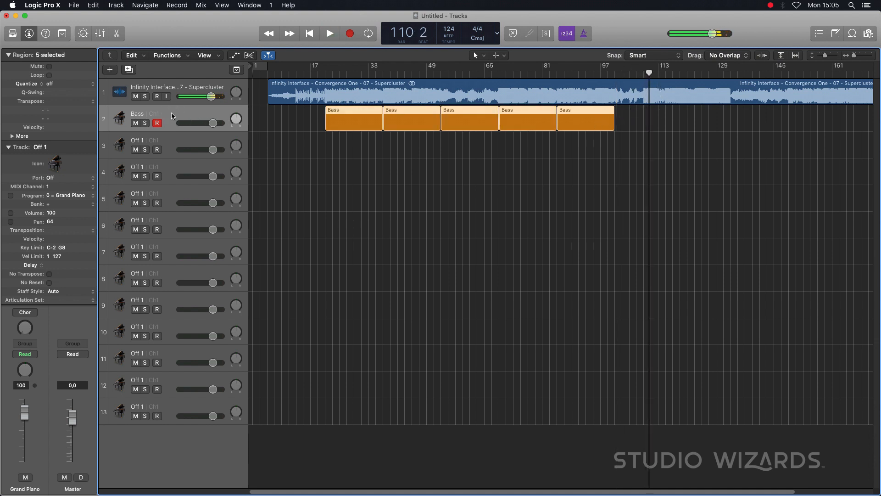
# - Rename the track below Bass as ARP Bass
pyautogui.doubleClick(137, 140)
pyautogui.write('Straight Ba')
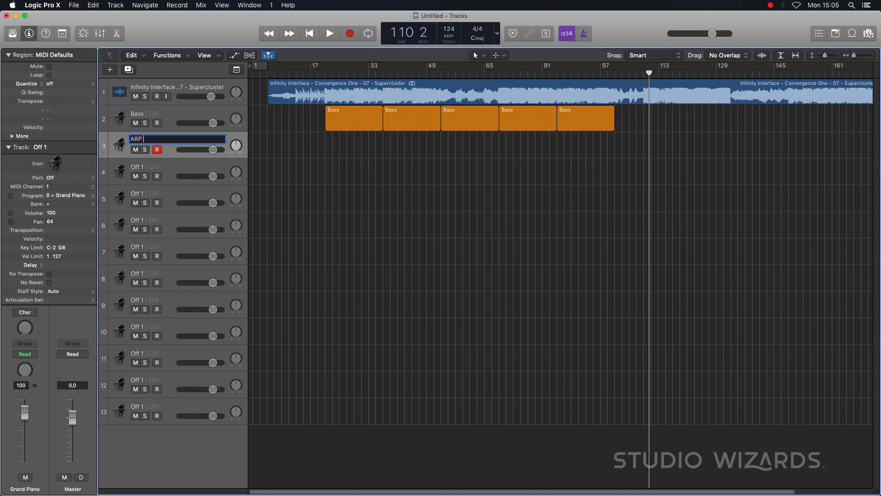
pyautogui.write('ss')
pyautogui.press('Return')
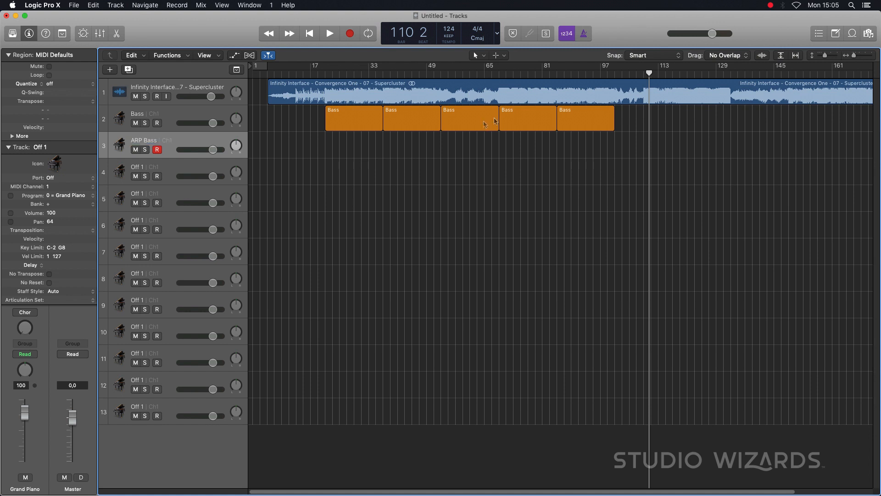
# - Copy the last Bass region onto the ARP Bass track at bar 109 and color it darker orange
pyautogui.moveTo(577, 125); pyautogui.dragTo(668, 148)
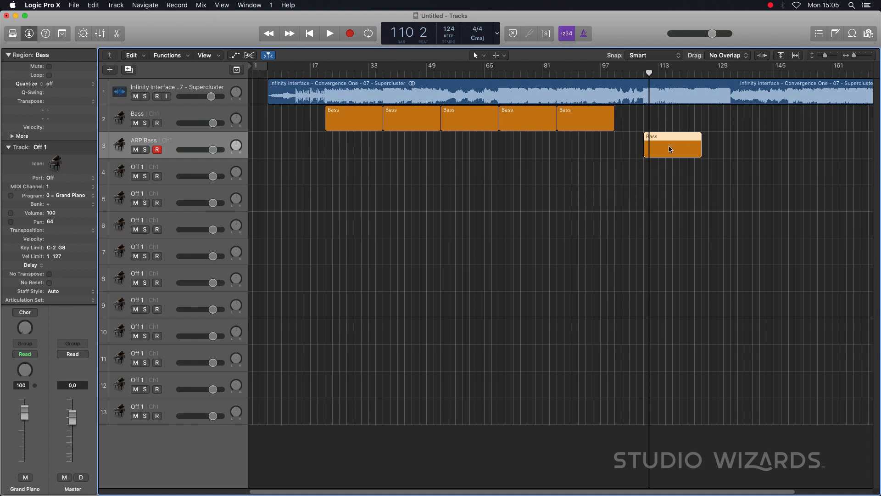
pyautogui.hotkey('alt', 'c')
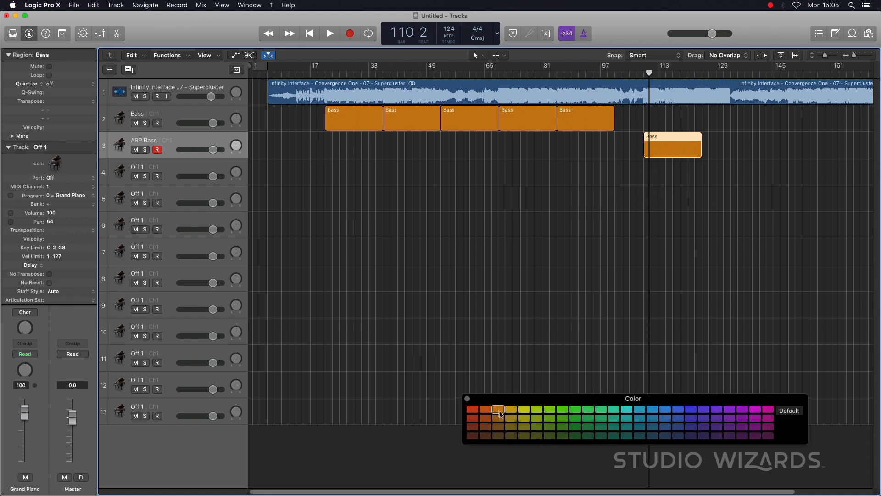
pyautogui.click(485, 418)
pyautogui.click(467, 397)
pyautogui.click(716, 196)
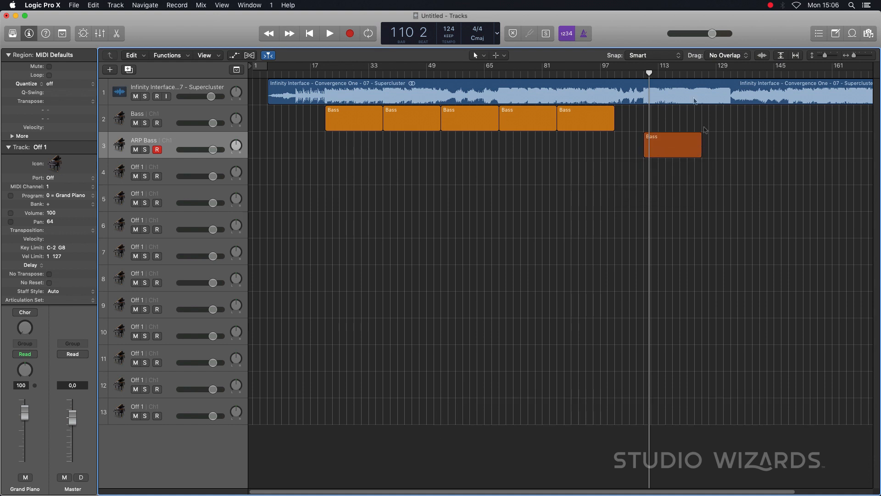
# - Check the song up to bar 133 and add a copy of the ARP Bass track's region from bar 125 to bar 133
pyautogui.click(679, 74)
pyautogui.press('space')
pyautogui.click(708, 73)
pyautogui.click(731, 73)
pyautogui.press('space')
pyautogui.moveTo(678, 148); pyautogui.dragTo(730, 147)
pyautogui.moveTo(739, 146); pyautogui.dragTo(725, 157)
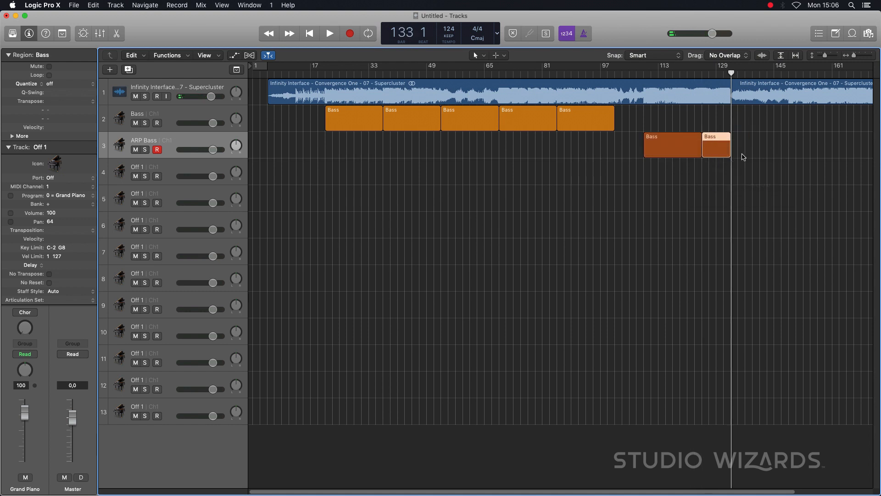
# - Check the rest of the song and copy the orange Bass region to bars 149 and 165 on the Bass track
pyautogui.hscroll(5, 693, 151)
pyautogui.doubleClick(692, 68)
pyautogui.moveTo(517, 119); pyautogui.dragTo(729, 130)
pyautogui.doubleClick(777, 75)
pyautogui.click(799, 74)
pyautogui.click(814, 73)
pyautogui.click(820, 73)
pyautogui.press('space')
pyautogui.moveTo(737, 117); pyautogui.dragTo(797, 122)
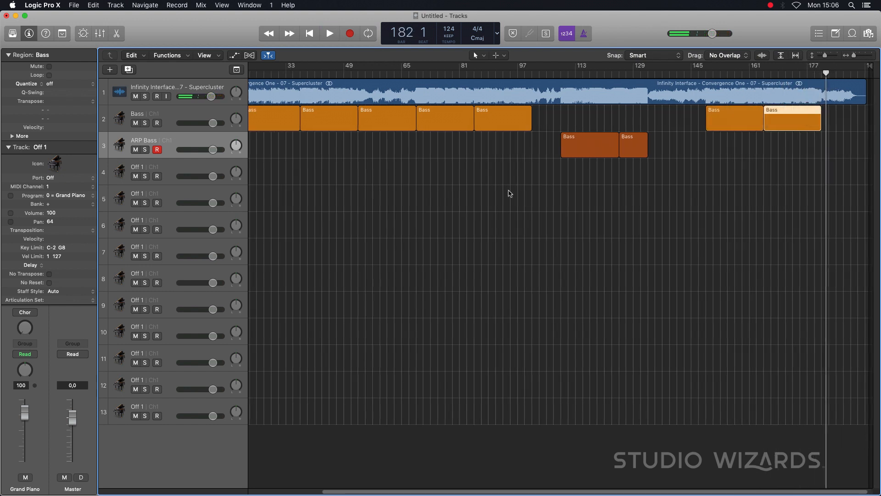
# - Play the song at several points between bar 13 and bar 61 to identify the next part to map
pyautogui.hscroll(-5, 509, 191)
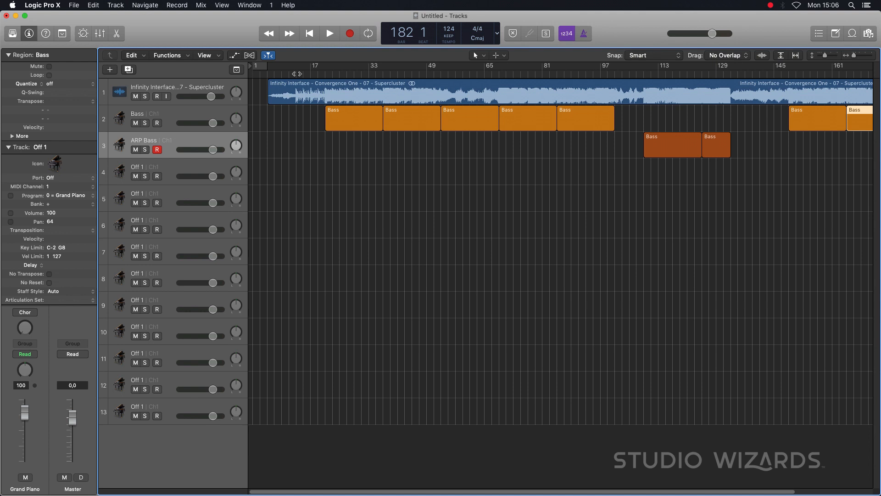
pyautogui.doubleClick(297, 74)
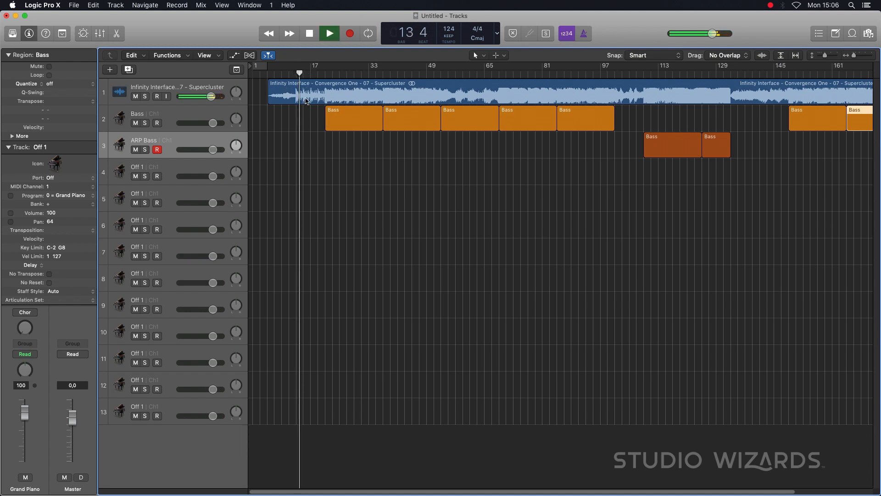
pyautogui.press('space')
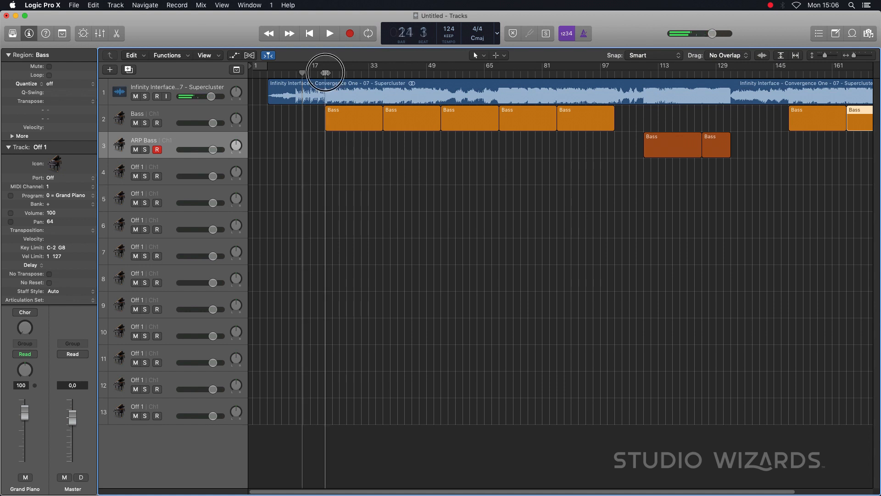
pyautogui.doubleClick(325, 73)
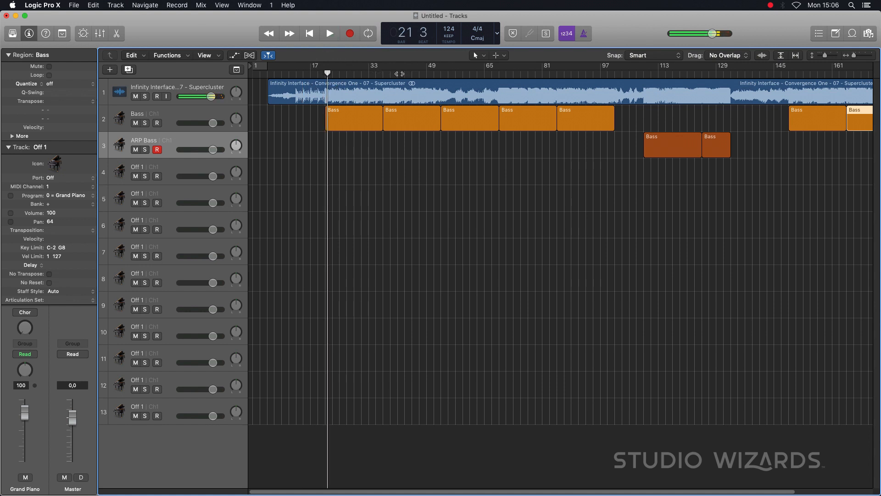
pyautogui.click(402, 73)
pyautogui.click(429, 73)
pyautogui.click(469, 73)
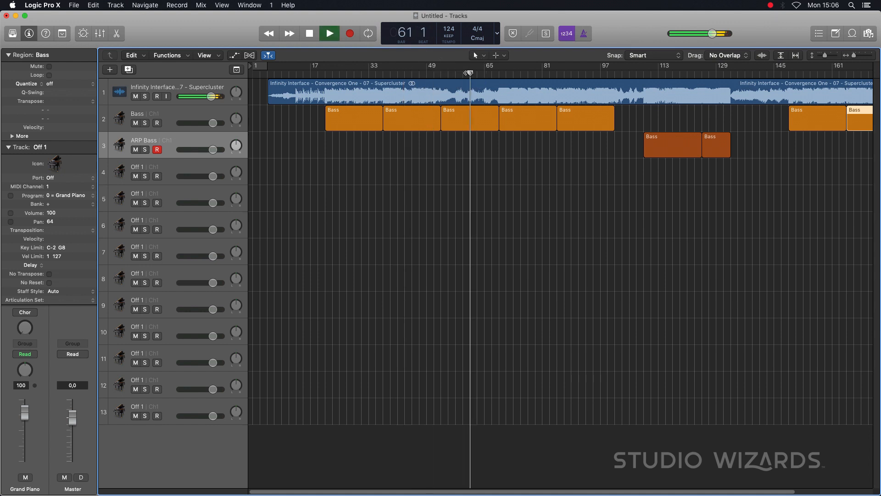
# - Rename the track below ARP Bass as Perc and copy the first Bass region onto it at bar 21
pyautogui.doubleClick(136, 168)
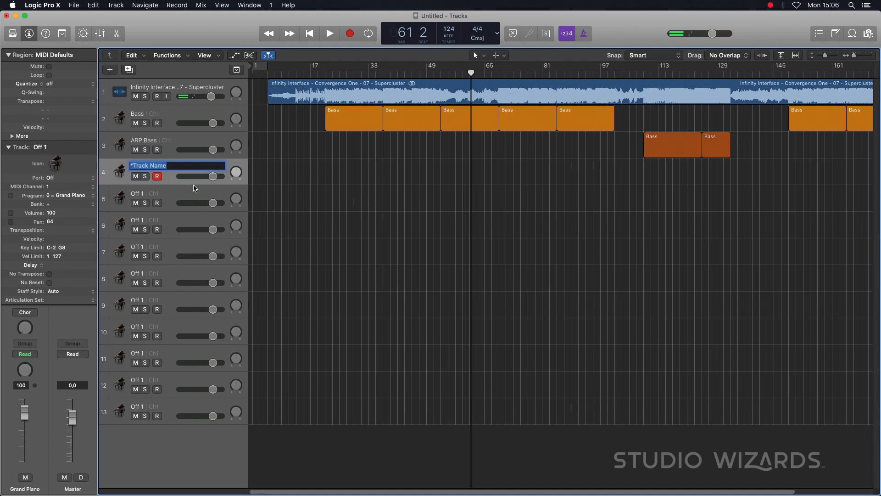
pyautogui.write('Perc')
pyautogui.press('Return')
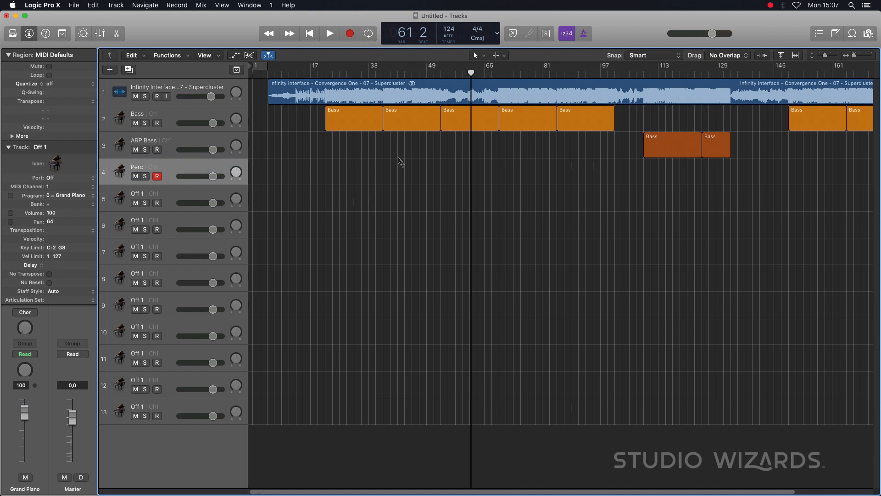
pyautogui.moveTo(337, 129); pyautogui.dragTo(337, 171)
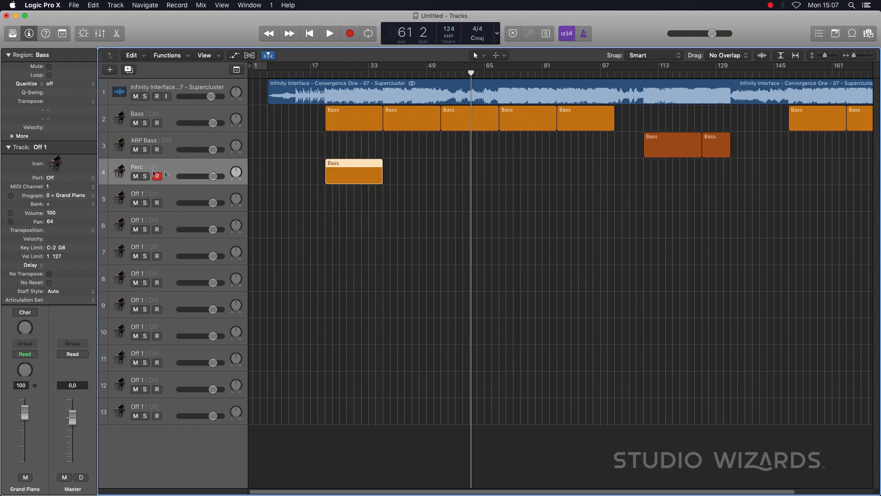
# - Rename the copied region on the Perc track as Perc and color it green
pyautogui.doubleClick(349, 166)
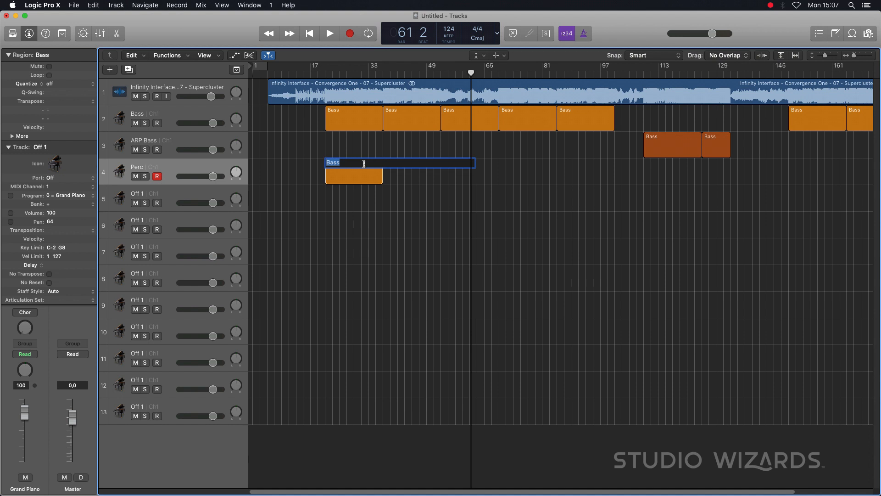
pyautogui.write('Perc')
pyautogui.press('Return')
pyautogui.hotkey('alt', 'c')
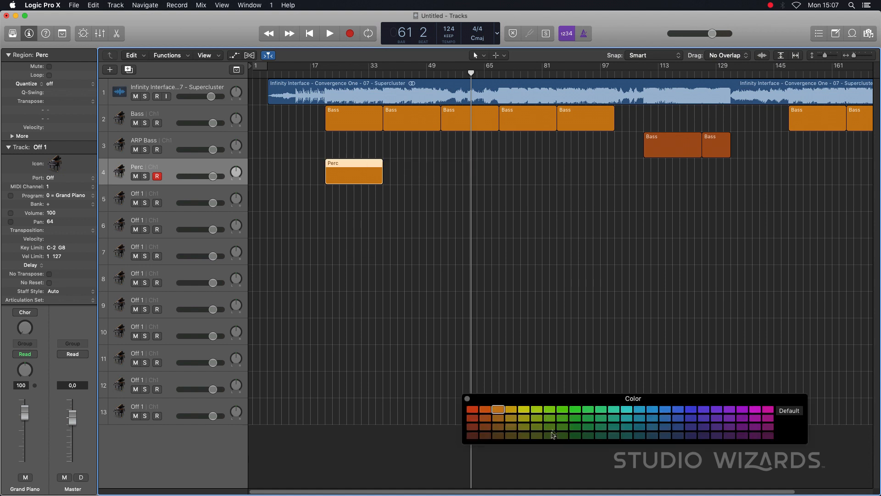
pyautogui.hotkey('alt', 'c')
# - Copy the Perc region to bars 37 and 53, and cut away the part of the last copy before bar 61
pyautogui.moveTo(352, 172); pyautogui.dragTo(409, 172)
pyautogui.press('space')
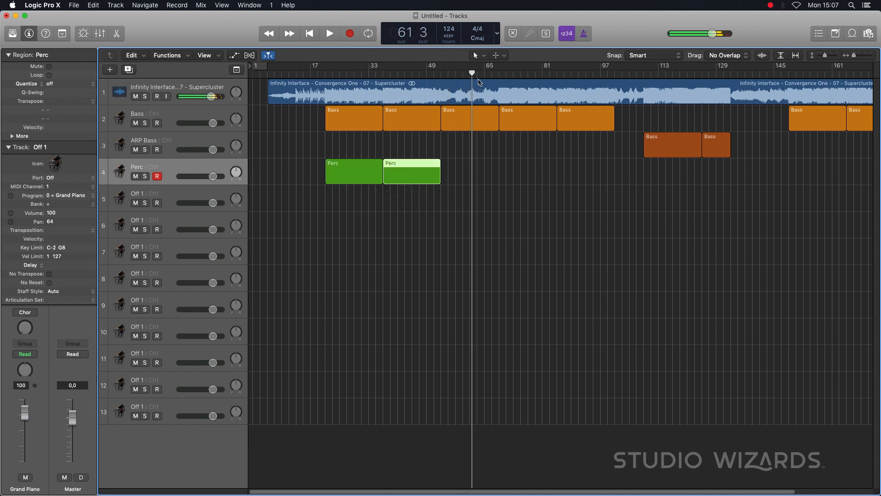
pyautogui.moveTo(431, 171); pyautogui.dragTo(464, 173)
pyautogui.press('t')
pyautogui.press('i')
pyautogui.press('t')
pyautogui.press('t')
pyautogui.click(449, 174)
pyautogui.press('Delete')
# - Listen around bar 55, extend the third Perc region's start back to bar 57, and place a 16-bar Perc copy at bar 69
pyautogui.press('space')
pyautogui.press(',')
pyautogui.press(',')
pyautogui.press(',')
pyautogui.press(',')
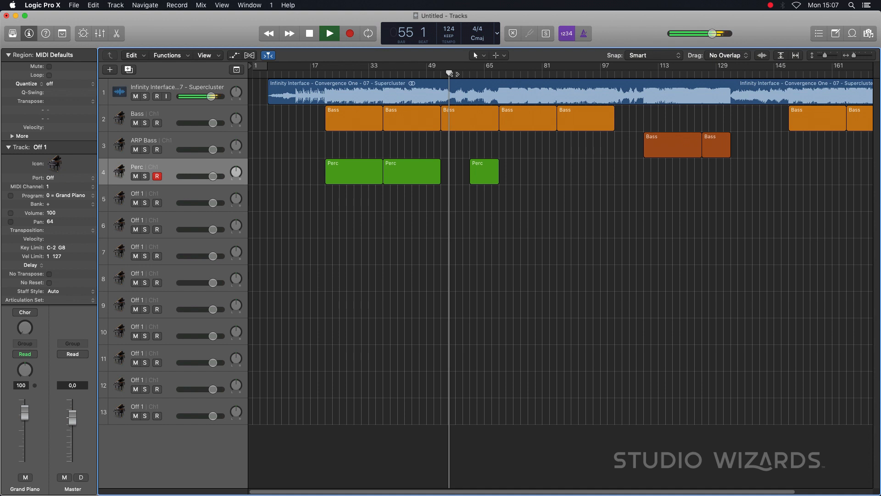
pyautogui.press('space')
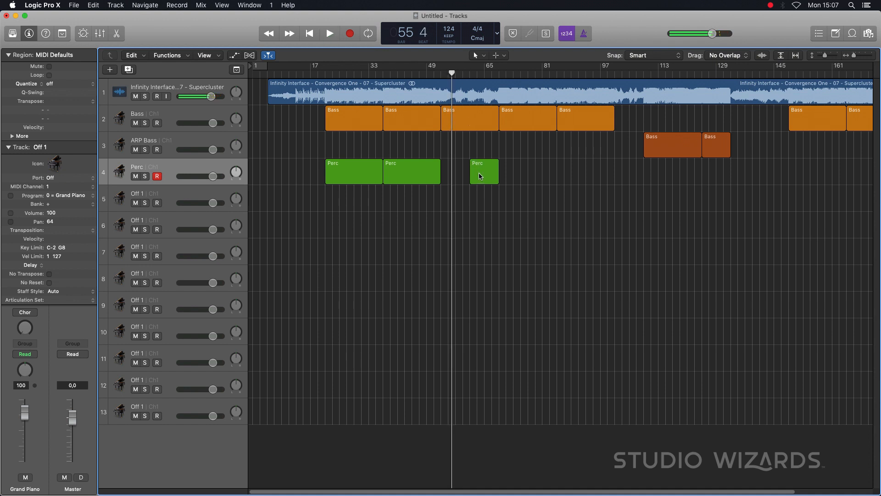
pyautogui.moveTo(470, 180); pyautogui.dragTo(533, 180)
# - Listen to the song around bars 70 and 85, and copy the Perc region to bar 85
pyautogui.click(503, 70)
pyautogui.press('space')
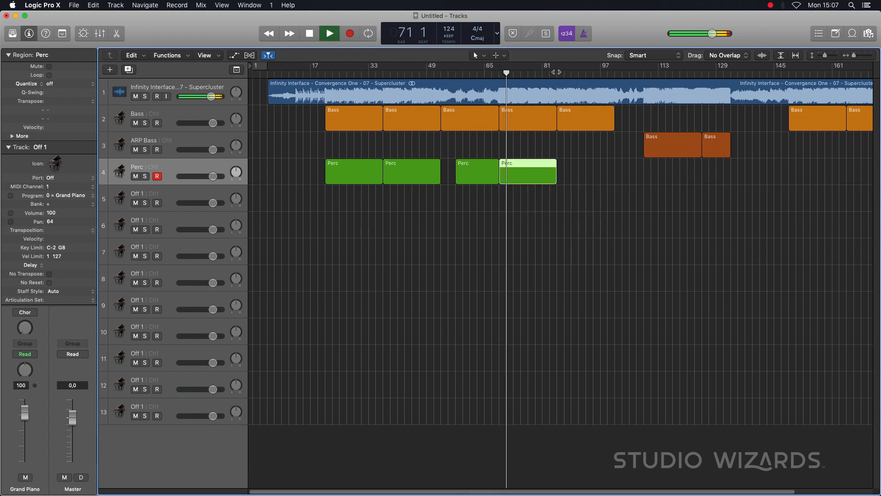
pyautogui.click(557, 72)
pyautogui.press('space')
pyautogui.moveTo(529, 173); pyautogui.dragTo(587, 177)
# - Listen up to bar 109 and copy Perc regions to bars 109 and 125, with the second ending at bar 133
pyautogui.click(622, 73)
pyautogui.press('space')
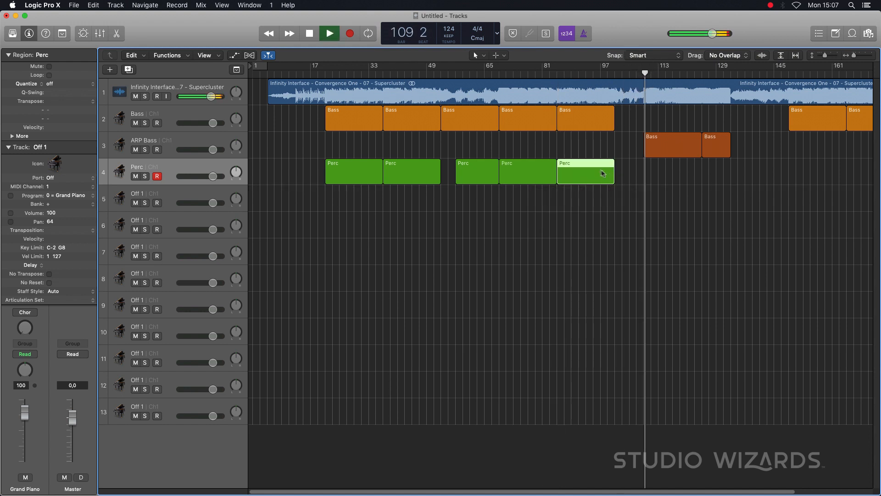
pyautogui.press('space')
pyautogui.moveTo(585, 177); pyautogui.dragTo(730, 178)
# - Listen from about bar 135 and copy the 16-bar Perc region to bars 149 and 165
pyautogui.click(738, 73)
pyautogui.press('space')
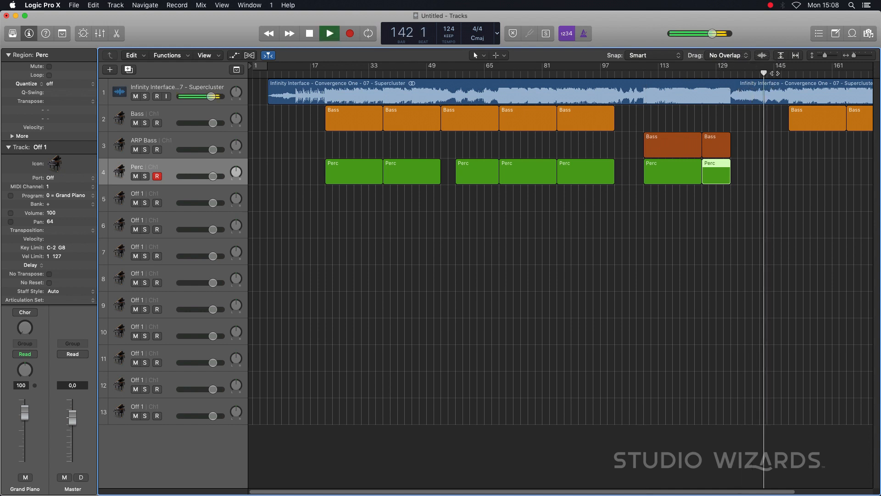
pyautogui.press('space')
pyautogui.moveTo(585, 174); pyautogui.dragTo(819, 177)
pyautogui.hscroll(5, 743, 172)
pyautogui.moveTo(725, 174); pyautogui.dragTo(784, 174)
# - Play the song's final section up to about bar 182 to check where the percussion ends
pyautogui.click(730, 73)
pyautogui.press('space')
pyautogui.click(780, 73)
pyautogui.click(819, 73)
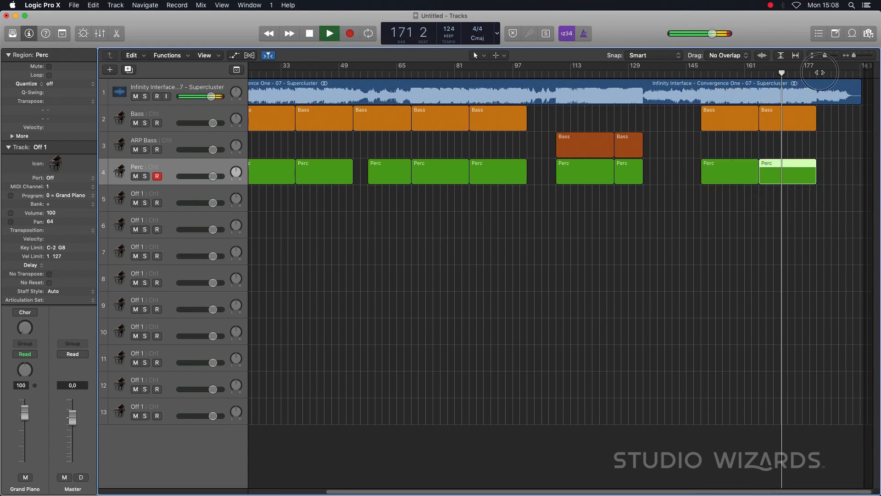
pyautogui.press('space')
pyautogui.hscroll(-5, 602, 190)
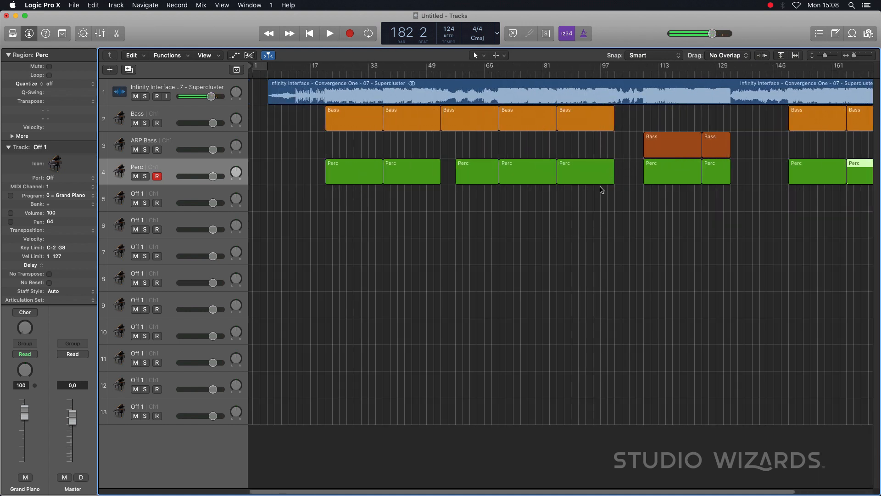
# - Play the song around bars 22 and 14 to identify the next instrument to map
pyautogui.press('super+Left')
pyautogui.press('super+Left')
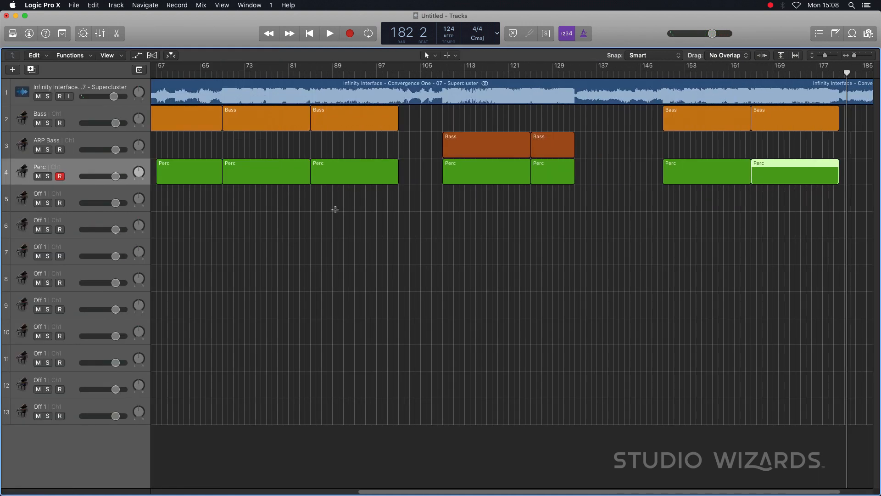
pyautogui.press('super+Left')
pyautogui.press('super+Left')
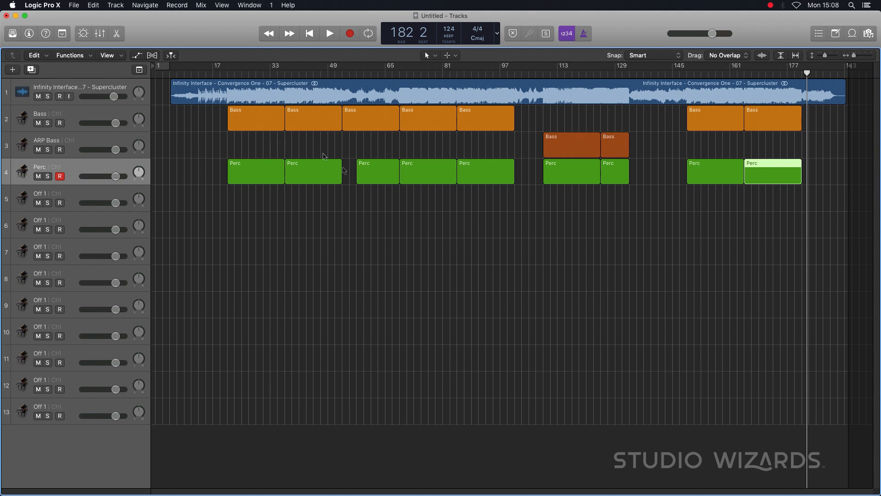
pyautogui.doubleClick(230, 73)
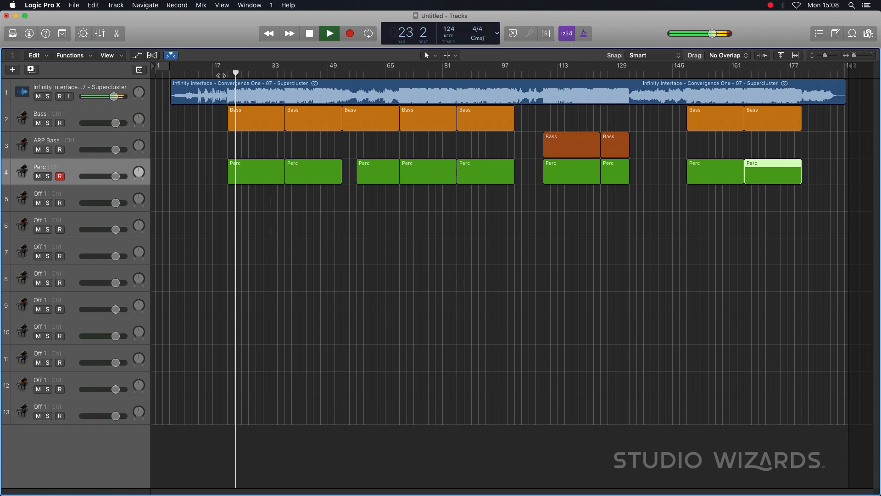
pyautogui.press('space')
pyautogui.doubleClick(200, 73)
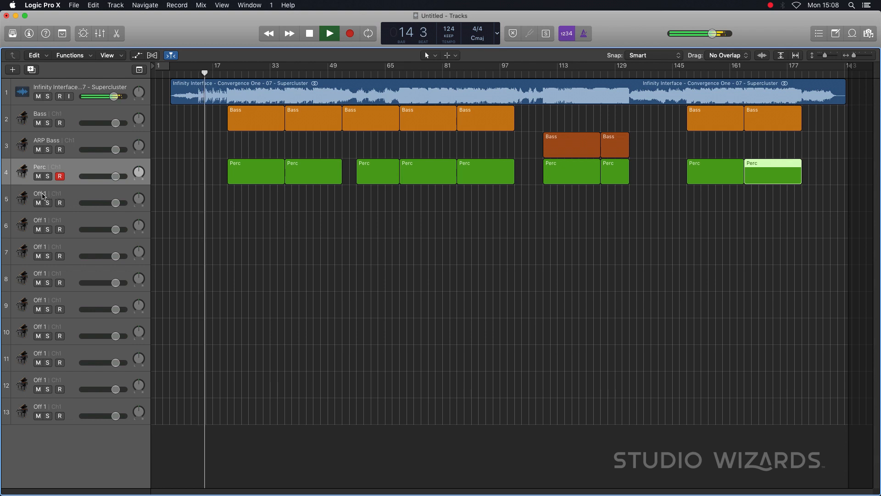
# - Name track 5 Gated High Pad
pyautogui.doubleClick(113, 193)
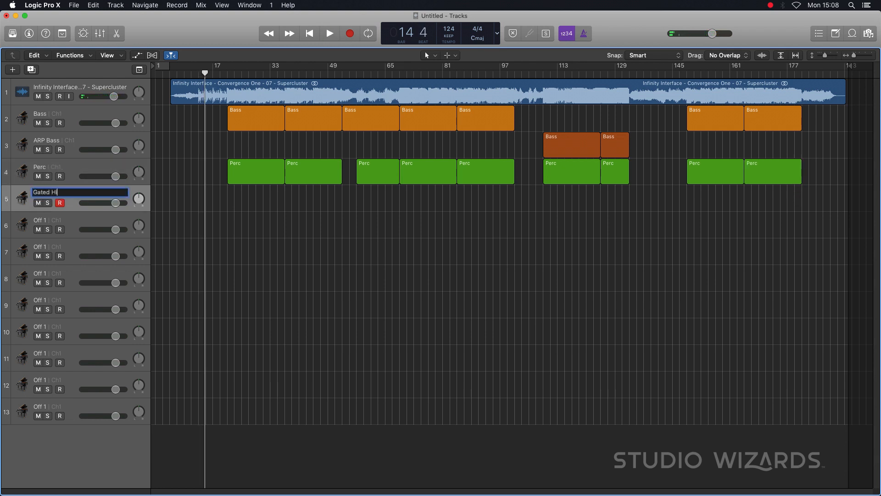
pyautogui.write('Gated High Pad')
pyautogui.press('Return')
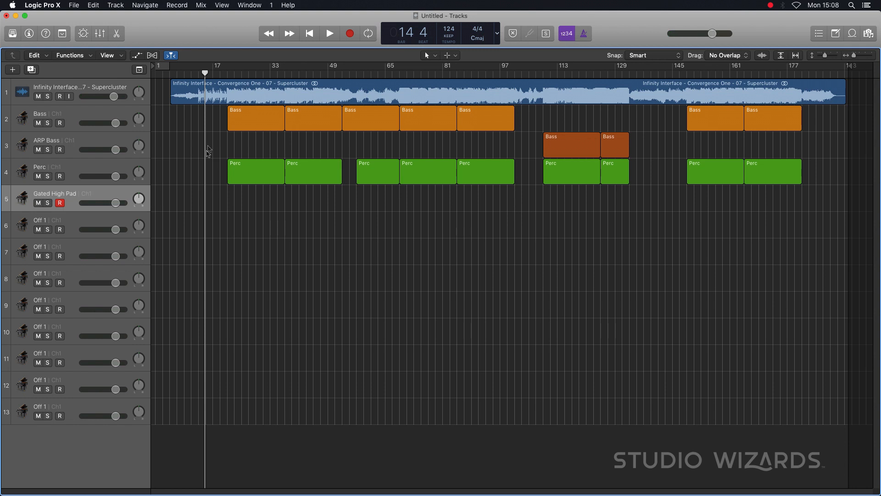
# - Place an eight-bar copy of the Perc region at bar 13 on the Gated High Pad track and color it cyan
pyautogui.moveTo(240, 174); pyautogui.dragTo(227, 208)
pyautogui.hotkey('alt', 'c')
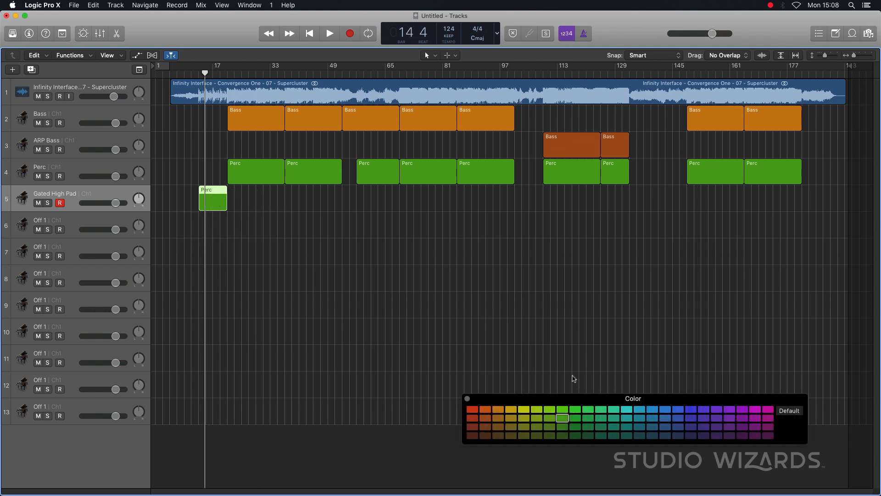
pyautogui.click(626, 410)
pyautogui.click(468, 399)
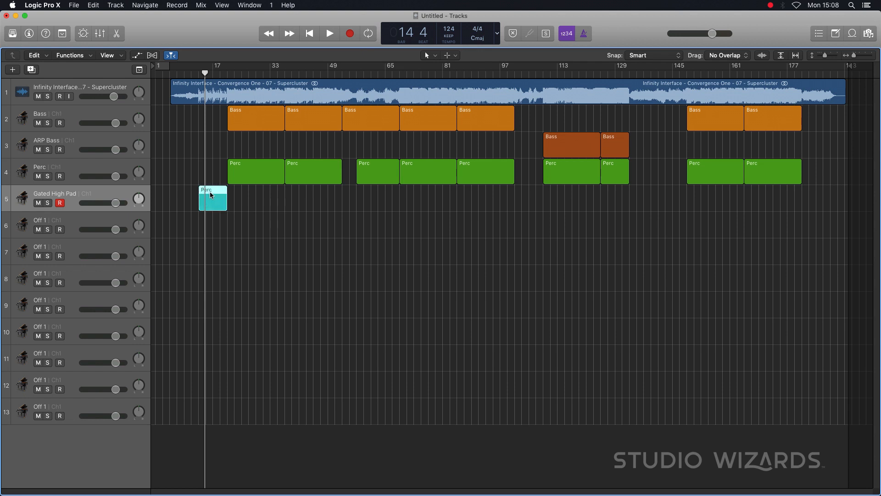
# - Name the cyan region Gated High Pad and copy it to bar 21 with a 16-bar length
pyautogui.doubleClick(50, 196)
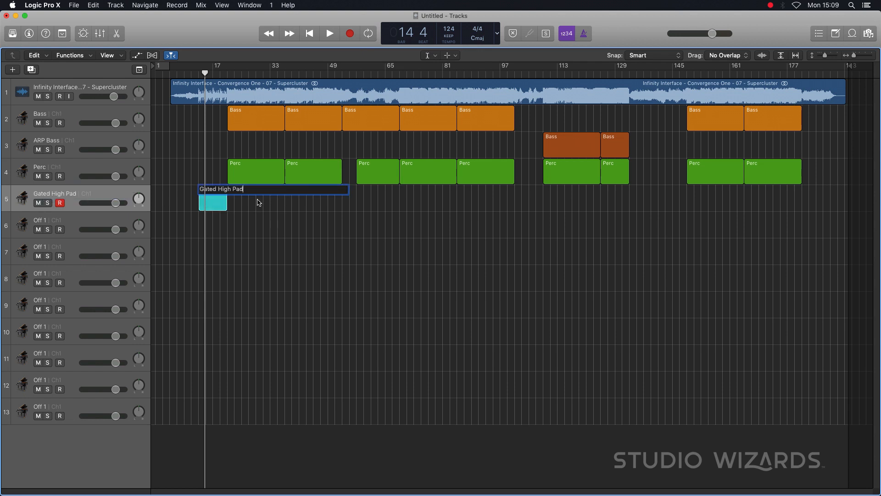
pyautogui.click(255, 221)
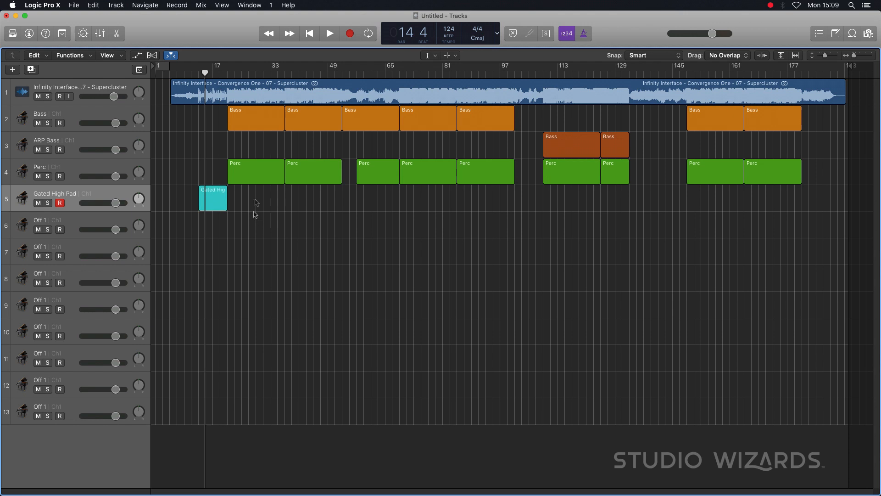
pyautogui.moveTo(213, 197); pyautogui.dragTo(285, 202)
# - Listen to the intro around bars 13, 10 and 6, and extend the first Gated High Pad region back to bar 5
pyautogui.click(197, 72)
pyautogui.press('space')
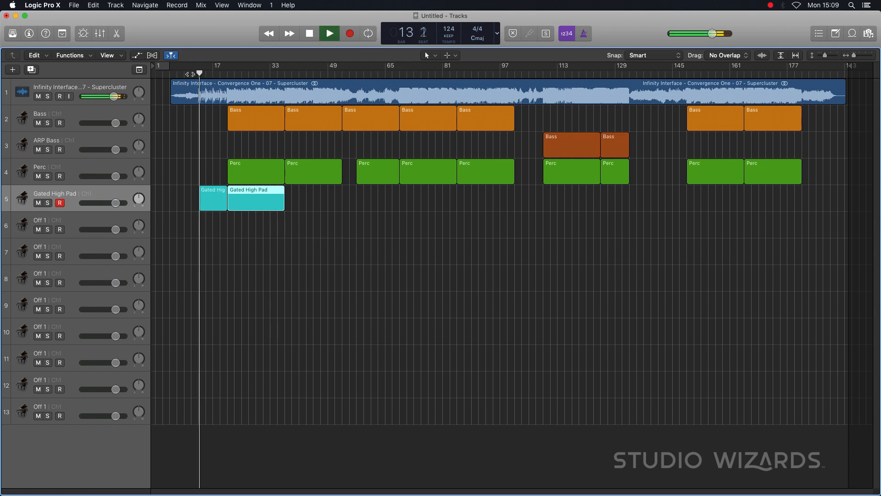
pyautogui.click(188, 73)
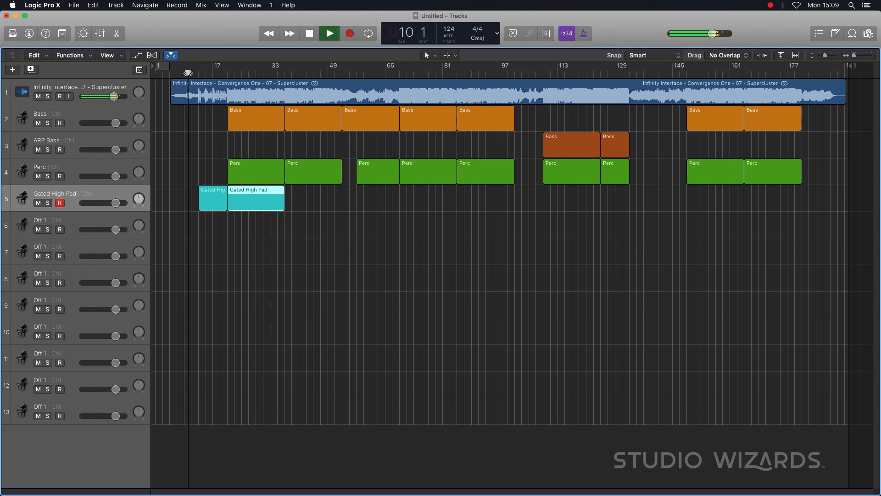
pyautogui.click(175, 72)
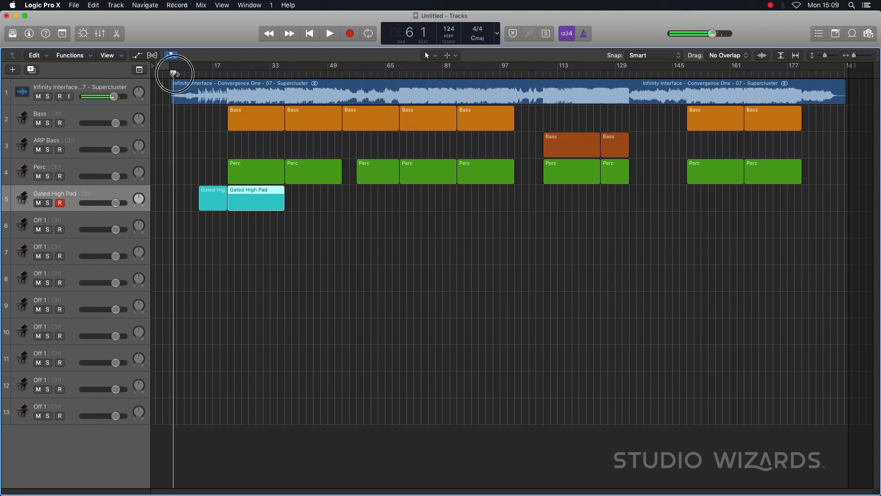
pyautogui.press('space')
pyautogui.moveTo(200, 208); pyautogui.dragTo(171, 211)
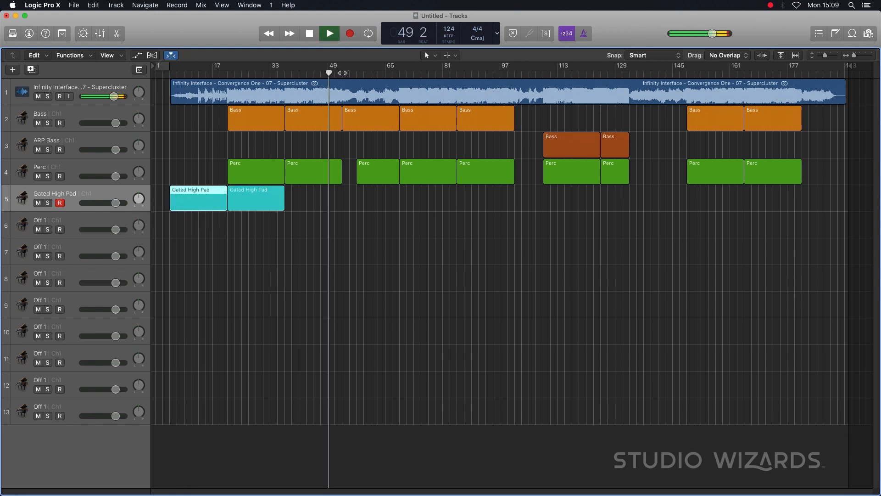
# - Listen around bar 53 and copy the 16-bar Gated High Pad region to bar 37
pyautogui.click(343, 72)
pyautogui.press('space')
pyautogui.moveTo(263, 203); pyautogui.dragTo(320, 200)
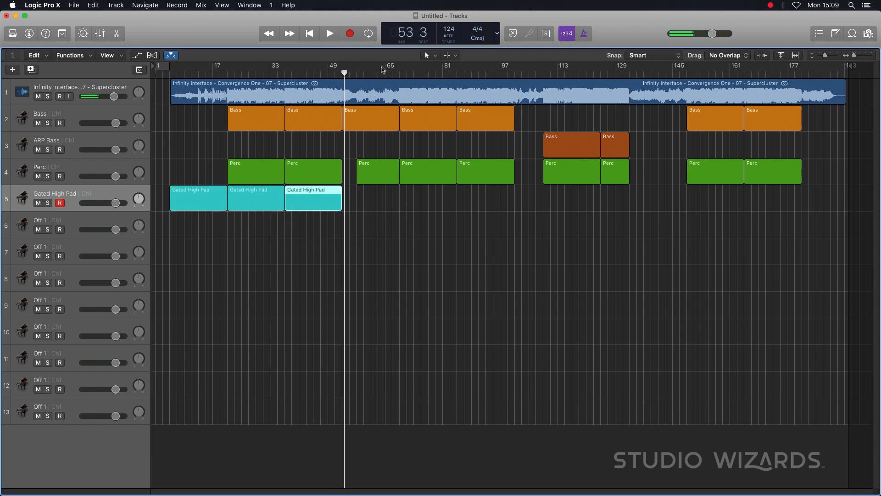
# - Listen around bars 89 and 97 and compare them with the intro near bar 16 to locate the pad's return
pyautogui.doubleClick(502, 74)
pyautogui.press('space')
pyautogui.click(470, 74)
pyautogui.press('space')
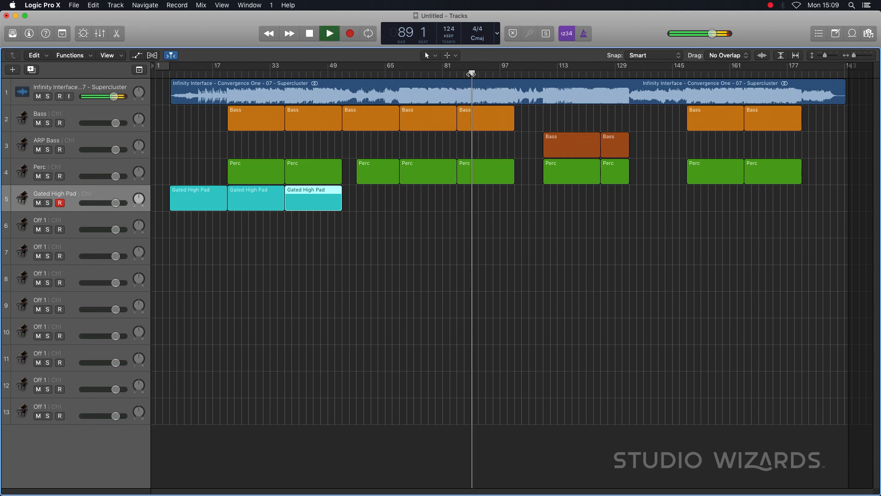
pyautogui.press('space')
pyautogui.click(503, 73)
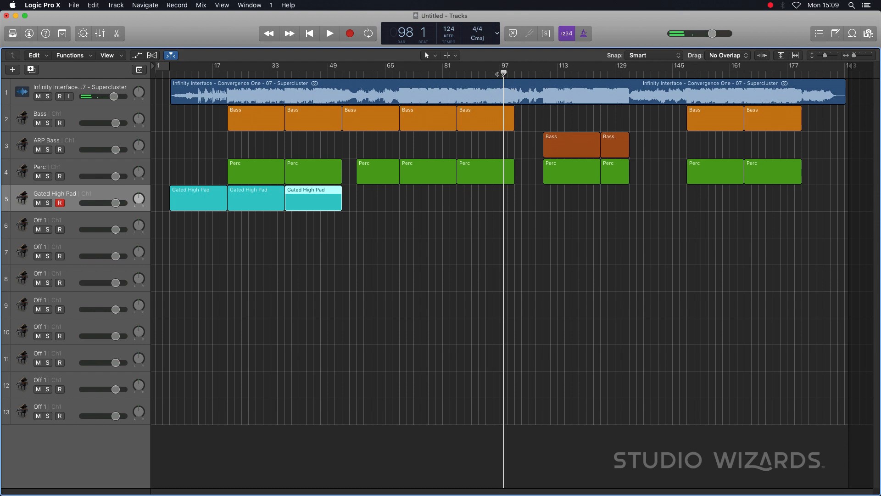
pyautogui.click(497, 73)
pyautogui.press('space')
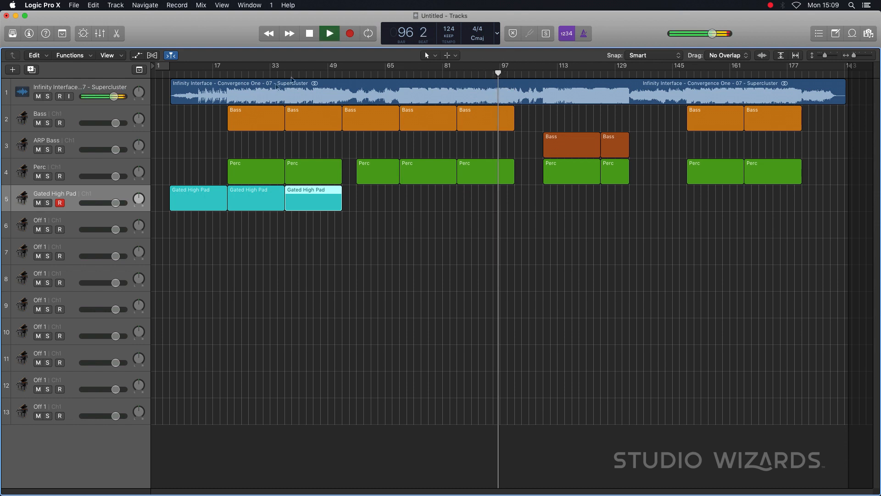
pyautogui.press('space')
pyautogui.click(209, 75)
pyautogui.press('space')
# - Copy a Gated High Pad region into the section before bar 101, fit it to bars 93 to 101, and check it by listening
pyautogui.press('space')
pyautogui.moveTo(201, 196); pyautogui.dragTo(487, 196)
pyautogui.click(473, 74)
pyautogui.press('space')
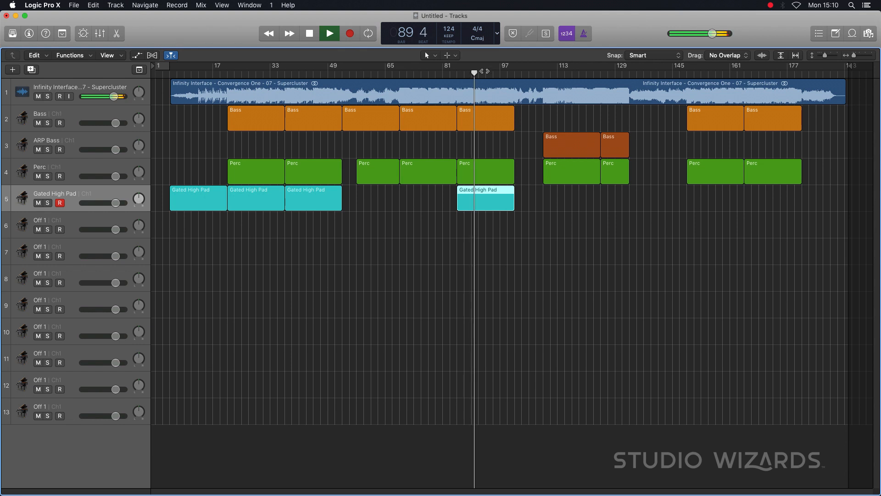
pyautogui.press('space')
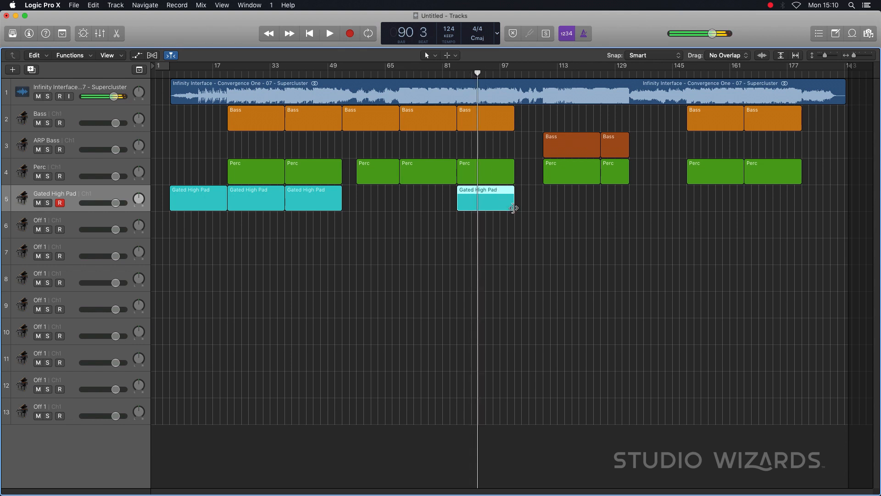
pyautogui.moveTo(513, 208); pyautogui.dragTo(482, 205)
pyautogui.moveTo(477, 204); pyautogui.dragTo(503, 204)
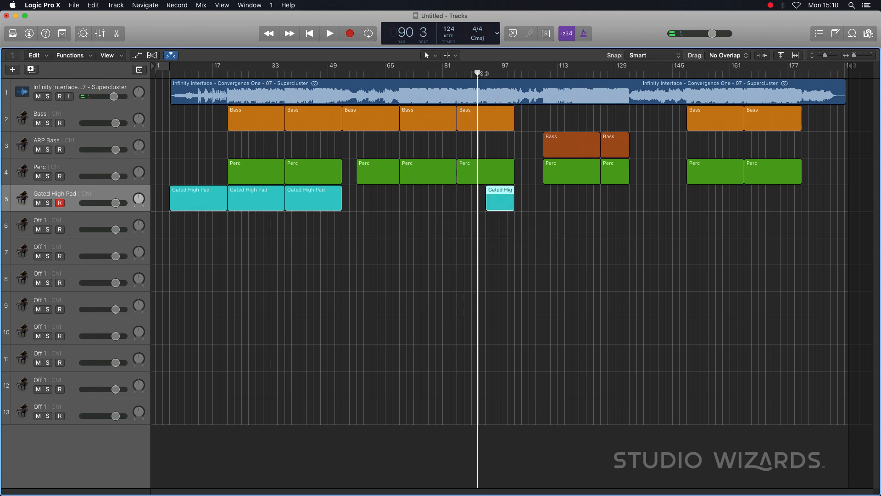
pyautogui.doubleClick(489, 74)
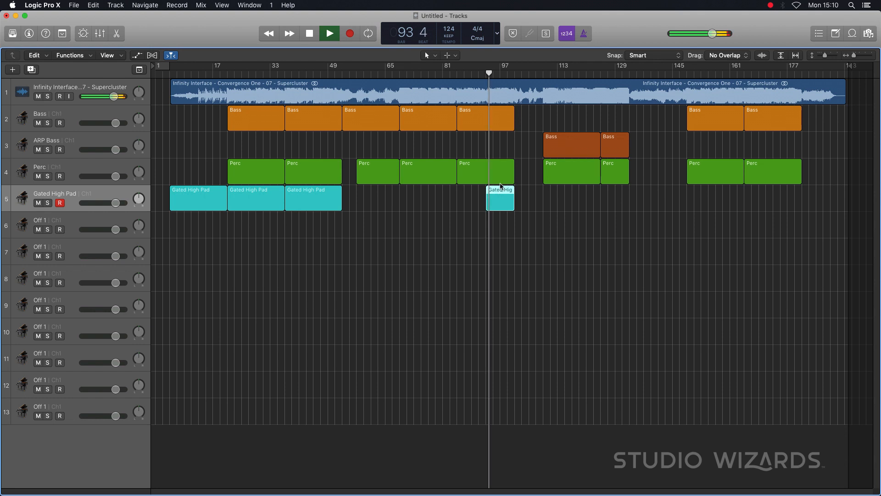
pyautogui.press('space')
# - Listen at bar 136 and copy 16-bar Gated High Pad regions to bars 133, 149 and 165
pyautogui.doubleClick(641, 72)
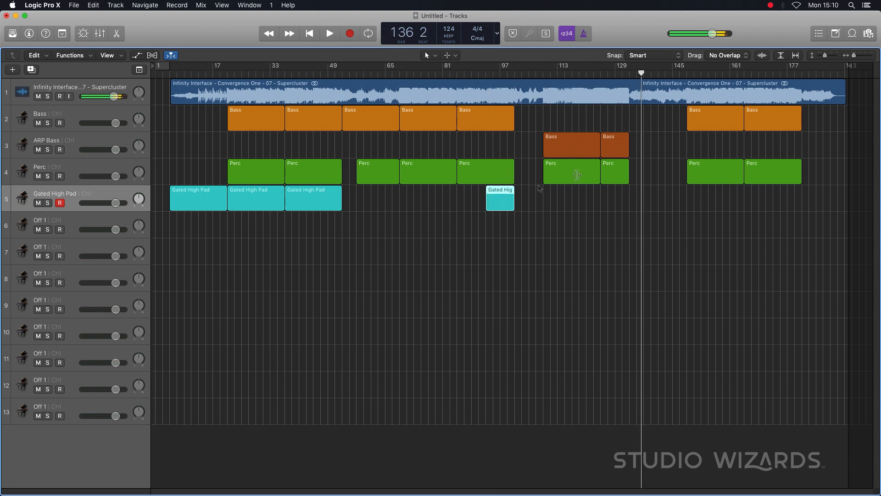
pyautogui.moveTo(324, 197); pyautogui.dragTo(771, 197)
pyautogui.click(655, 202)
pyautogui.press('space')
# - Listen to the outro from bar 181 and add a Gated High Pad region there, trimmed to end at bar 189
pyautogui.click(802, 74)
pyautogui.press('space')
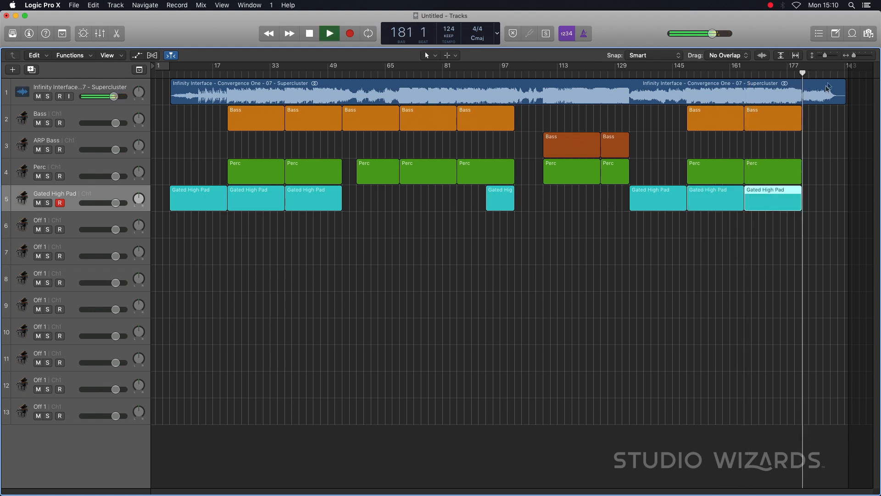
pyautogui.press('space')
pyautogui.moveTo(789, 208); pyautogui.dragTo(827, 204)
pyautogui.click(813, 73)
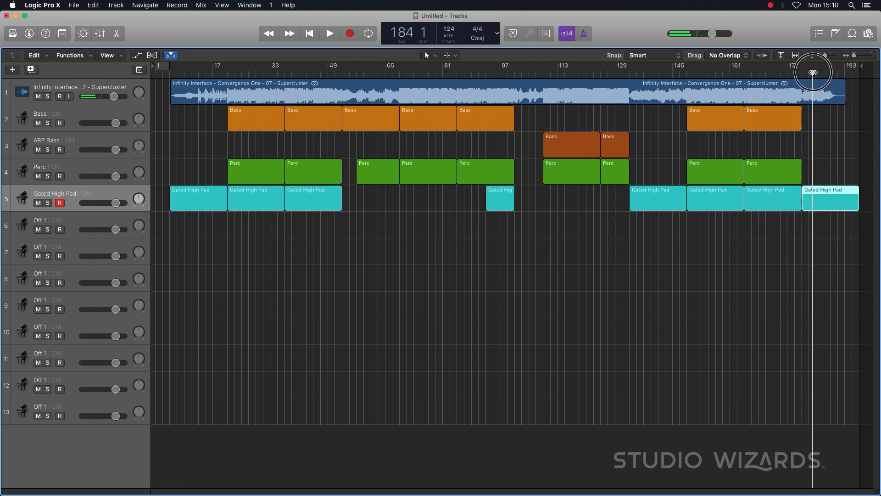
pyautogui.press('space')
pyautogui.click(828, 72)
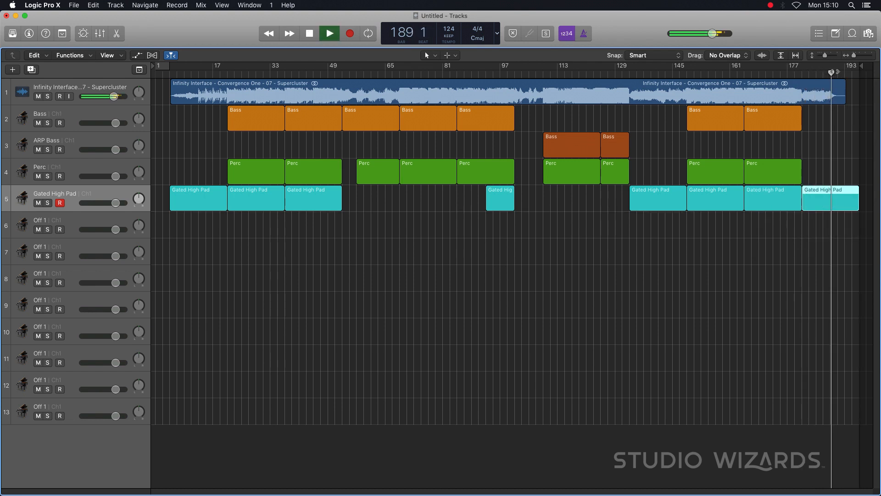
pyautogui.moveTo(857, 207); pyautogui.dragTo(828, 210)
pyautogui.press('space')
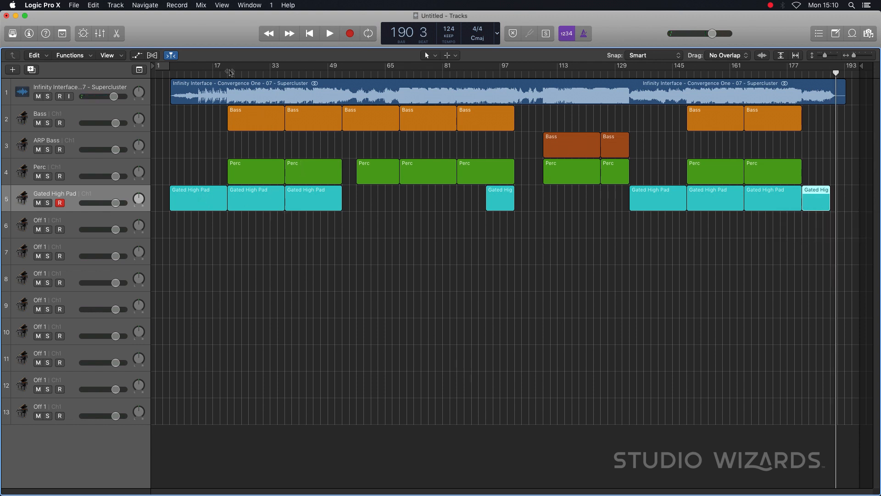
# - Listen around bar 34 to identify the next sound and name track 6 Mallet
pyautogui.click(273, 72)
pyautogui.press('space')
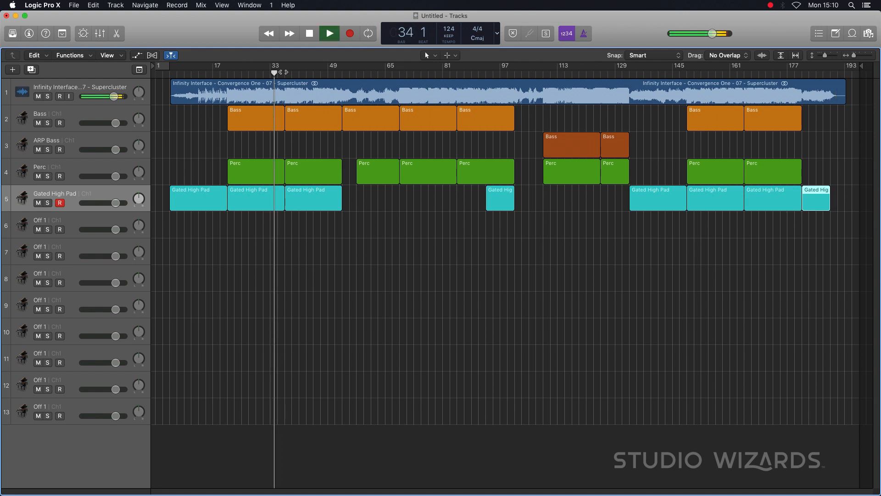
pyautogui.press('space')
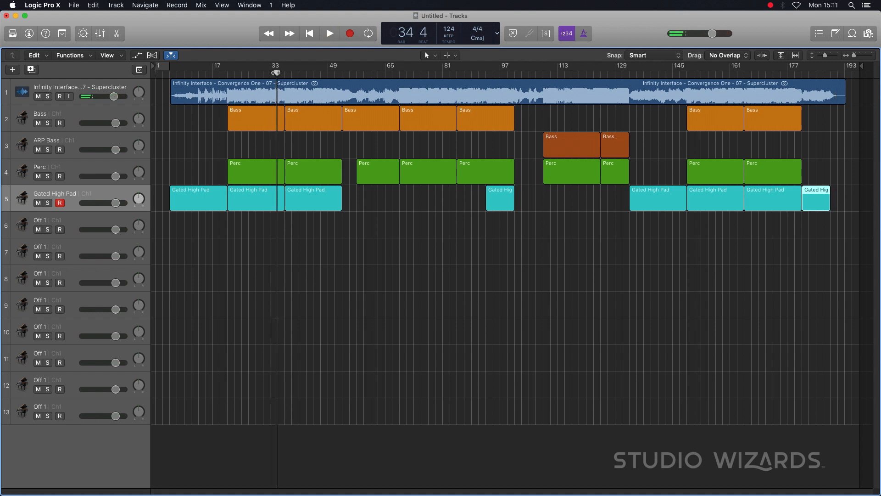
pyautogui.press('space')
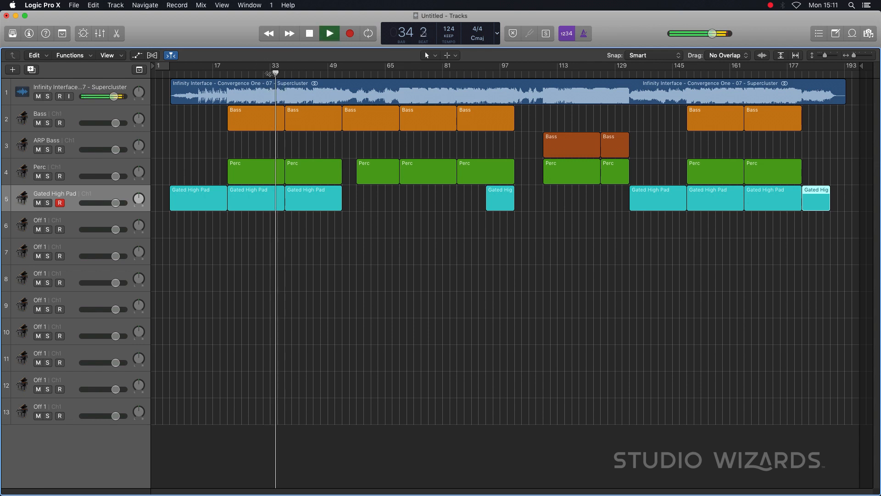
pyautogui.press('space')
pyautogui.doubleClick(67, 220)
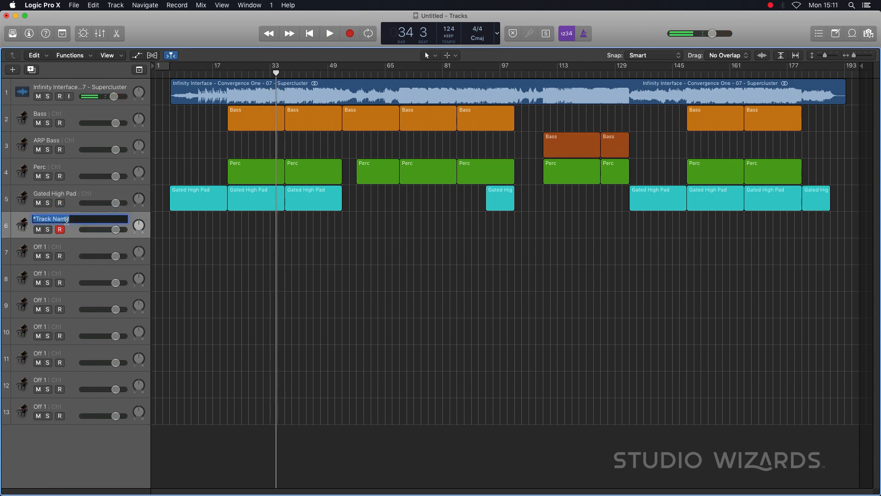
pyautogui.write('Mai')
pyautogui.write('let')
pyautogui.press('Return')
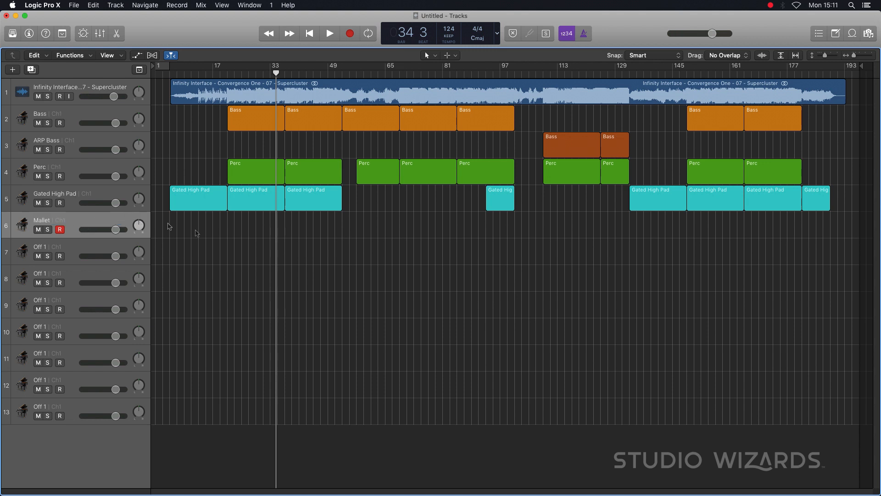
# - Copy the Gated High Pad region at bar 21 onto the Mallet track and listen around bars 37 and 43
pyautogui.moveTo(254, 201); pyautogui.dragTo(254, 228)
pyautogui.press('space')
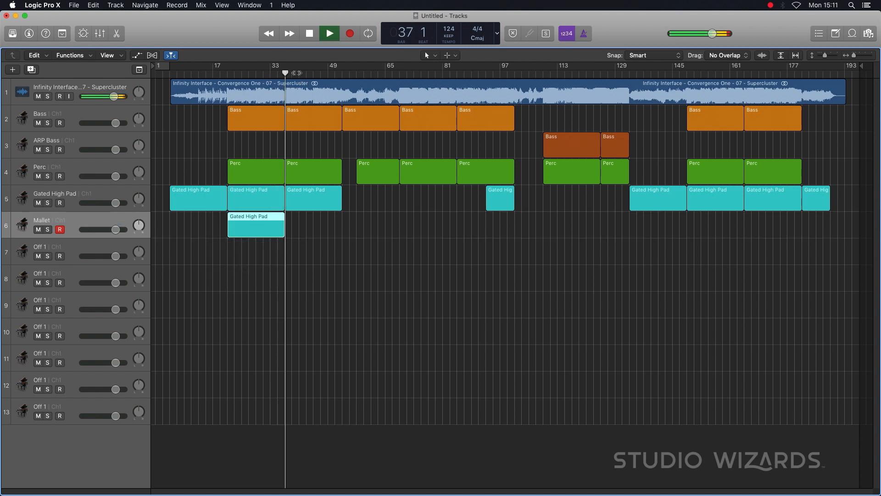
pyautogui.press('space')
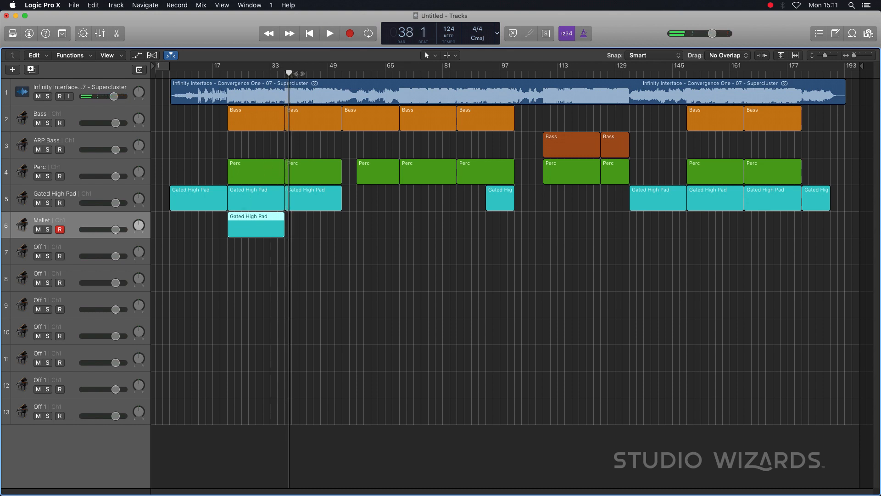
pyautogui.press('space')
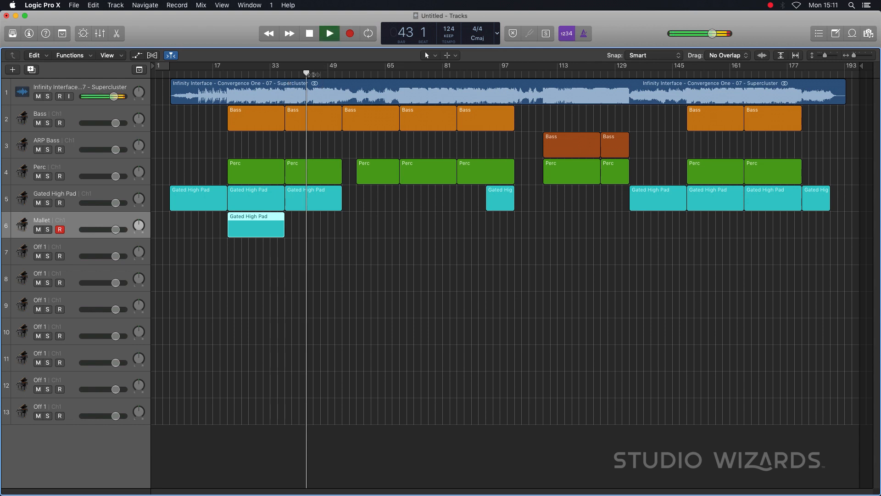
pyautogui.press('space')
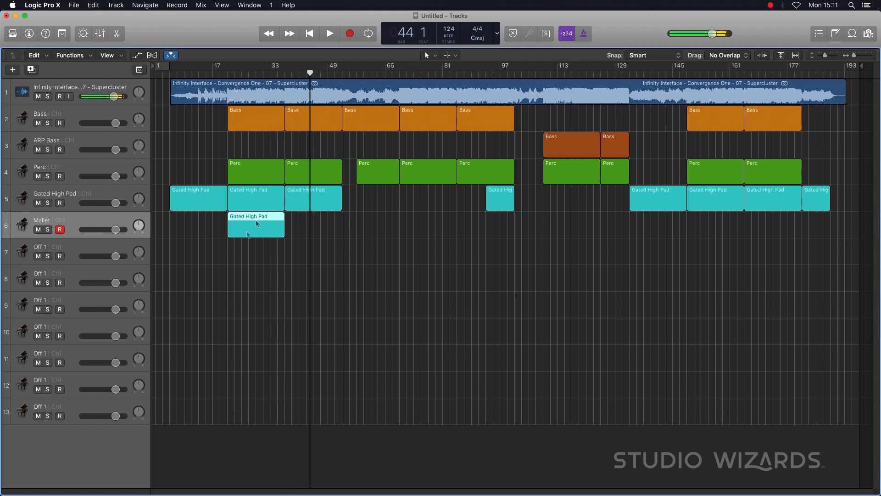
# - Rename the Gated High Pad copy on the Mallet track as Mallet
pyautogui.press('t')
pyautogui.press('y')
pyautogui.click(252, 219)
pyautogui.write('Mallet')
pyautogui.press('Return')
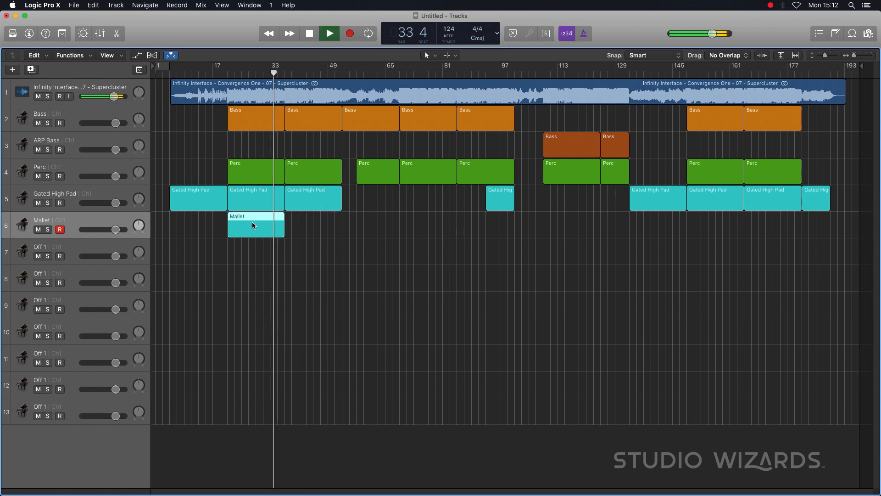
# - Move the Mallet region to bar 34, listen from bar 33, and trim the region to one bar
pyautogui.press('space')
pyautogui.moveTo(256, 227); pyautogui.dragTo(294, 215)
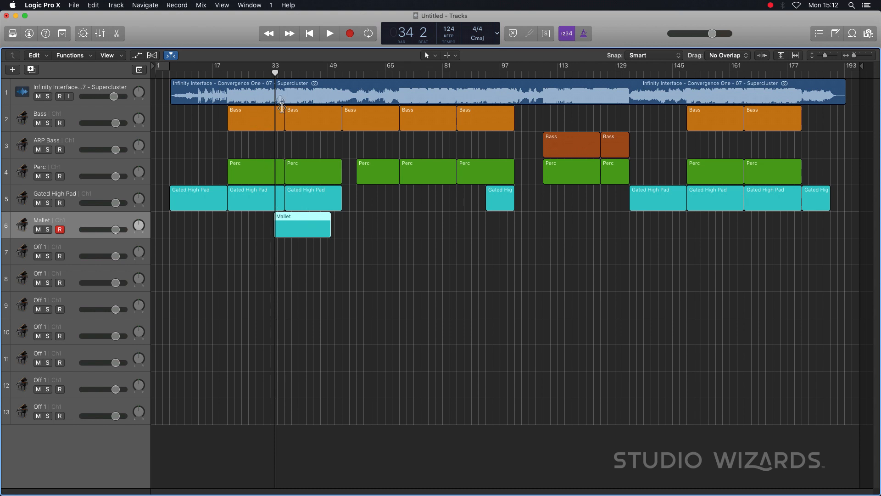
pyautogui.moveTo(299, 224)
pyautogui.mouseDown()
pyautogui.moveTo(271, 223)
pyautogui.moveTo(300, 221)
pyautogui.mouseUp()
pyautogui.click(270, 72)
pyautogui.press('space')
pyautogui.press('space')
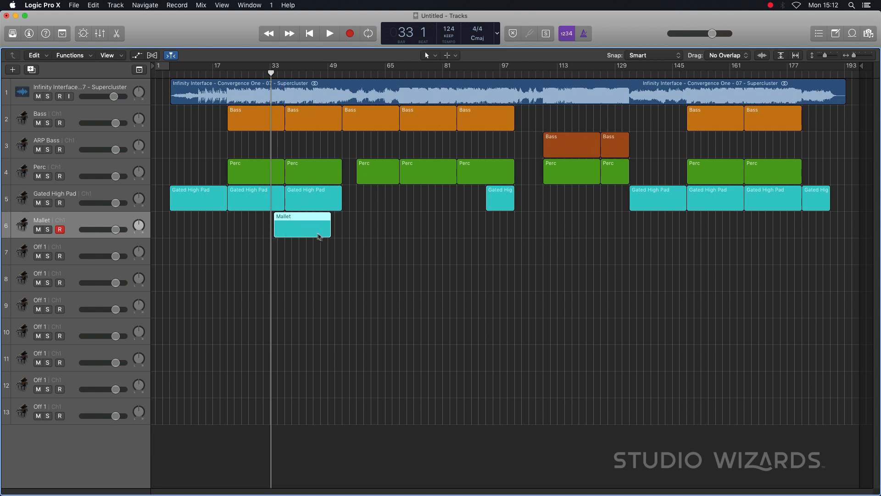
pyautogui.moveTo(328, 233); pyautogui.dragTo(275, 241)
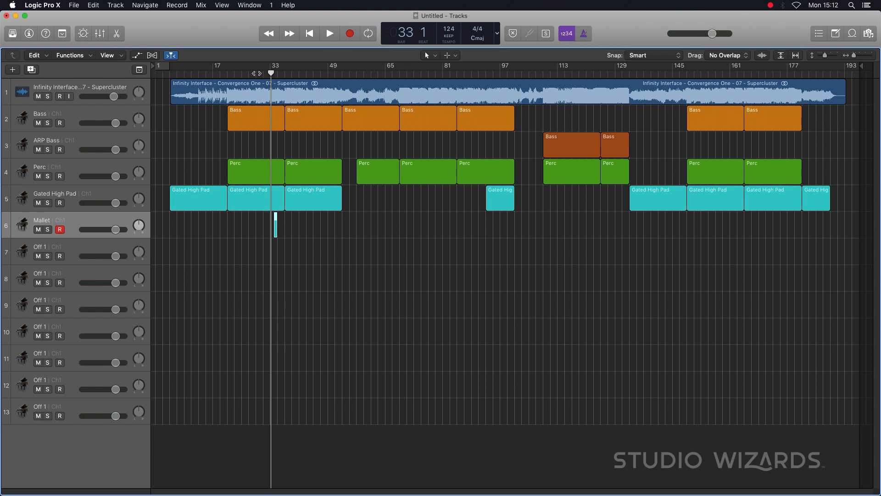
# - Listen from bar 29, move the Mallet region to start there, and set its length to 8 bars
pyautogui.click(254, 74)
pyautogui.press('space')
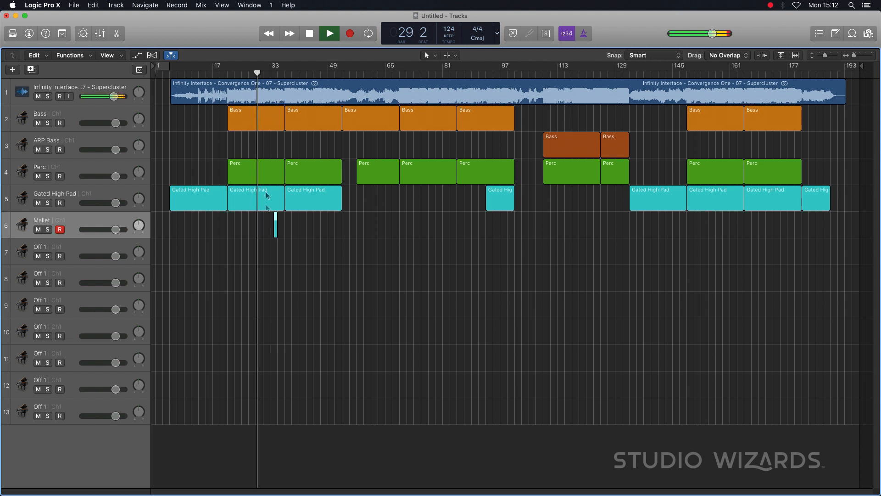
pyautogui.press('space')
pyautogui.click(271, 233)
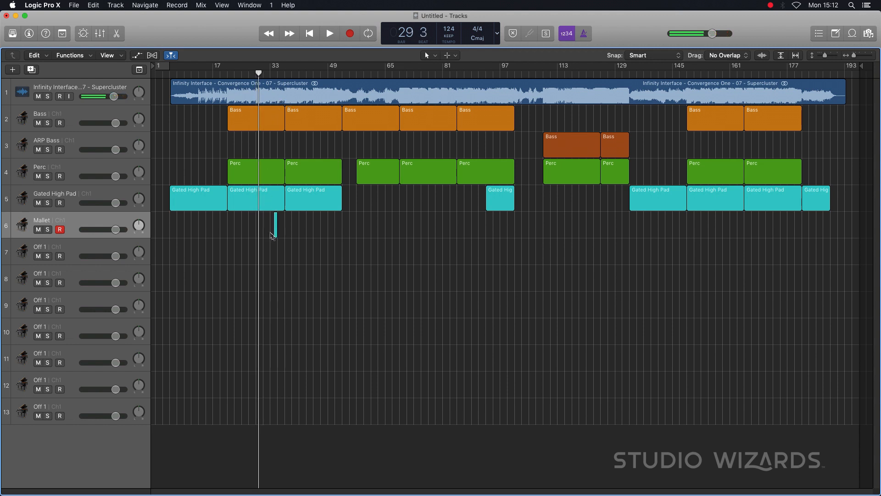
pyautogui.moveTo(276, 234)
pyautogui.mouseDown()
pyautogui.moveTo(256, 232)
pyautogui.moveTo(284, 228)
pyautogui.mouseUp()
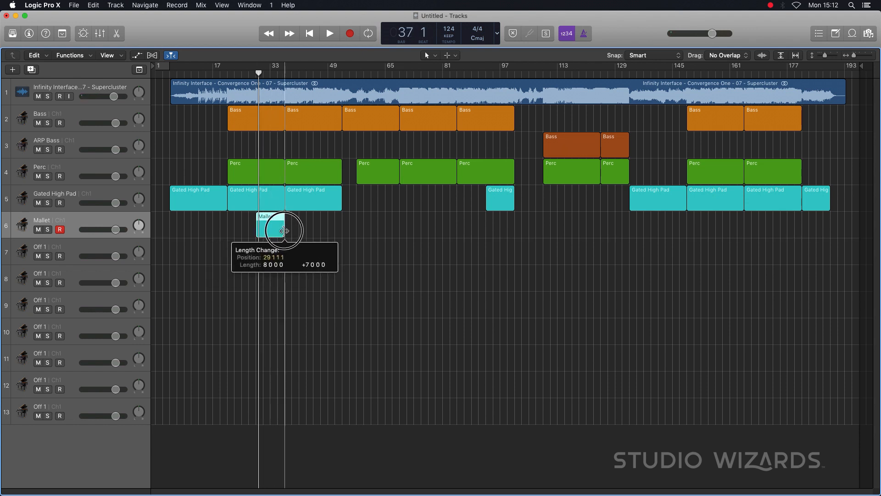
# - Rename track 6 and its region as Mallets
pyautogui.doubleClick(42, 220)
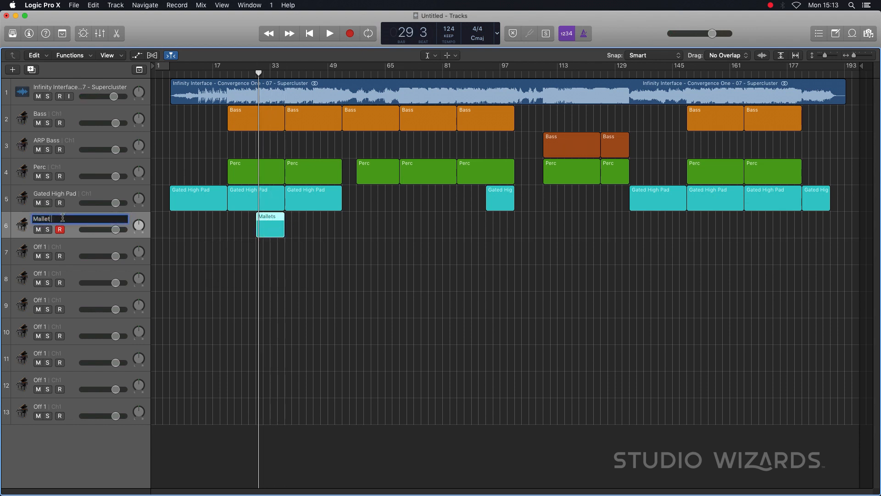
pyautogui.write('s')
pyautogui.press('Return')
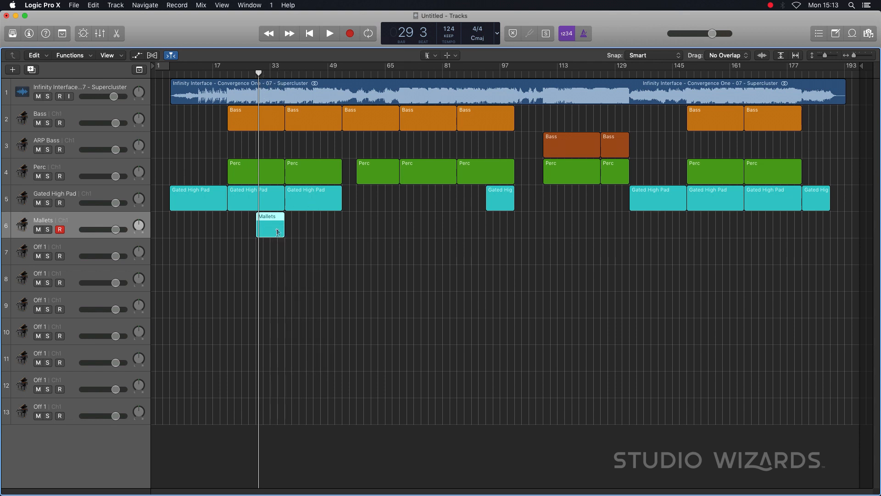
# - Listen around bars 34, 29, 38 and 45, and add a 16-bar Mallets region starting at bar 37
pyautogui.doubleClick(270, 74)
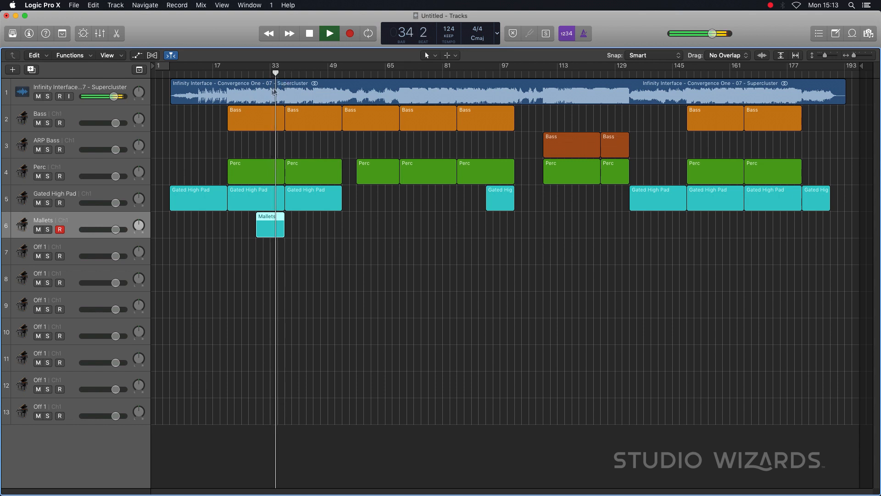
pyautogui.press('space')
pyautogui.click(253, 74)
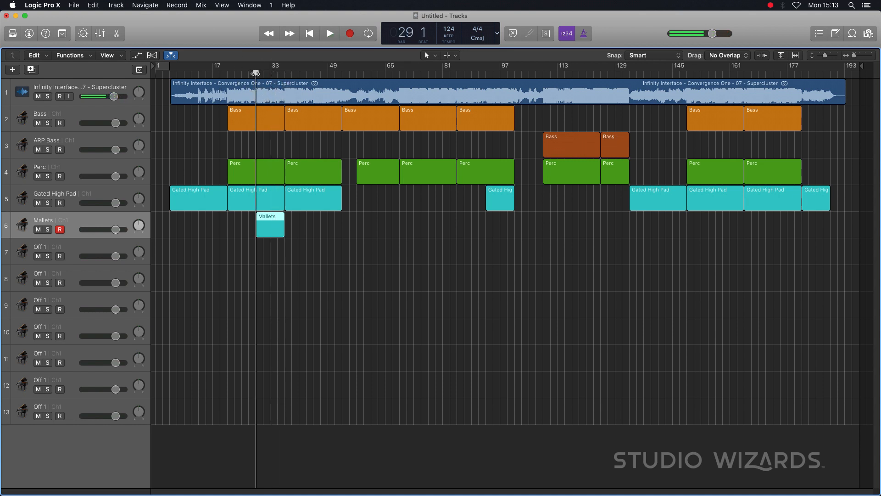
pyautogui.press('space')
pyautogui.press('space')
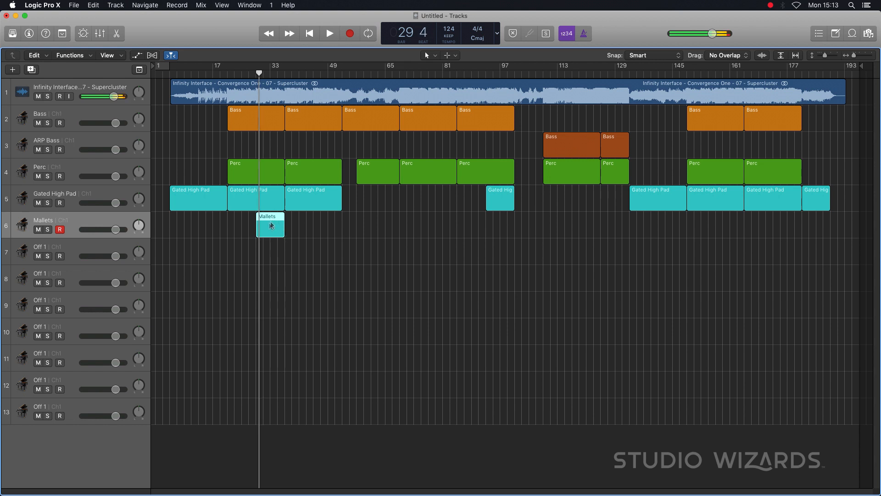
pyautogui.click(288, 73)
pyautogui.press('space')
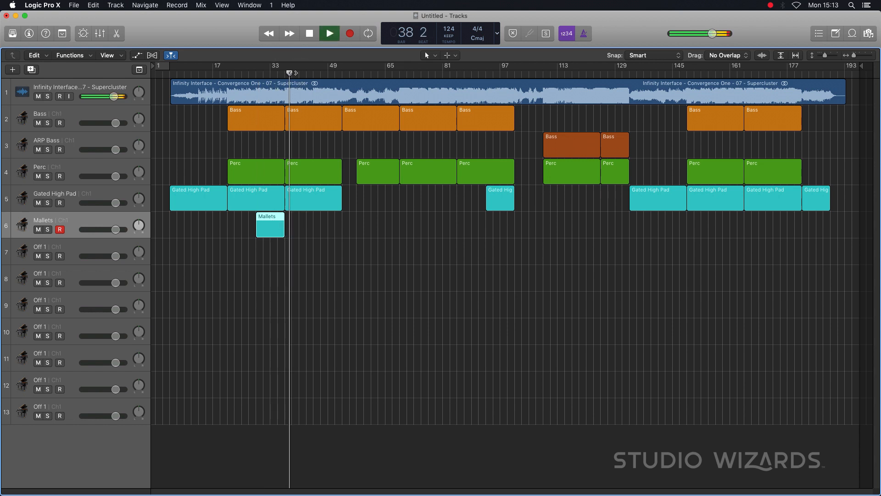
pyautogui.click(299, 73)
pyautogui.click(310, 73)
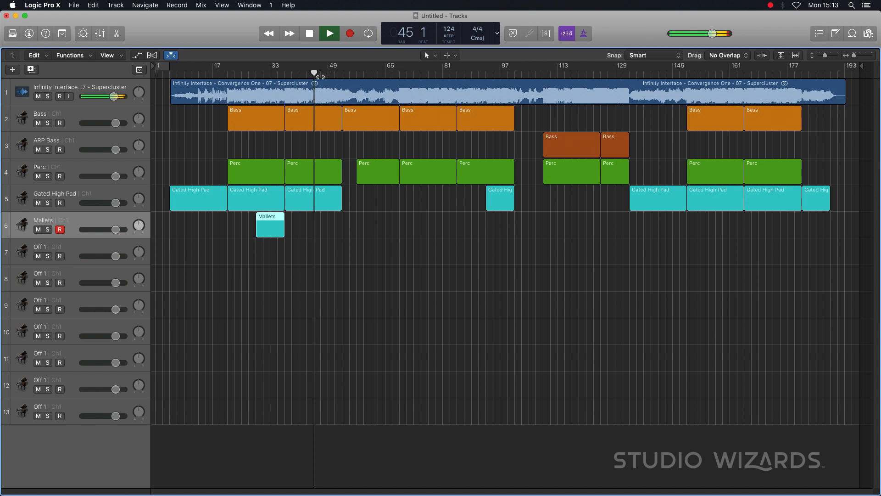
pyautogui.press('space')
pyautogui.moveTo(270, 224); pyautogui.dragTo(342, 233)
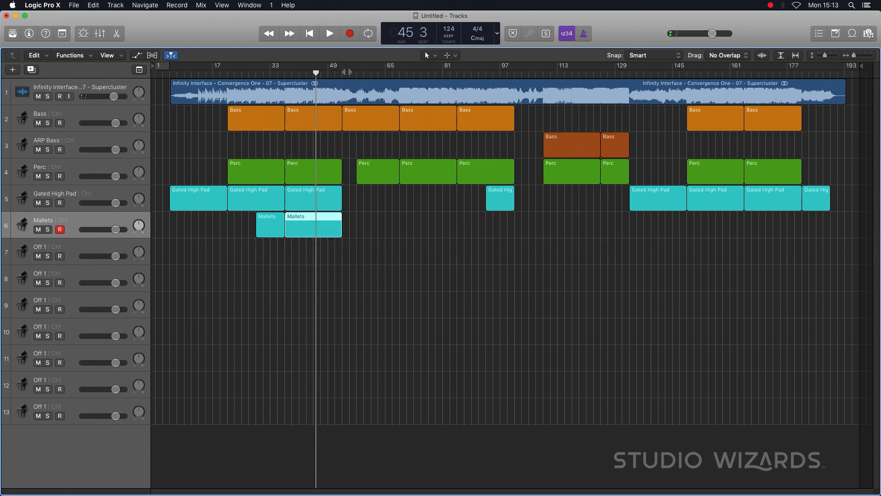
# - Listen to passages between bars 53 and 68, and copy the 16-bar Mallets region to about bar 80
pyautogui.click(344, 72)
pyautogui.press('space')
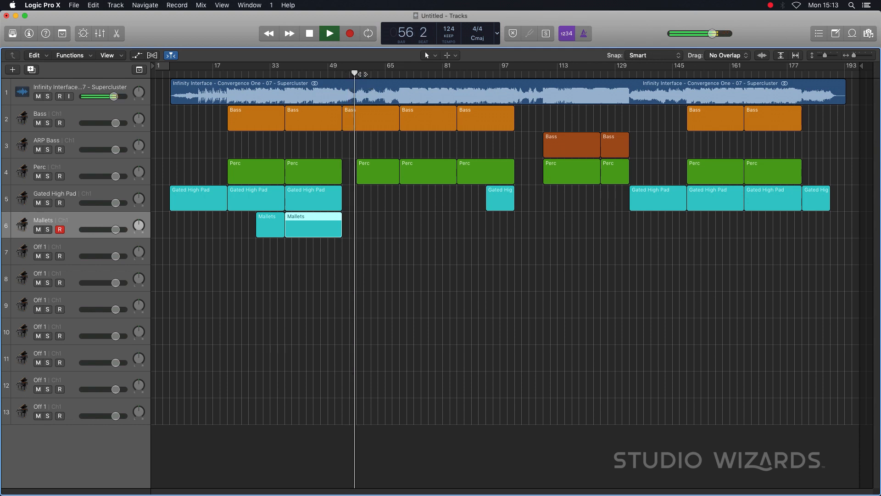
pyautogui.click(379, 72)
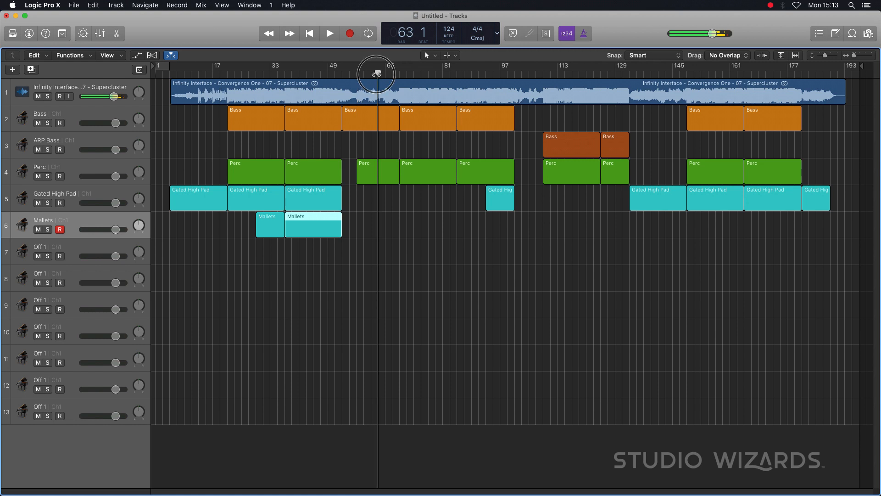
pyautogui.press('space')
pyautogui.click(395, 73)
pyautogui.press('space')
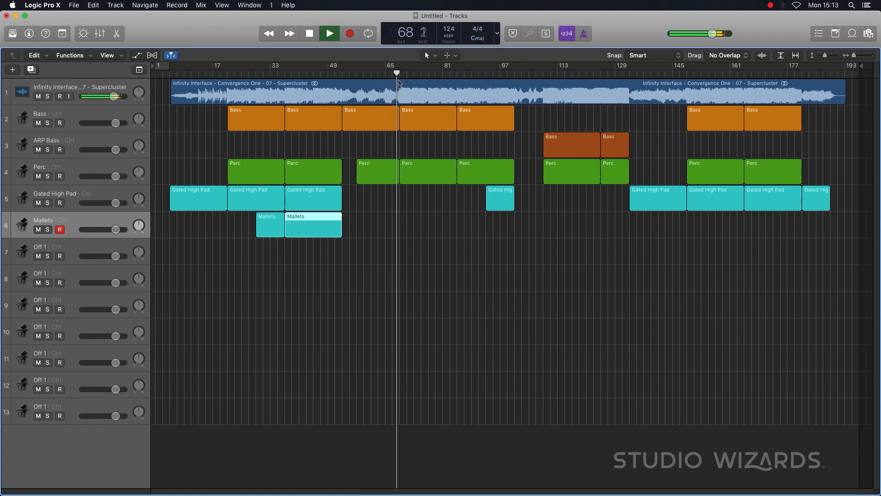
pyautogui.press('space')
pyautogui.moveTo(320, 223); pyautogui.dragTo(479, 226)
# - Listen at bar 67, and reposition and trim the copied Mallets region to a single bar there
pyautogui.click(390, 73)
pyautogui.press('space')
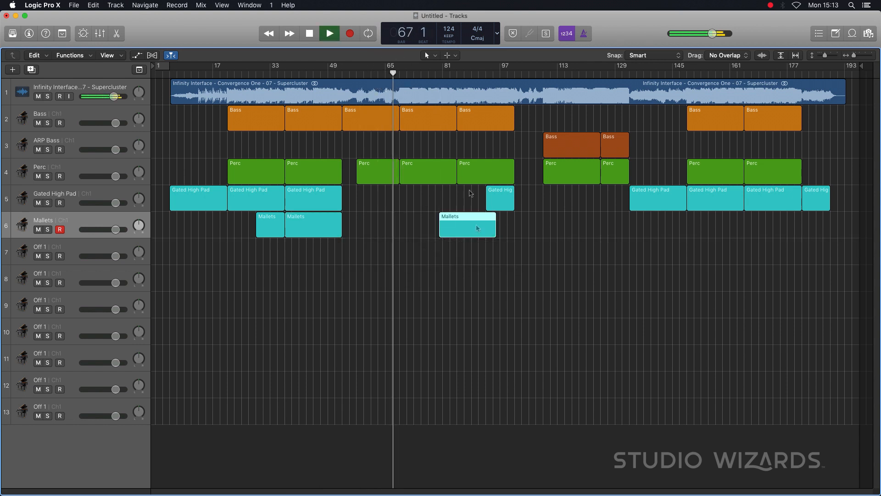
pyautogui.press('space')
pyautogui.moveTo(460, 226); pyautogui.dragTo(394, 239)
# - Try a 16-bar Mallets region at bar 69 while listening around bars 76 and 86, and delete it
pyautogui.moveTo(315, 219); pyautogui.dragTo(434, 239)
pyautogui.doubleClick(423, 74)
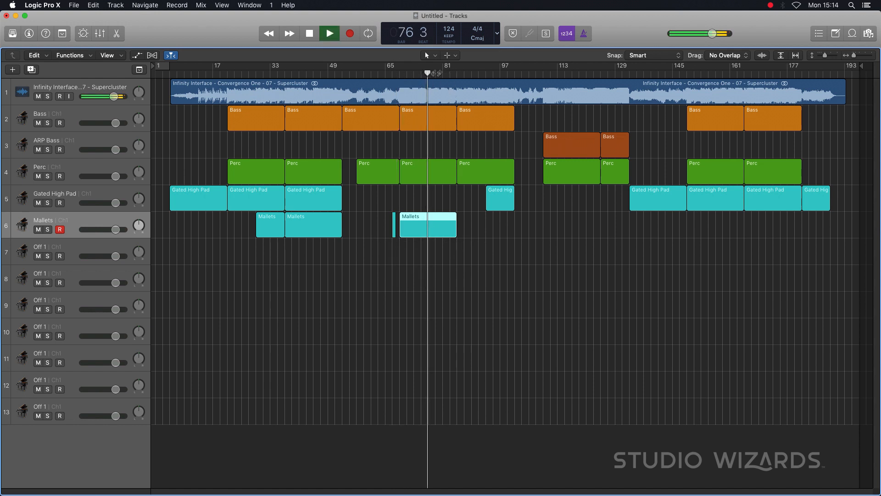
pyautogui.press('space')
pyautogui.doubleClick(448, 73)
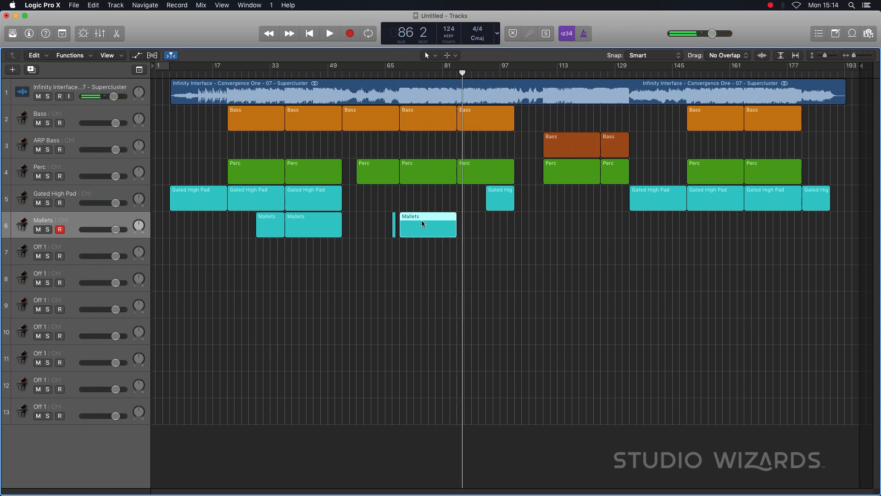
pyautogui.press('Delete')
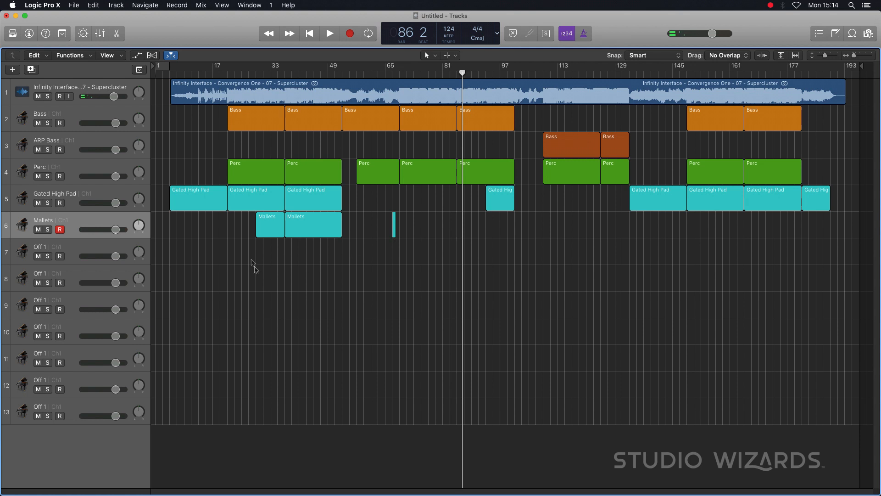
# - Name track 7 Main Synth Lead
pyautogui.doubleClick(42, 248)
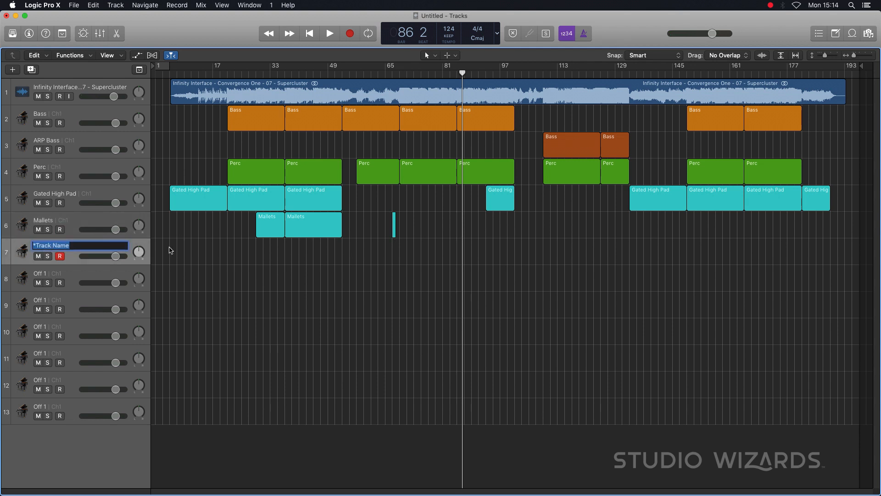
pyautogui.write('Main Synth Lead')
pyautogui.press('Return')
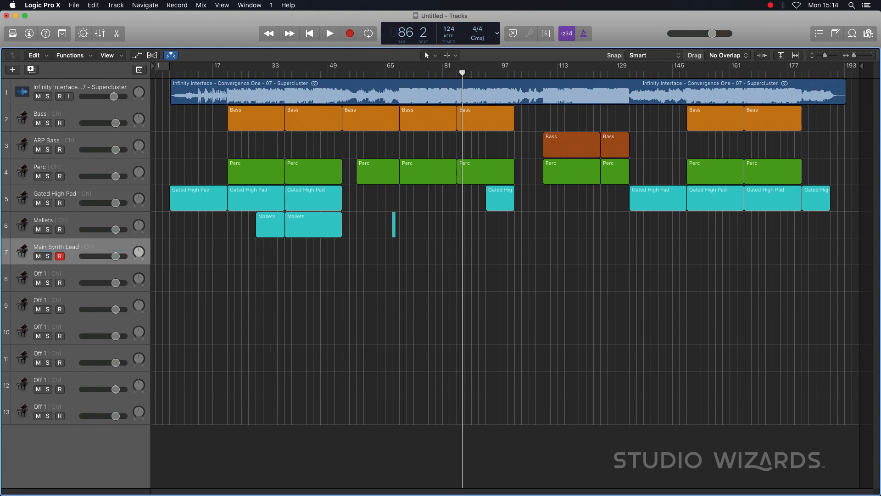
# - Copy the Perc region at bar 69 onto the Main Synth Lead track, colour it orange and name it Main Synth Lead
pyautogui.keyDown('alt'); pyautogui.moveTo(419, 178); pyautogui.dragTo(426, 251); pyautogui.keyUp('alt')
pyautogui.hotkey('alt', 'c')
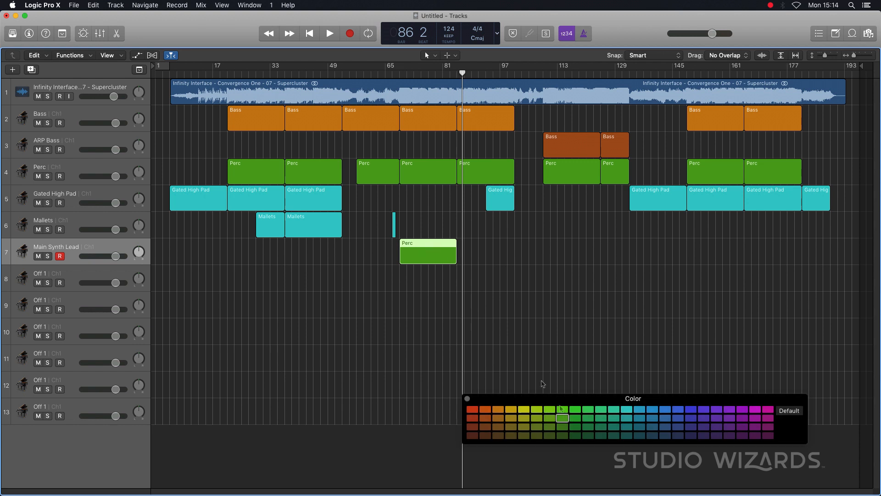
pyautogui.click(487, 416)
pyautogui.press('t')
pyautogui.press('t')
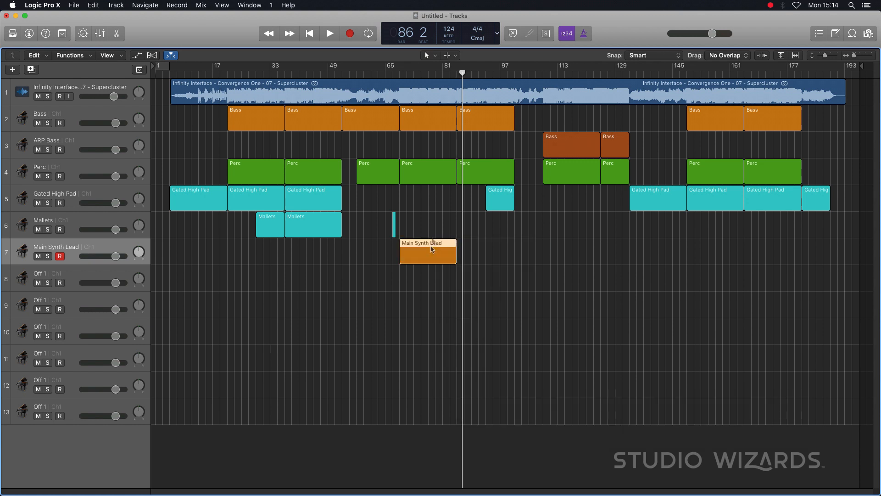
# - Listen around bar 59, copy the Main Synth Lead region to bar 53, and check the lead-in from bar 51
pyautogui.click(361, 75)
pyautogui.press('space')
pyautogui.press('space')
pyautogui.moveTo(431, 251); pyautogui.dragTo(374, 253)
pyautogui.click(336, 73)
# - Listen at bar 85 and copy the 16-bar Perc region there onto track 8
pyautogui.press('space')
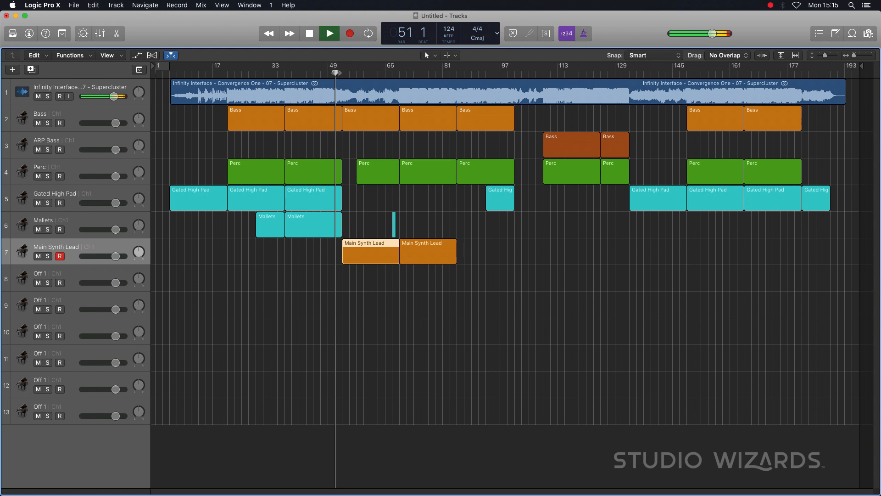
pyautogui.click(458, 74)
pyautogui.press('space')
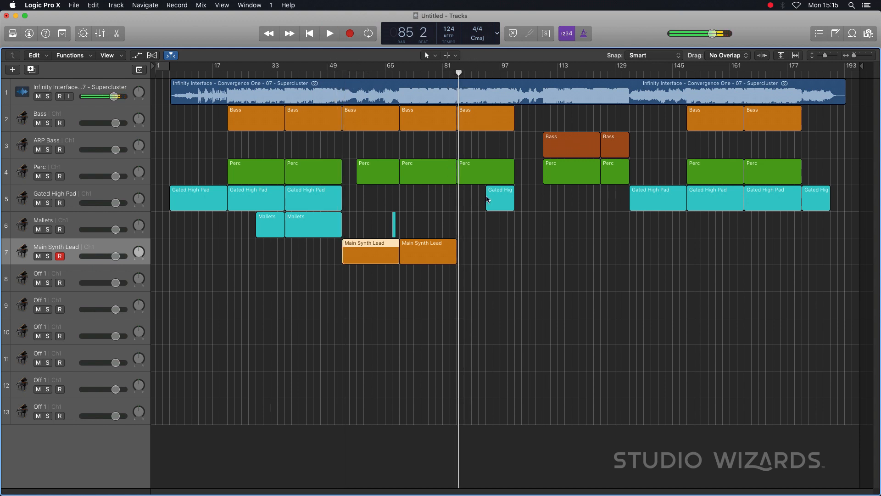
pyautogui.moveTo(482, 161); pyautogui.dragTo(479, 278)
# - Name track 8 and its region Vocal, and colour the region purple
pyautogui.doubleClick(39, 272)
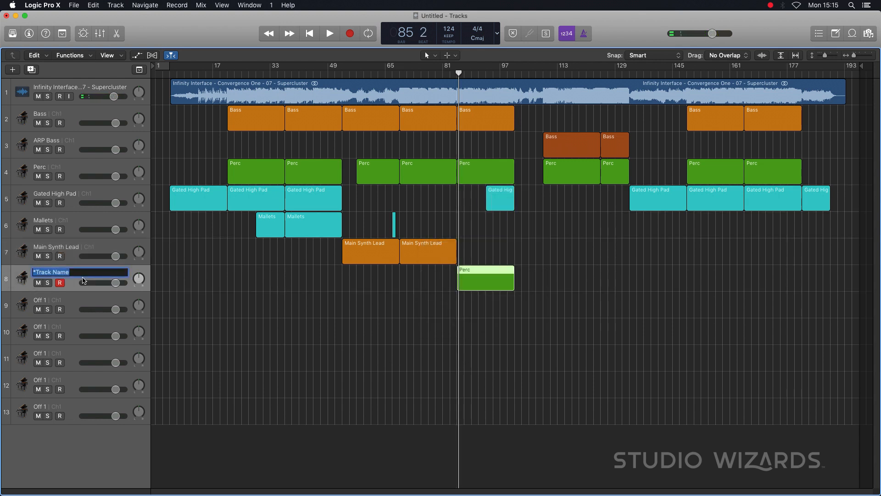
pyautogui.write('Vocal')
pyautogui.press('Return')
pyautogui.hotkey('alt', 'c')
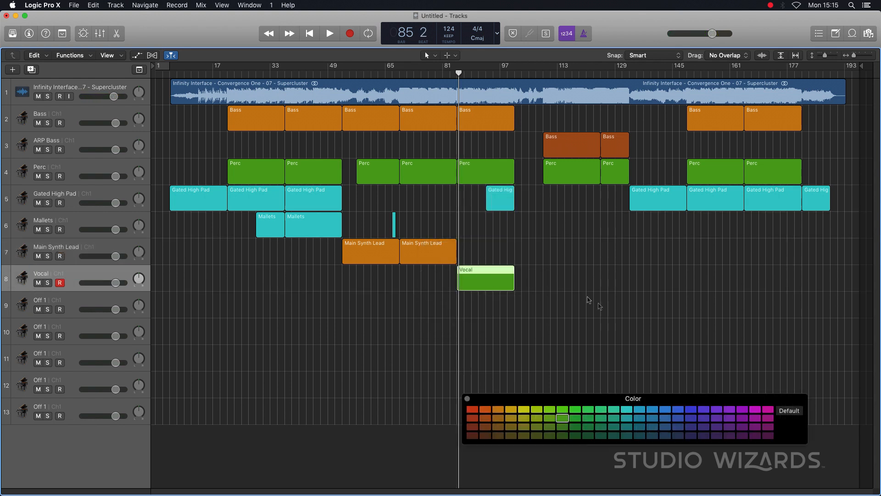
pyautogui.click(704, 411)
# - Copy the one-bar Mallets region to bar 100 and listen to the section from about bar 103
pyautogui.moveTo(394, 232); pyautogui.dragTo(512, 230)
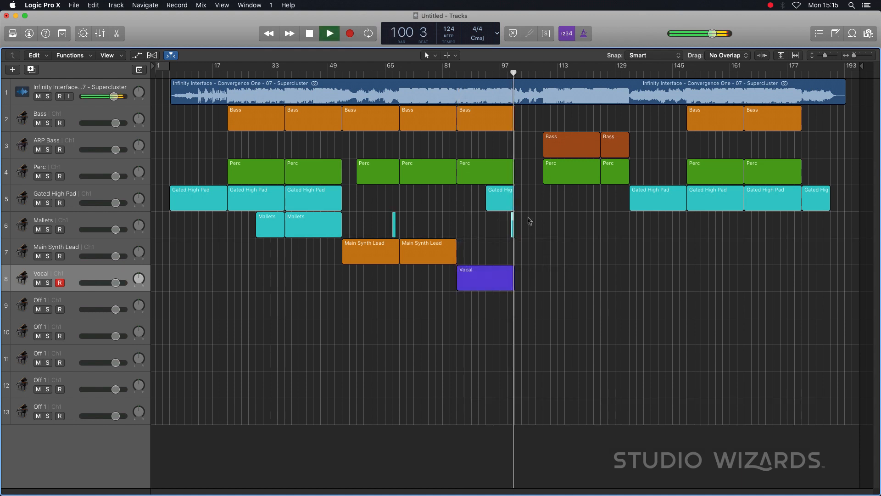
pyautogui.press('space')
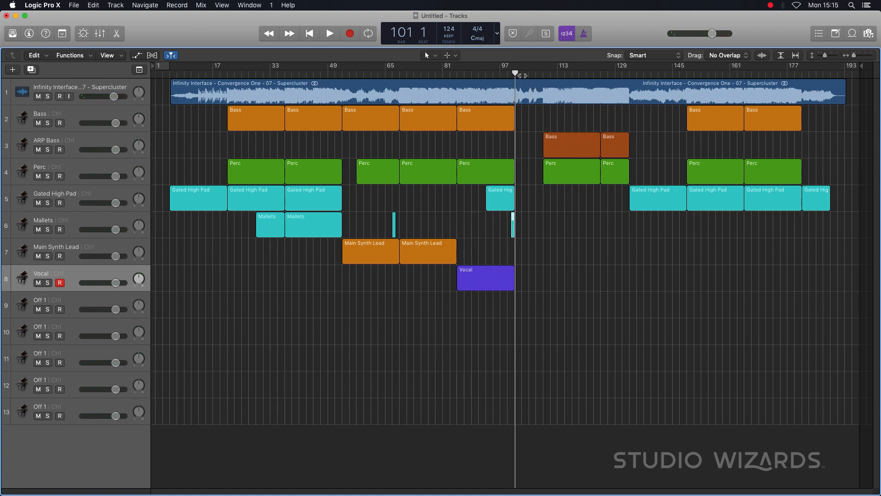
pyautogui.doubleClick(522, 75)
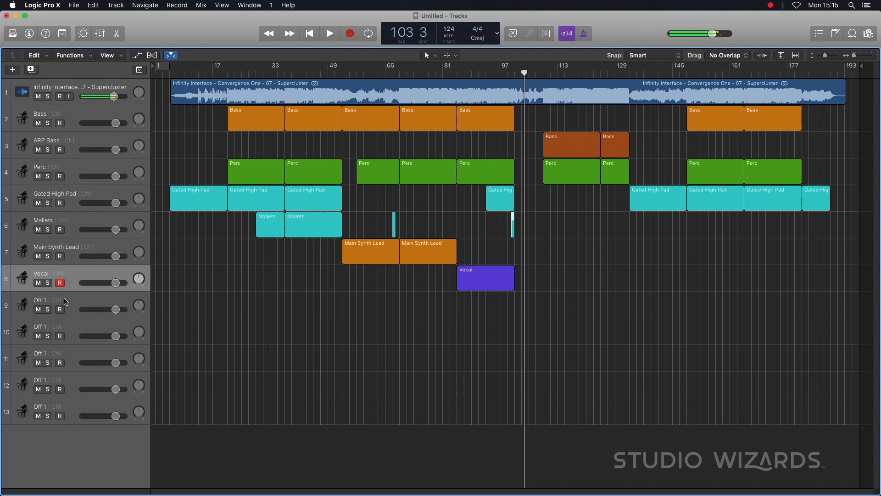
# - Name track 9 Piano, add an 8-bar Piano region at bar 101 from a Gated High Pad copy, and resume listening
pyautogui.doubleClick(46, 300)
pyautogui.write('P')
pyautogui.moveTo(497, 197); pyautogui.dragTo(531, 301)
pyautogui.hotkey('shift', 'n')
pyautogui.write('Piano')
pyautogui.press('Return')
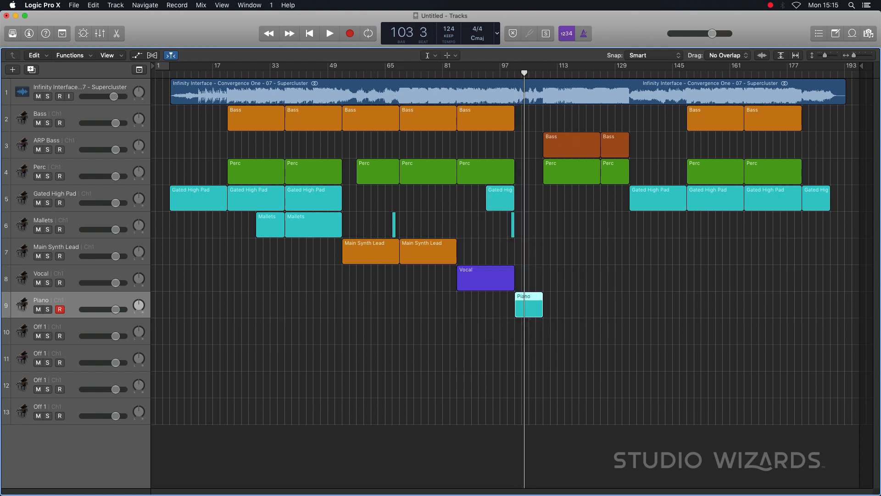
pyautogui.press('space')
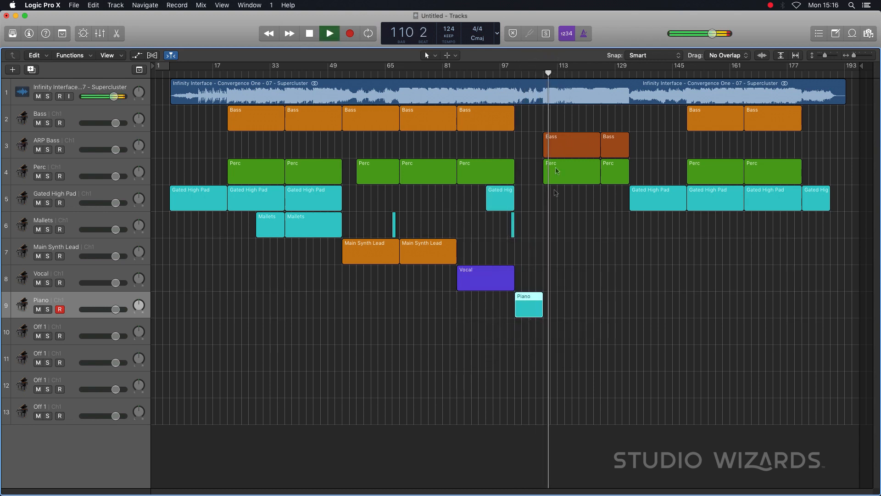
# - Name track 10 Rain Echo Synth, copy the 16-bar Perc region at bar 109 onto it under that name, and resume listening
pyautogui.press('space')
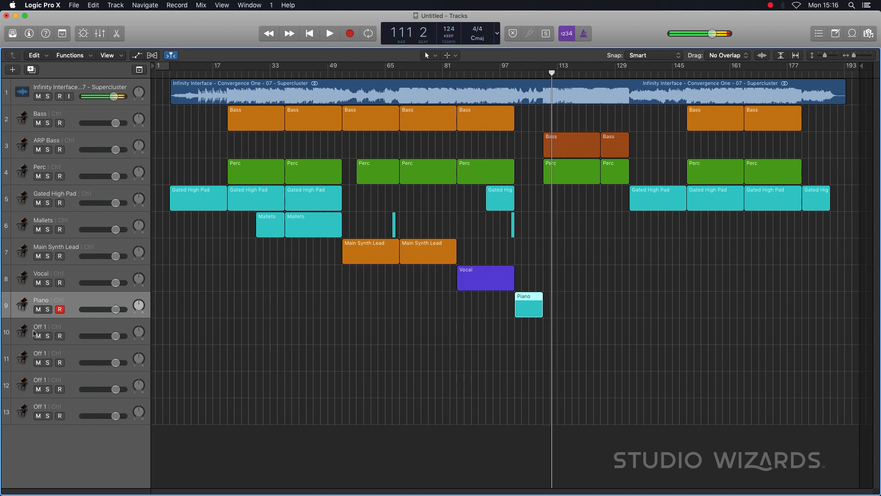
pyautogui.doubleClick(39, 326)
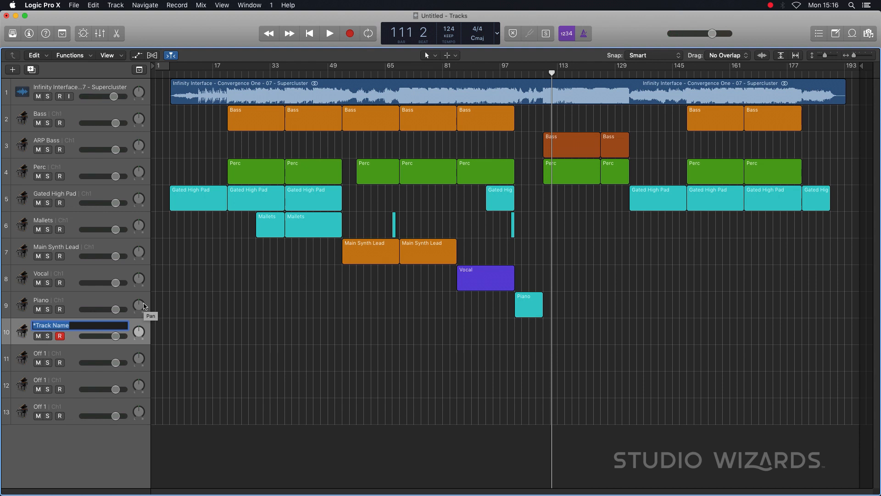
pyautogui.write('Rain Echo Synth')
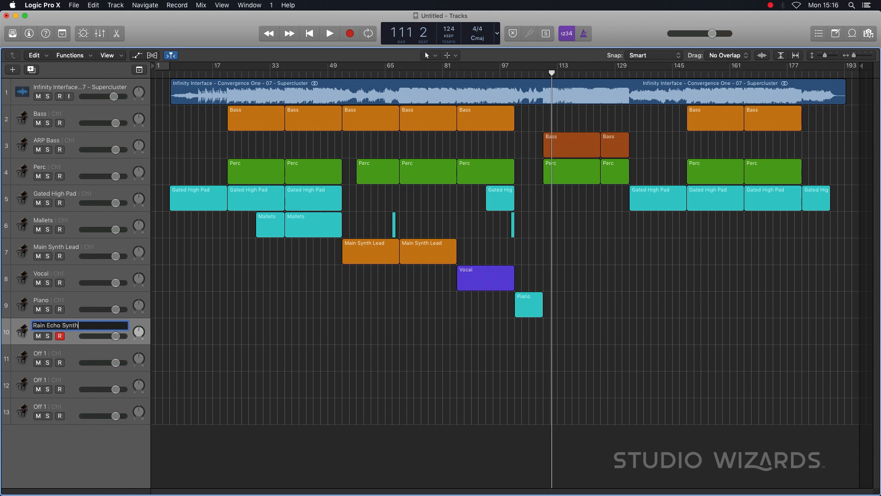
pyautogui.press('Return')
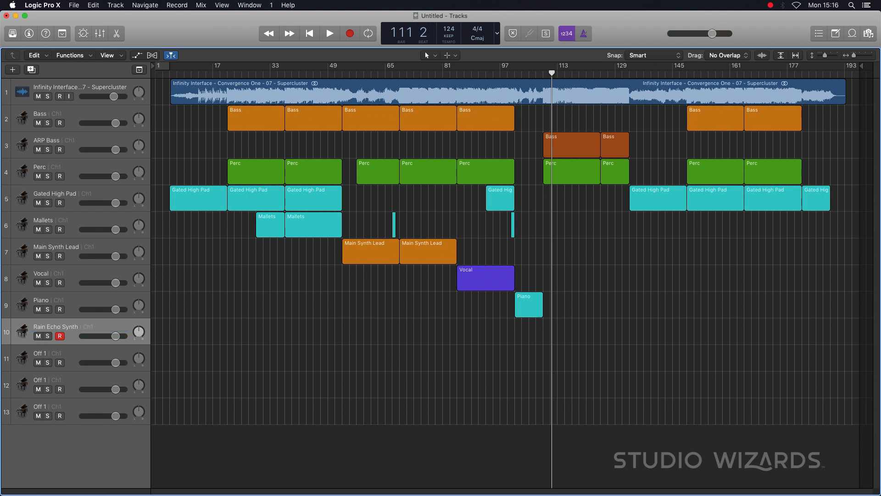
pyautogui.moveTo(595, 166); pyautogui.dragTo(595, 327)
pyautogui.press('space')
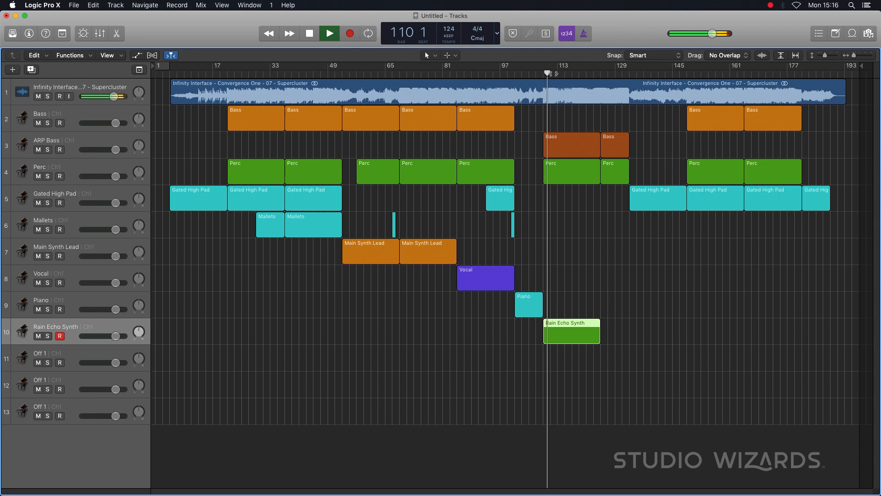
# - Listen at several points between bars 118 and 125, and shorten the Rain Echo Synth region to end at bar 121
pyautogui.click(576, 75)
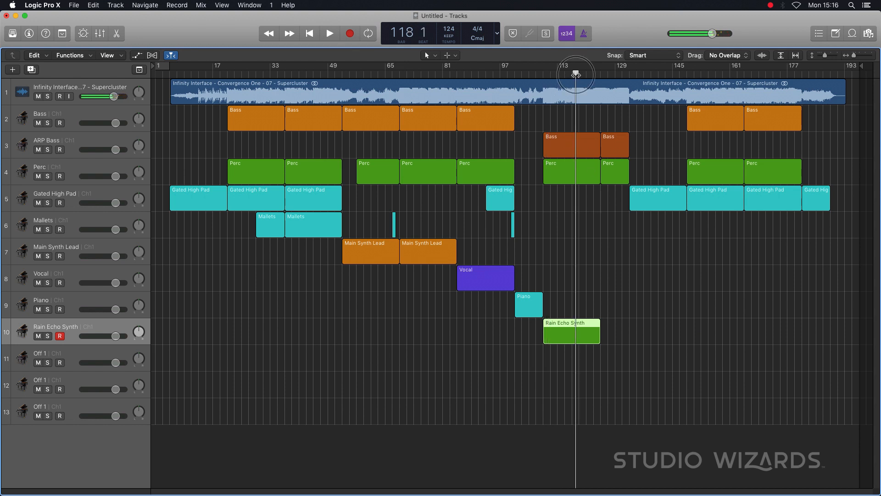
pyautogui.press('space')
pyautogui.click(601, 73)
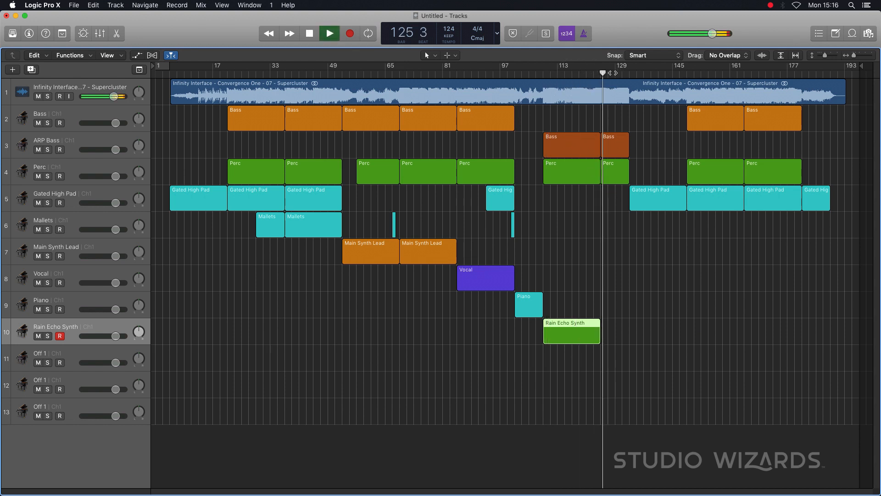
pyautogui.press('space')
pyautogui.click(593, 74)
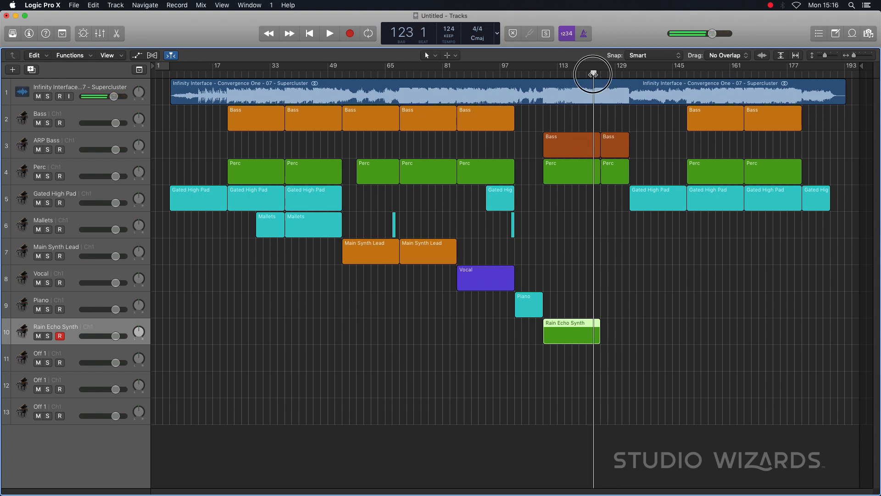
pyautogui.press('space')
pyautogui.click(583, 74)
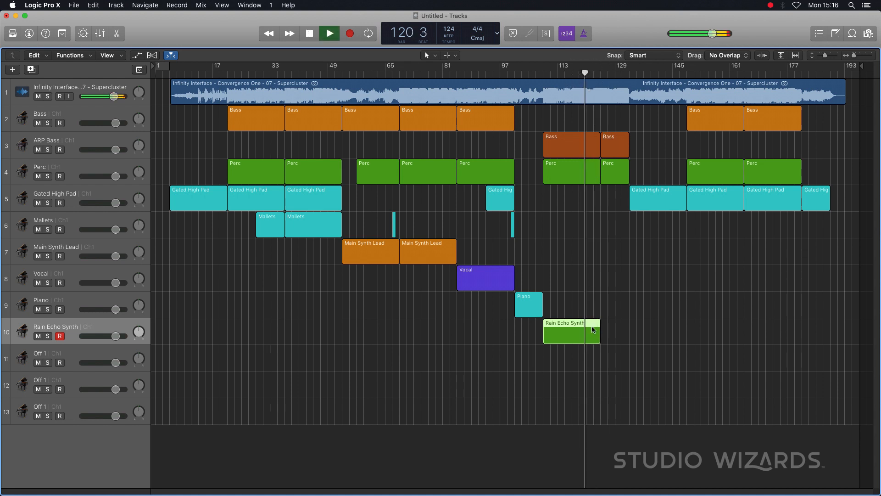
pyautogui.moveTo(599, 338); pyautogui.dragTo(586, 344)
pyautogui.press('space')
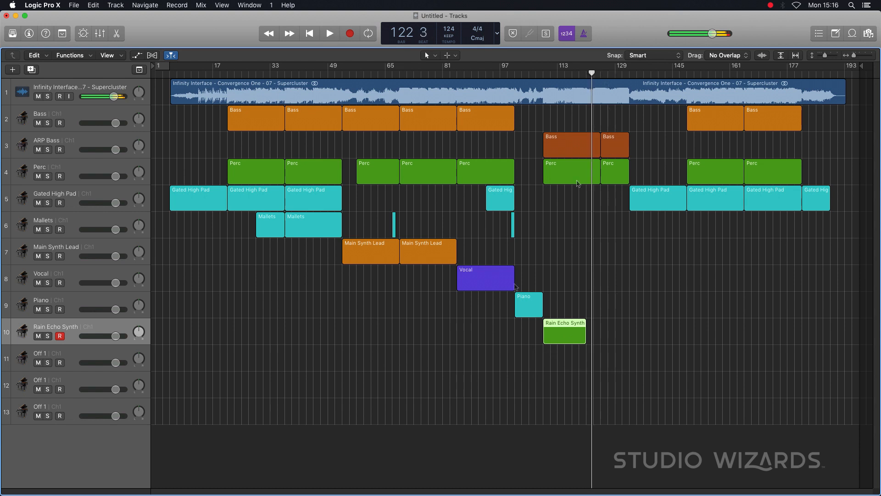
# - Name track 11 Rising Synth, copy the Perc region at bar 109 onto it, and play the section around bar 117
pyautogui.doubleClick(46, 354)
pyautogui.write('Rising Synth')
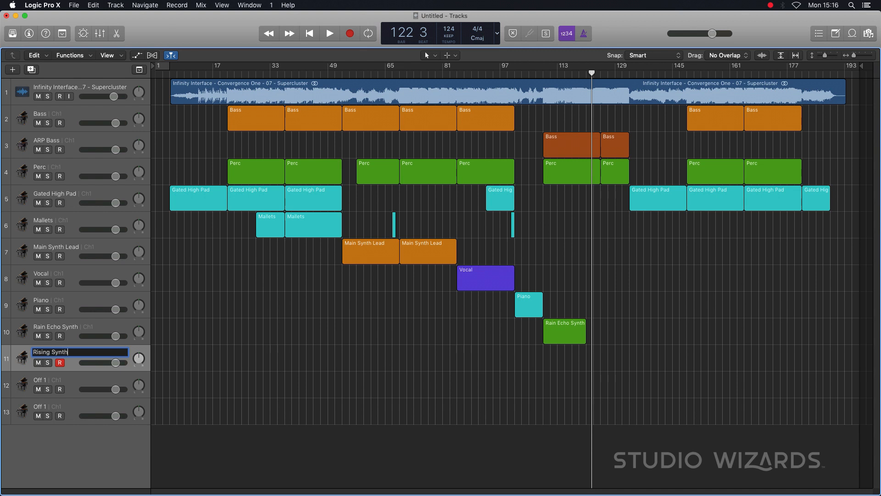
pyautogui.press('Return')
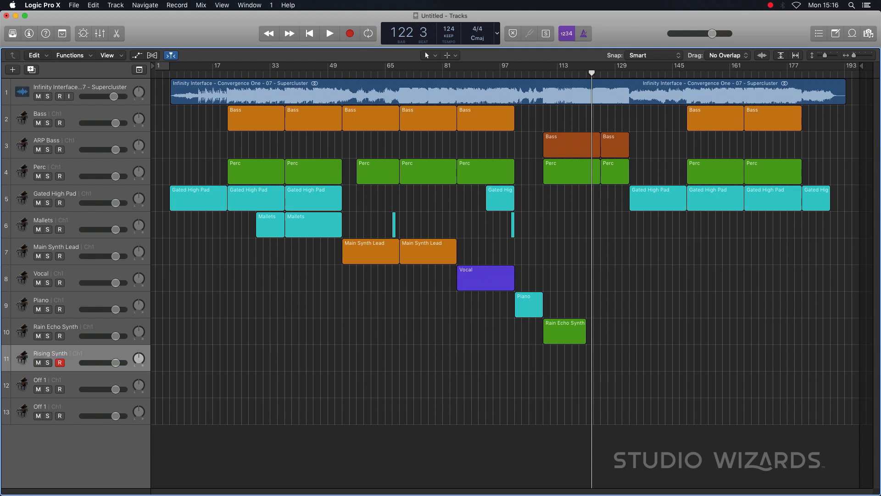
pyautogui.moveTo(568, 175); pyautogui.dragTo(566, 357)
pyautogui.press('space')
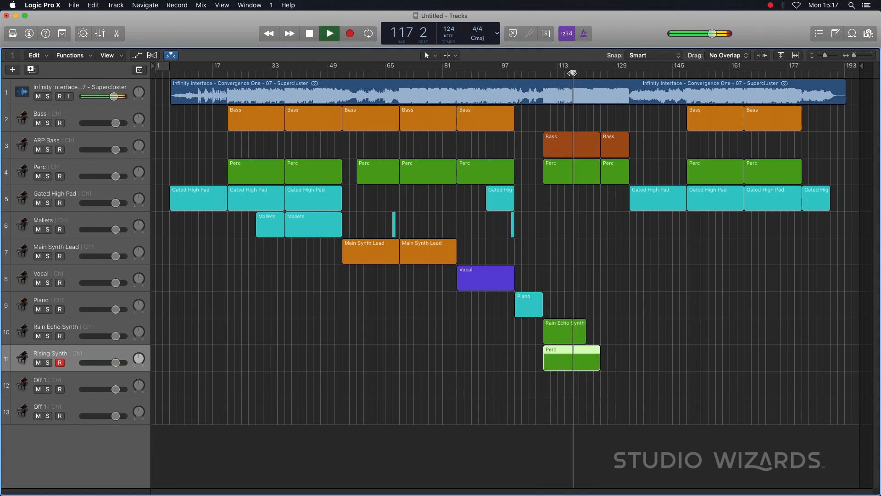
# - Name the copied region Rising Synth and resize it to span bars 117 to 133, listening up to bar 133
pyautogui.press('space')
pyautogui.moveTo(545, 366); pyautogui.dragTo(573, 363)
pyautogui.click(606, 72)
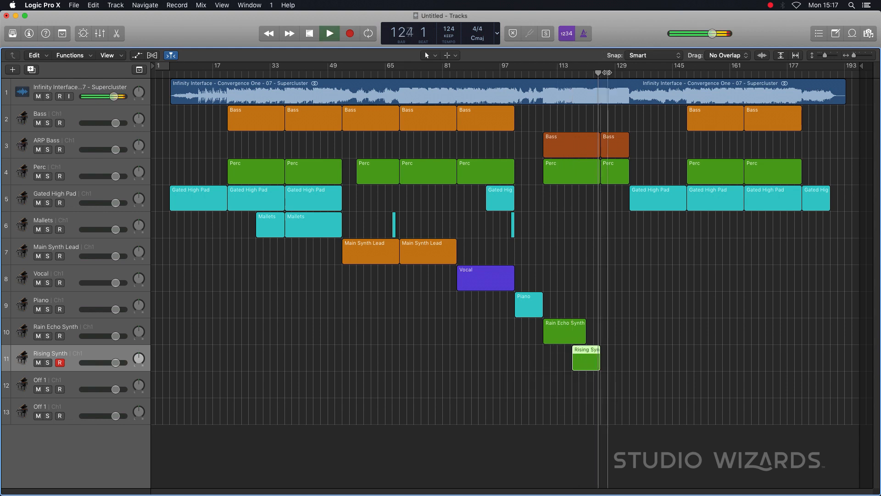
pyautogui.click(618, 72)
pyautogui.click(628, 72)
pyautogui.press('space')
pyautogui.click(607, 381)
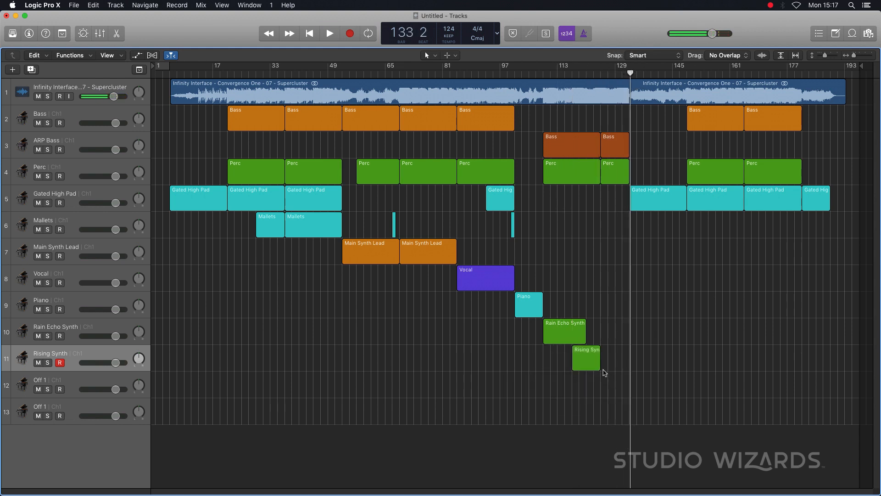
pyautogui.moveTo(598, 369); pyautogui.dragTo(629, 368)
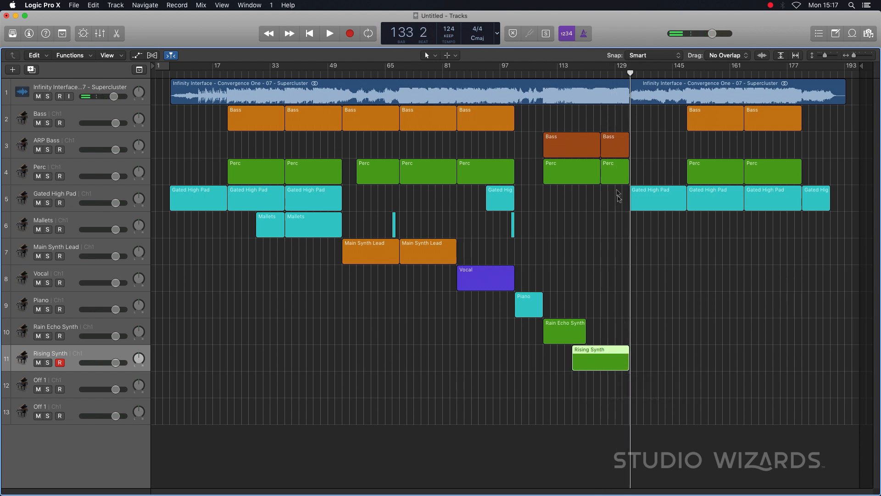
# - Listen again from bar 109, lengthen the Rain Echo Synth region to bar 125, and add an 8-bar copy ending at bar 133
pyautogui.click(545, 73)
pyautogui.press('space')
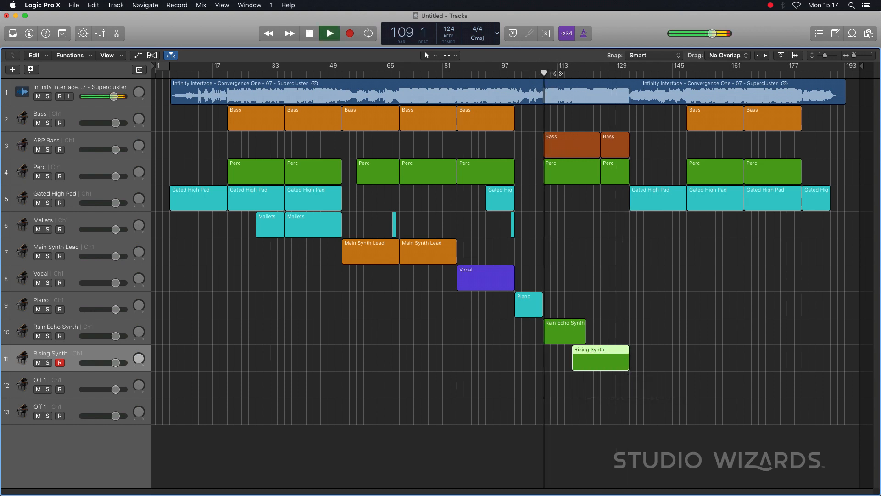
pyautogui.click(619, 73)
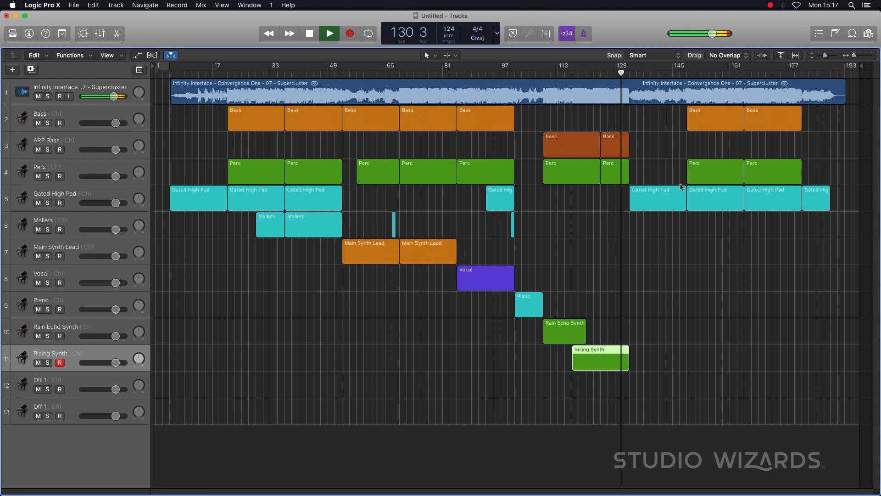
pyautogui.press('space')
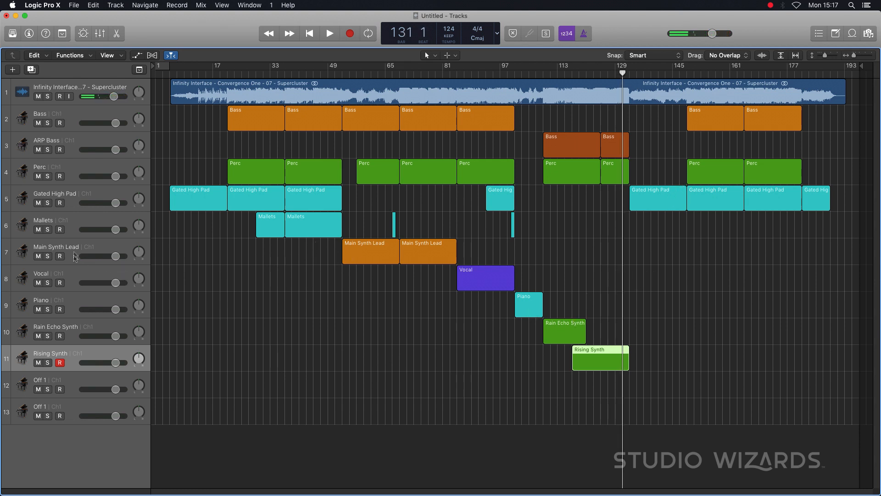
pyautogui.click(365, 76)
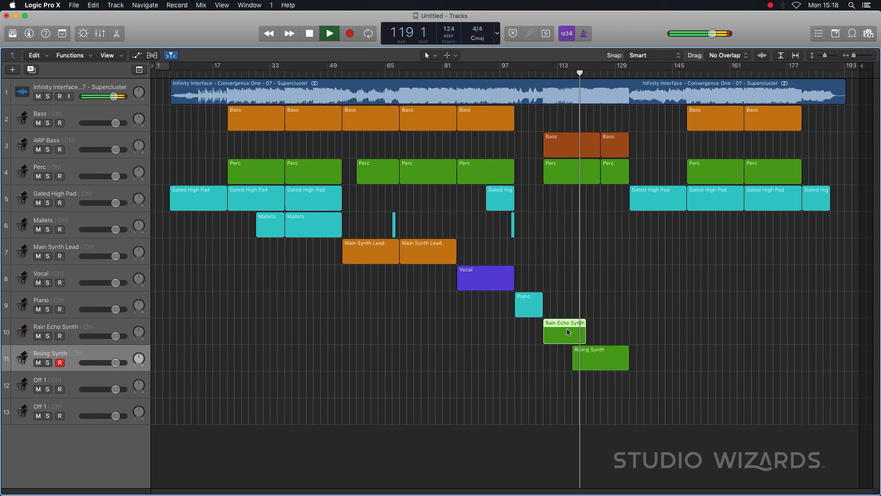
pyautogui.press('space')
pyautogui.moveTo(585, 339); pyautogui.dragTo(629, 340)
pyautogui.click(627, 341)
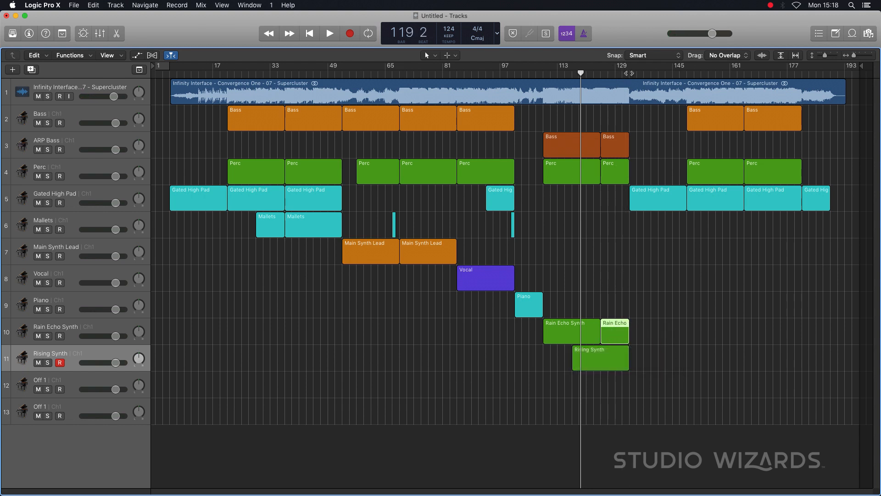
# - Listen past bar 133 and place Main Synth Lead copies: 8 bars at bar 141 and 16 bars each at bars 149 and 165
pyautogui.doubleClick(629, 72)
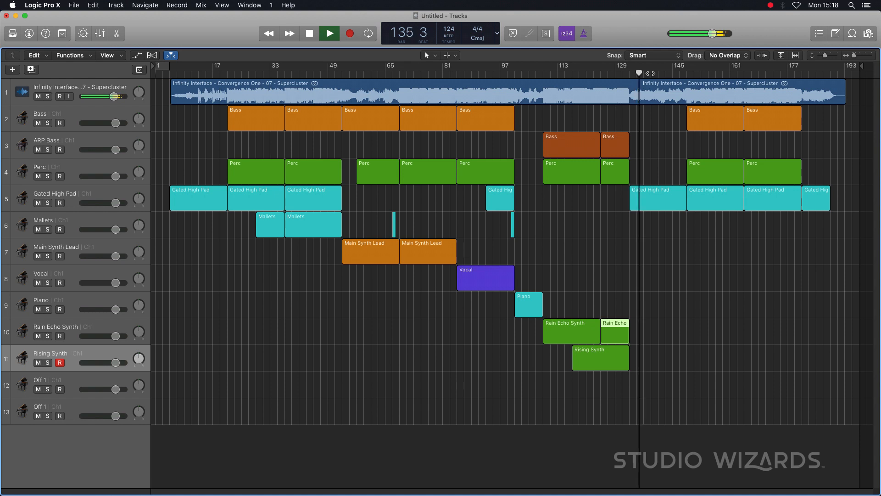
pyautogui.press('space')
pyautogui.click(652, 200)
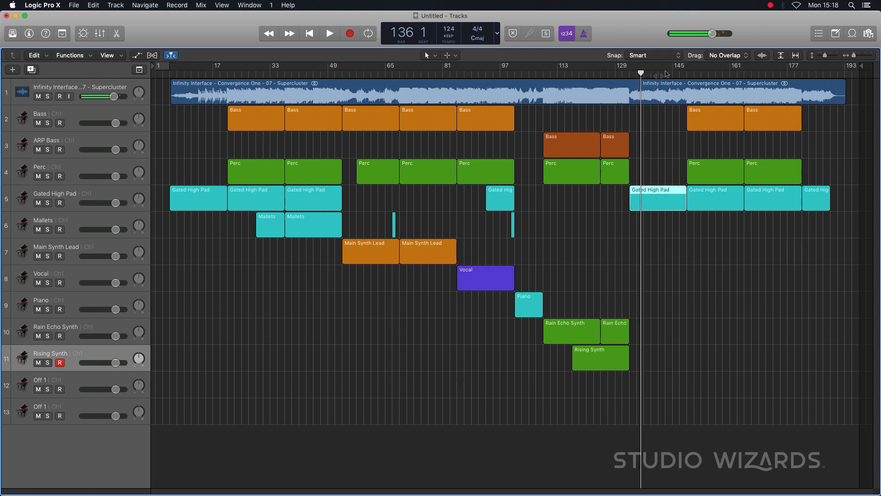
pyautogui.click(662, 73)
pyautogui.click(363, 73)
pyautogui.press('space')
pyautogui.press('space')
pyautogui.moveTo(380, 255); pyautogui.dragTo(690, 246)
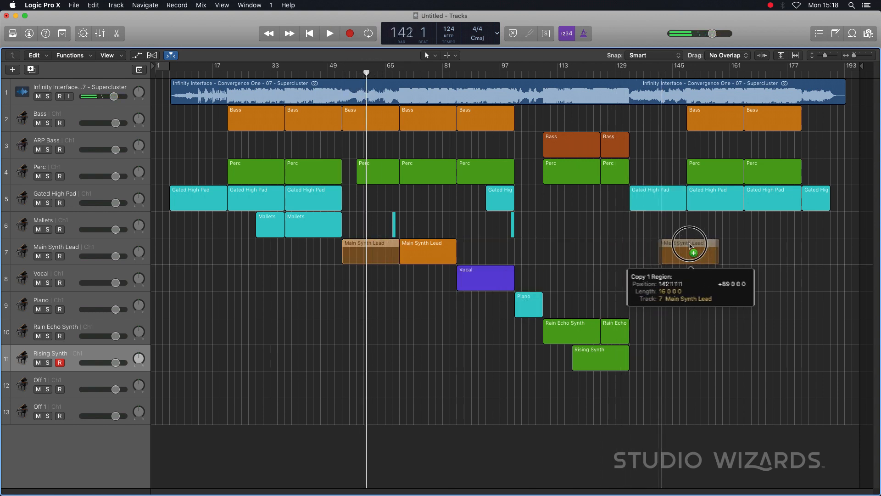
pyautogui.moveTo(690, 246); pyautogui.dragTo(690, 246)
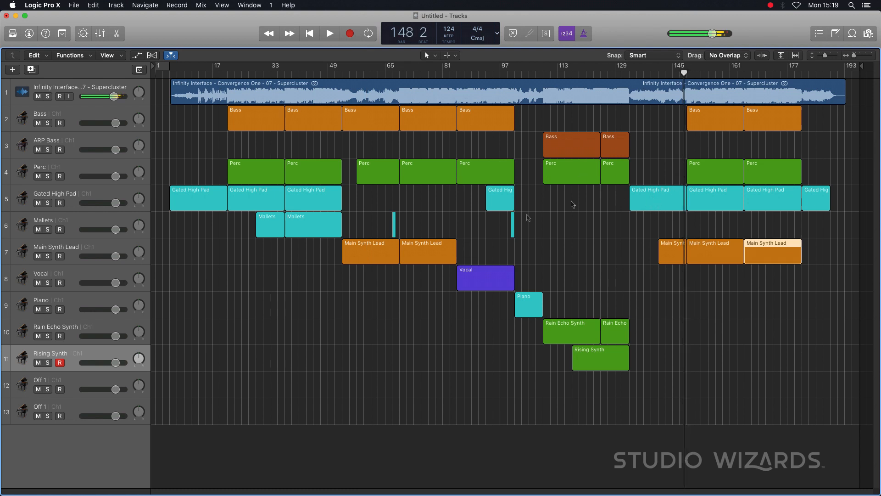
# - Copy the one-bar Mallets region to bars 148 and 167, listening around bar 168 to locate the second spot
pyautogui.moveTo(513, 223); pyautogui.dragTo(685, 222)
pyautogui.click(777, 74)
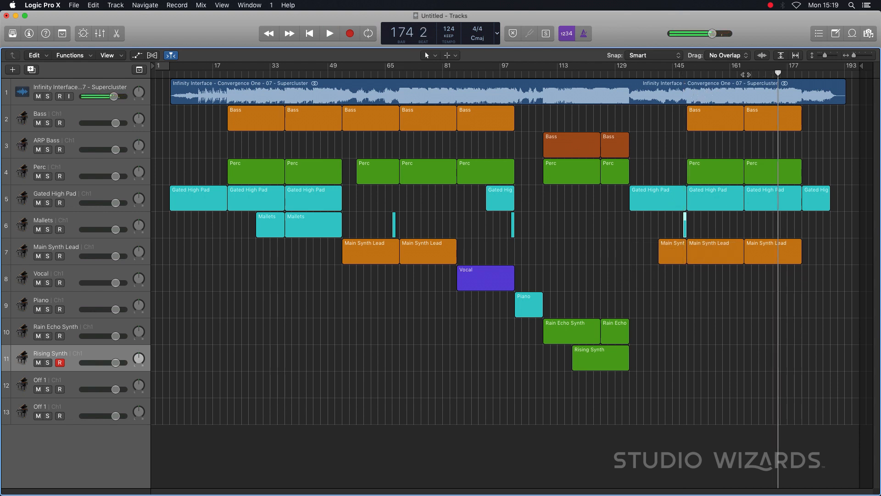
pyautogui.click(746, 74)
pyautogui.click(755, 74)
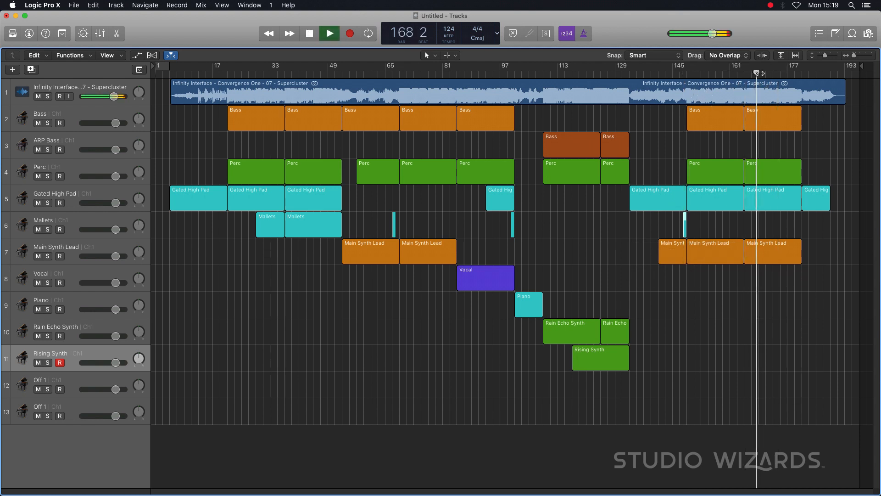
pyautogui.press('space')
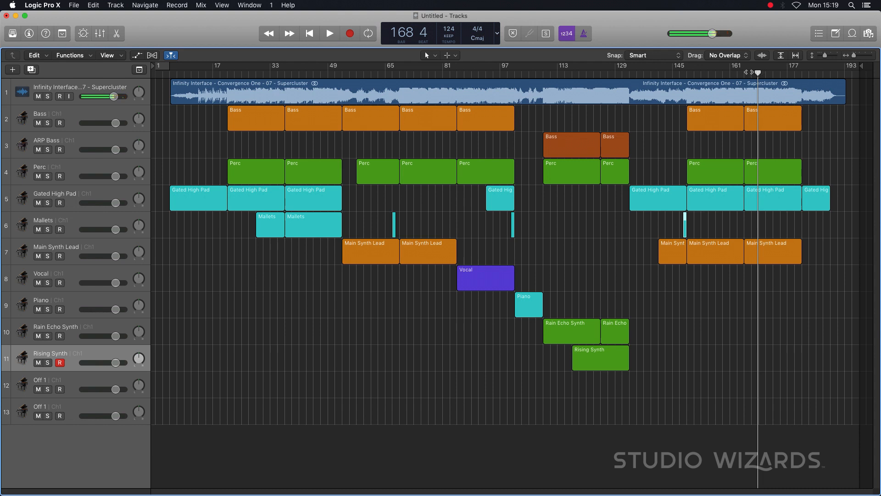
pyautogui.click(752, 73)
pyautogui.press('space')
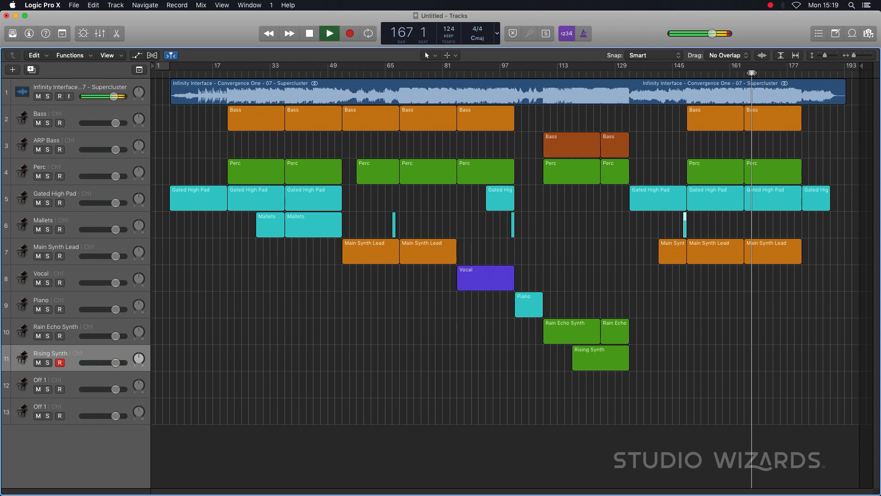
pyautogui.click(686, 227)
pyautogui.moveTo(686, 226); pyautogui.dragTo(754, 225)
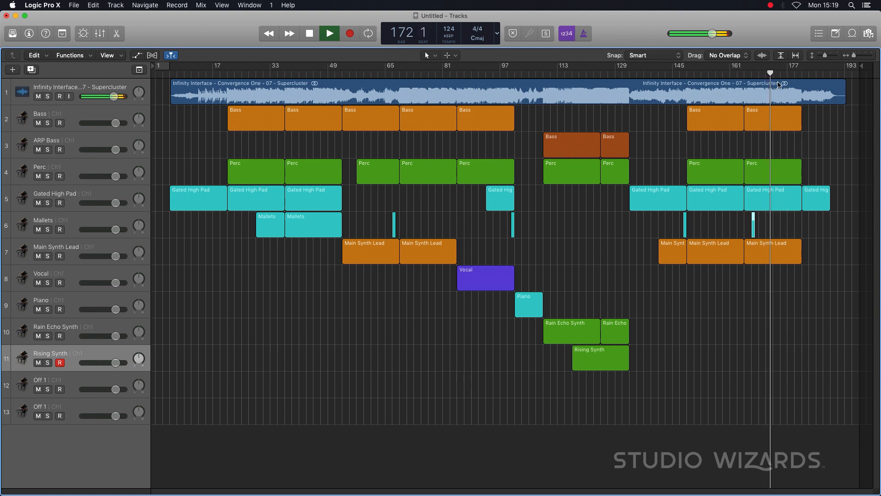
# - Stop at bar 173 and copy the 16-bar Vocal region to that bar on the Vocal track
pyautogui.press('space')
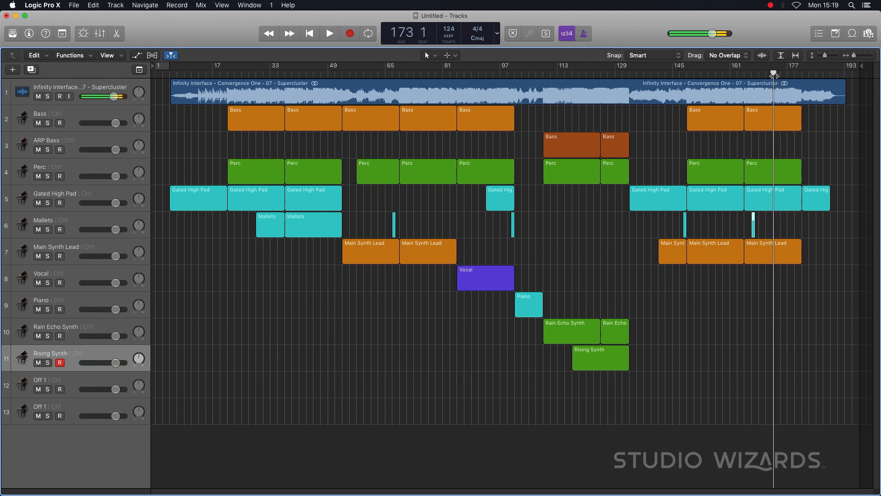
pyautogui.moveTo(473, 275); pyautogui.dragTo(790, 271)
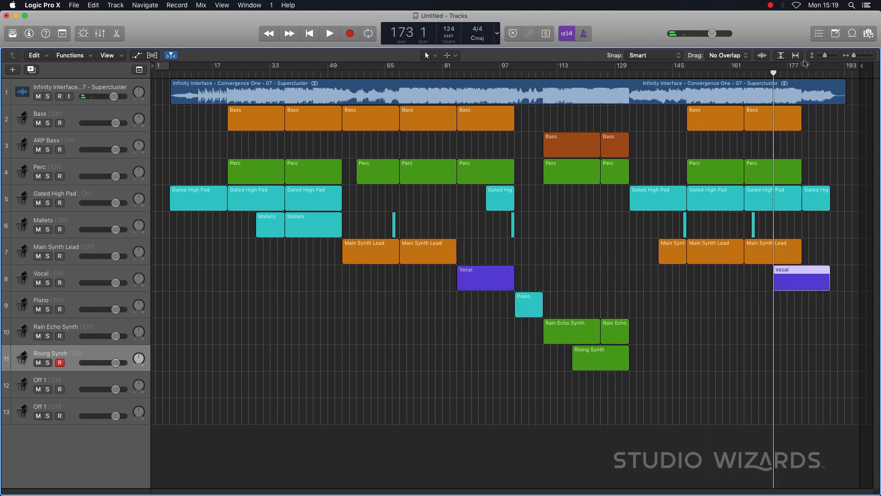
pyautogui.press('space')
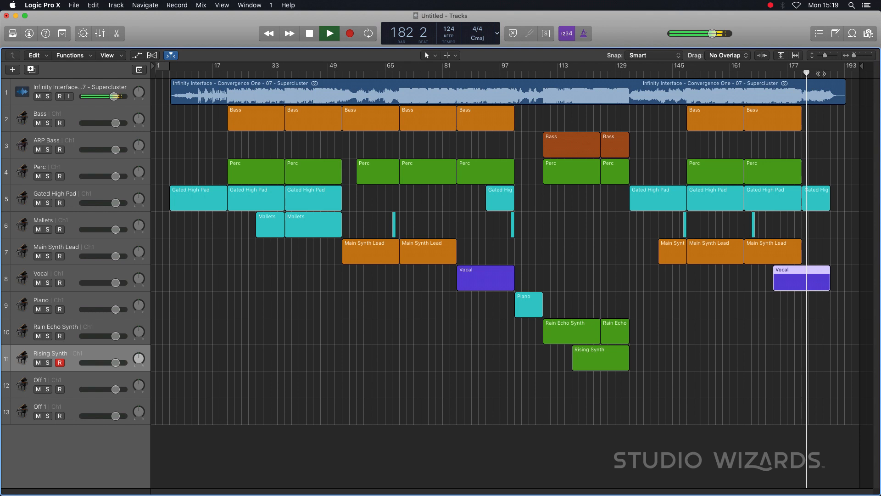
# - Listen from bar 185 and trim the last Vocal region to end at bar 187
pyautogui.click(828, 73)
pyautogui.press('space')
pyautogui.click(817, 73)
pyautogui.press('space')
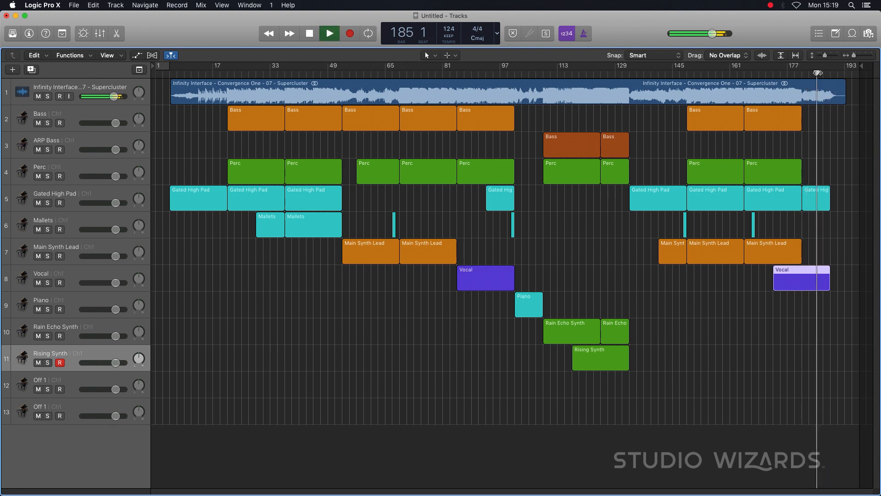
pyautogui.click(833, 288)
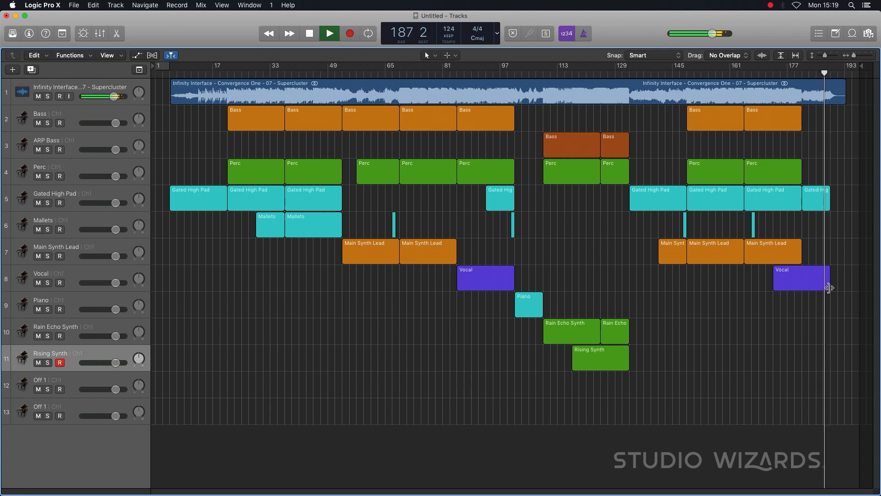
pyautogui.moveTo(829, 288); pyautogui.dragTo(823, 288)
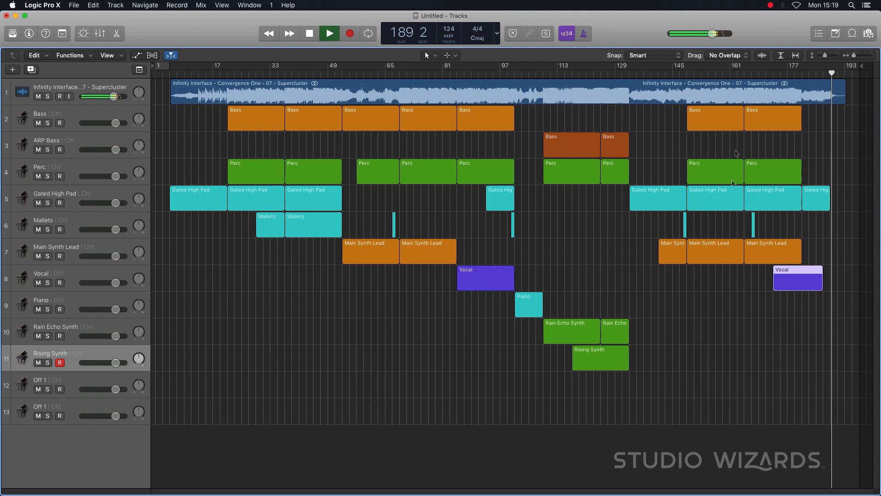
pyautogui.press('space')
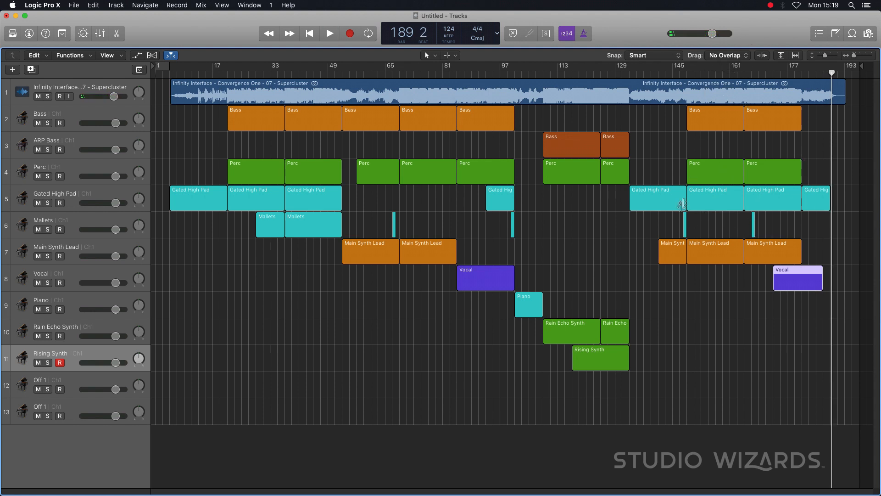
# - Listen from bar 149, copy the one-bar Mallets region to bars 156 and 164, and shift the one after bar 165 to bar 168
pyautogui.click(691, 74)
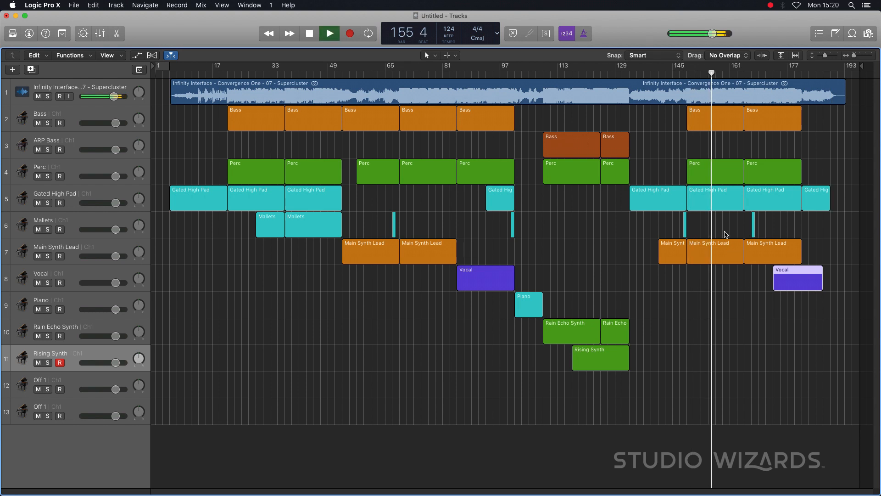
pyautogui.press('space')
pyautogui.moveTo(685, 226); pyautogui.dragTo(715, 220)
pyautogui.press('space')
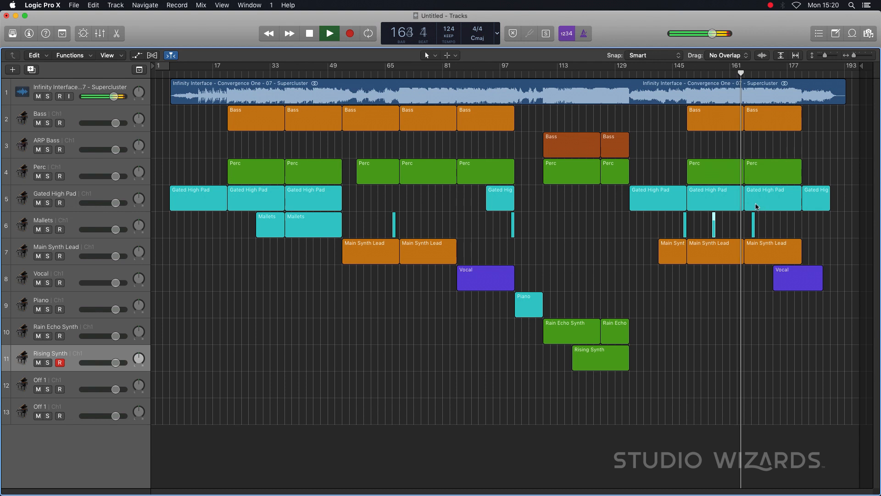
pyautogui.press('space')
pyautogui.moveTo(714, 223); pyautogui.dragTo(748, 222)
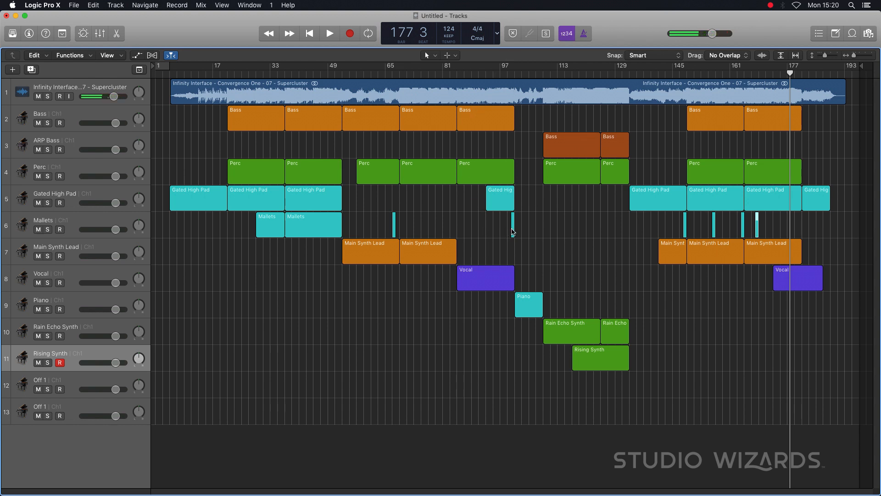
# - Listen from bar 85 and place copies of the one-bar Mallets region at bars 88 and 92
pyautogui.click(457, 69)
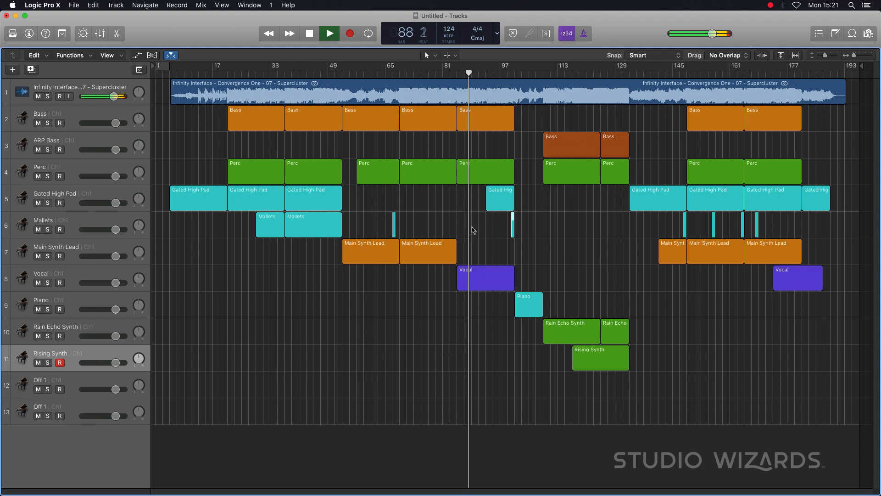
pyautogui.moveTo(513, 223); pyautogui.dragTo(470, 222)
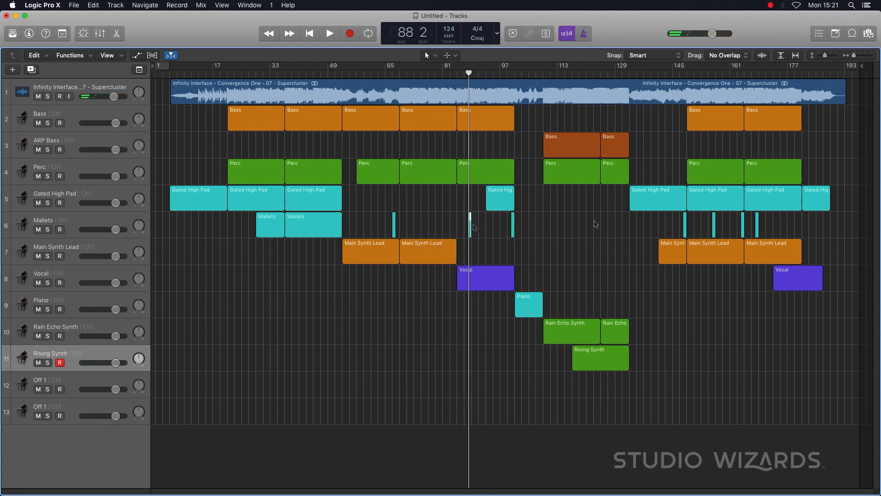
pyautogui.press('space')
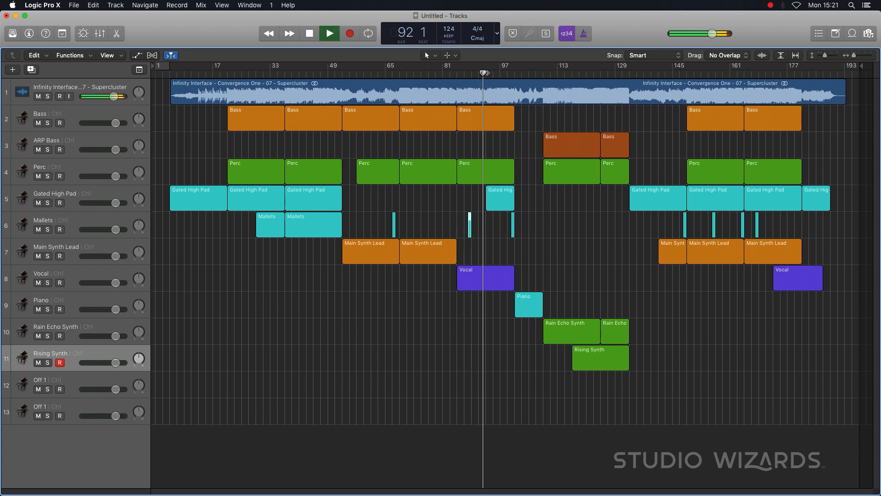
pyautogui.moveTo(470, 225); pyautogui.dragTo(483, 224)
# - Split the Mallets track by moving its one-bar regions to a new track named Mallets below, and rename the original track Big Echos
pyautogui.click(300, 256)
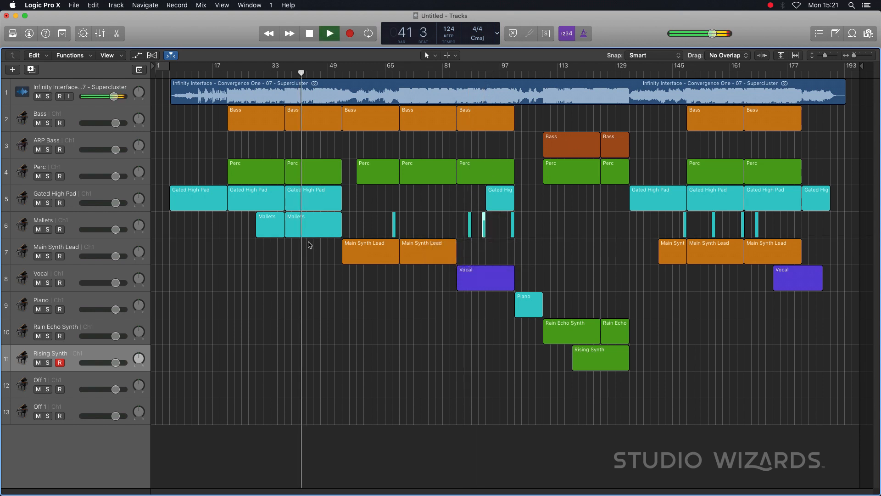
pyautogui.press('space')
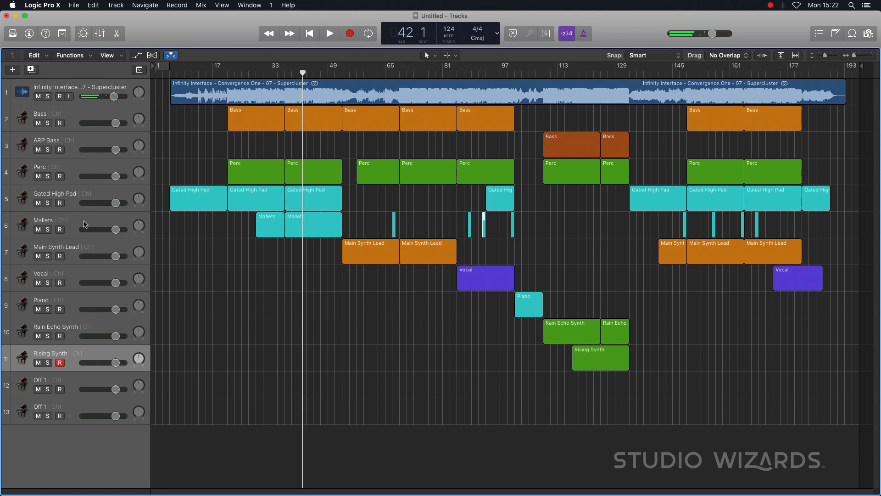
pyautogui.click(84, 223)
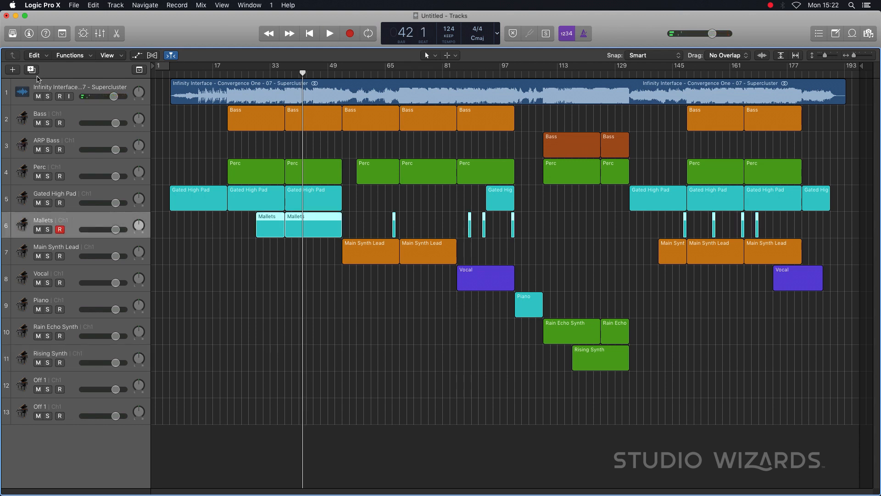
pyautogui.click(31, 69)
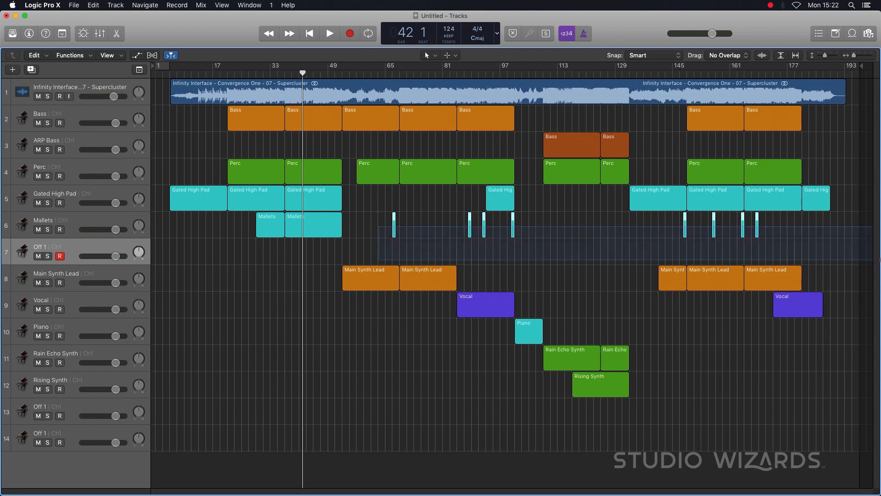
pyautogui.moveTo(686, 228); pyautogui.dragTo(685, 255)
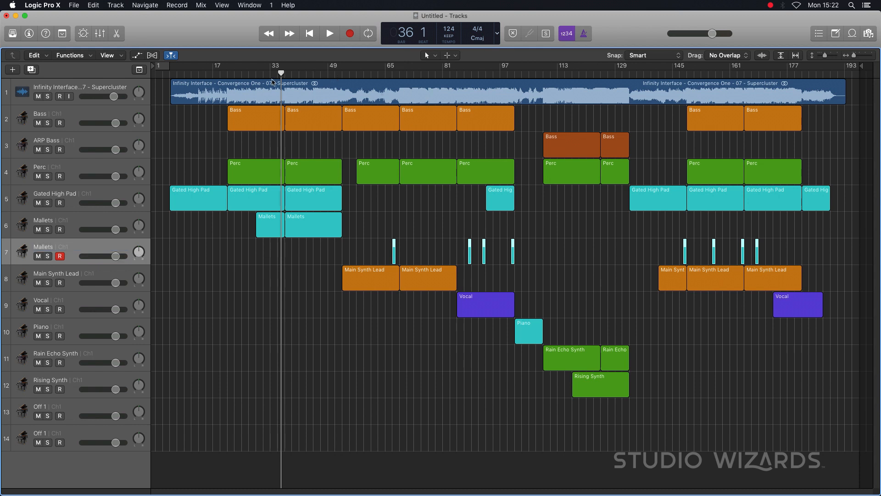
pyautogui.click(49, 222)
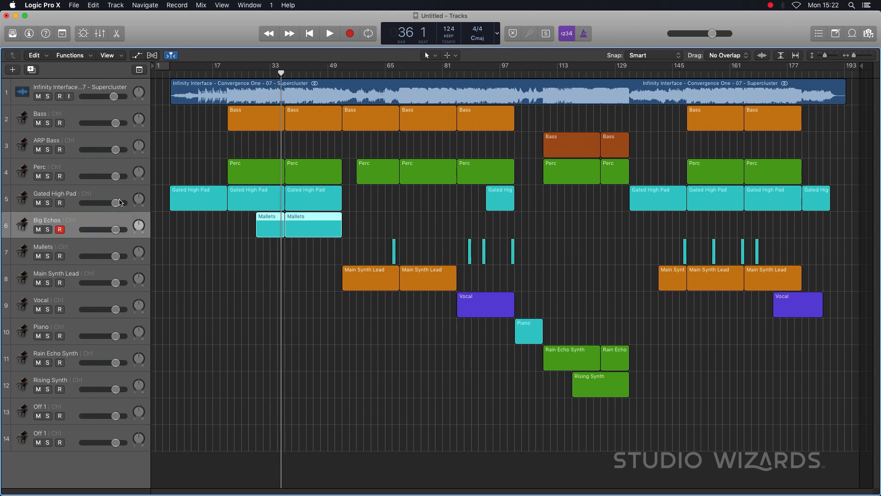
# - Listen from bar 37 and copy a one-bar Mallets region to bar 41 on the Mallets track
pyautogui.moveTo(281, 73); pyautogui.dragTo(284, 73)
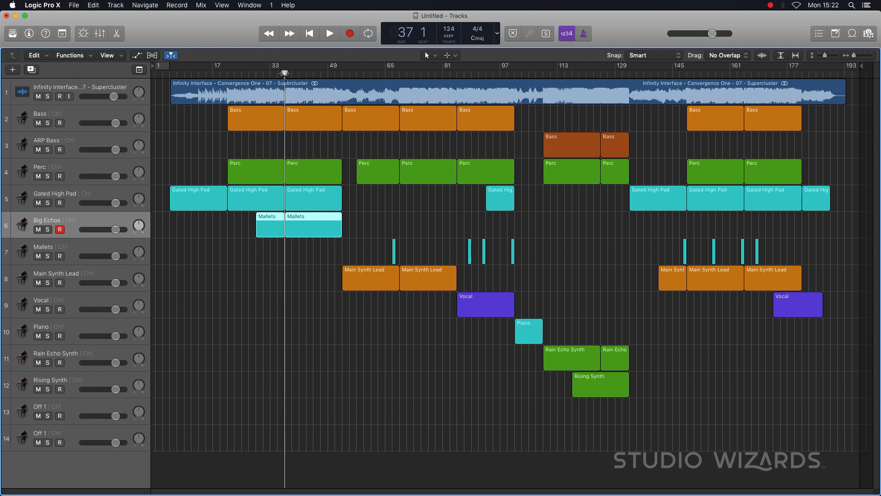
pyautogui.press('space')
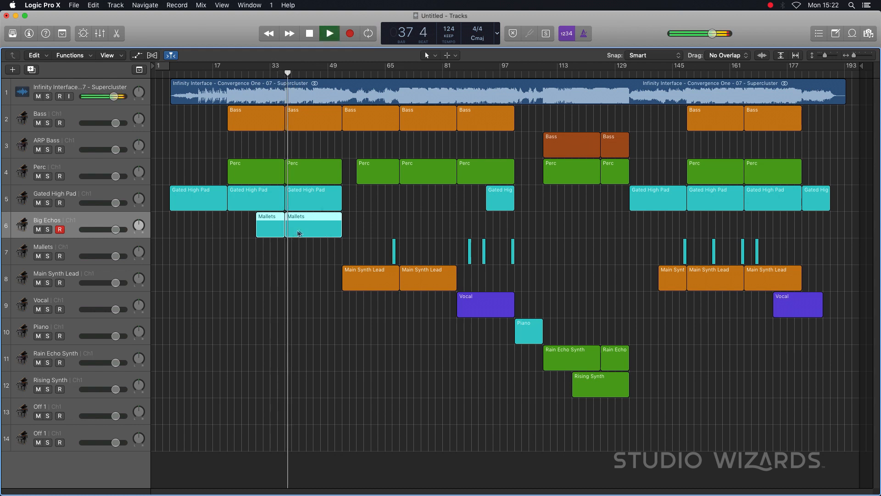
pyautogui.press('space')
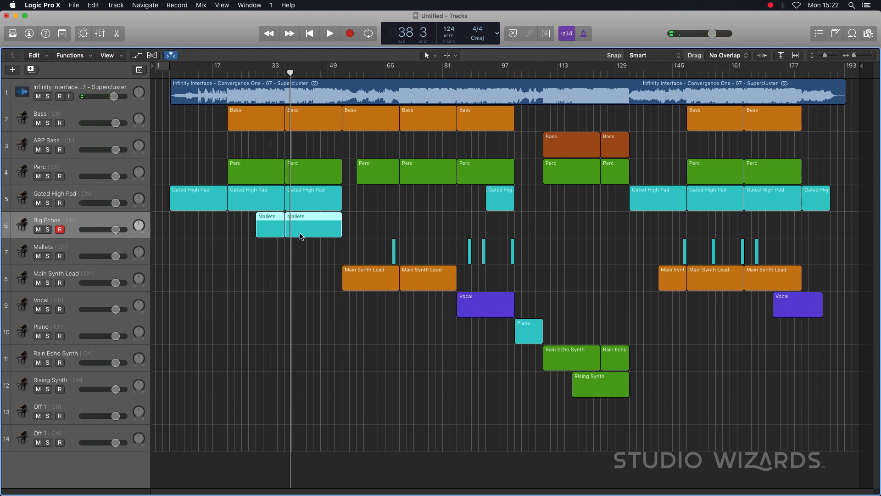
pyautogui.press('space')
pyautogui.click(290, 248)
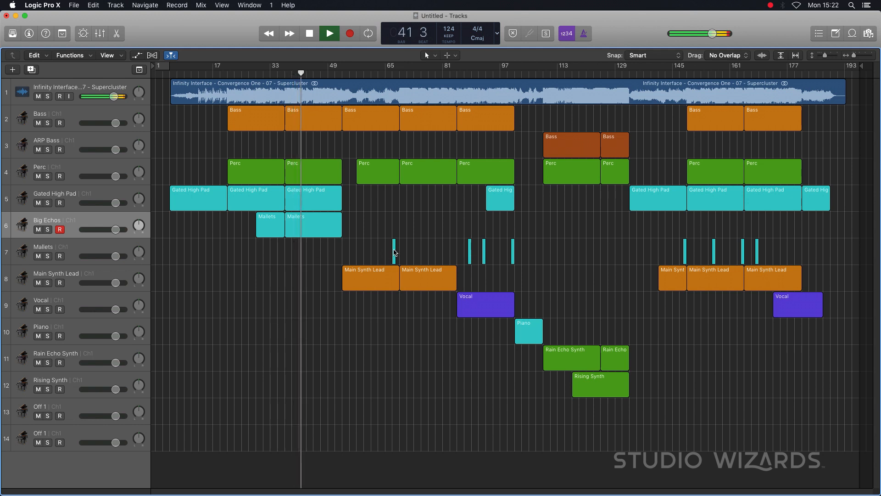
pyautogui.moveTo(395, 252); pyautogui.dragTo(301, 257)
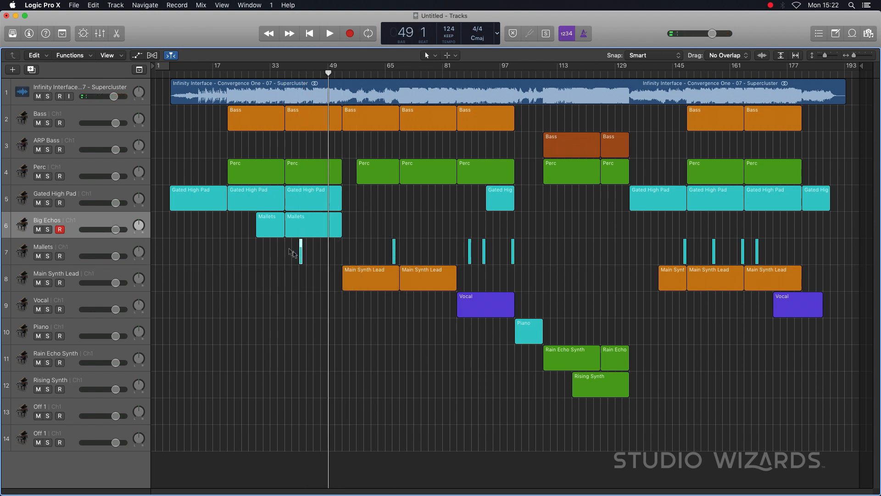
# - Add a track below Big Echos, then name the two Big Echos regions after their track and color them yellow
pyautogui.click(31, 69)
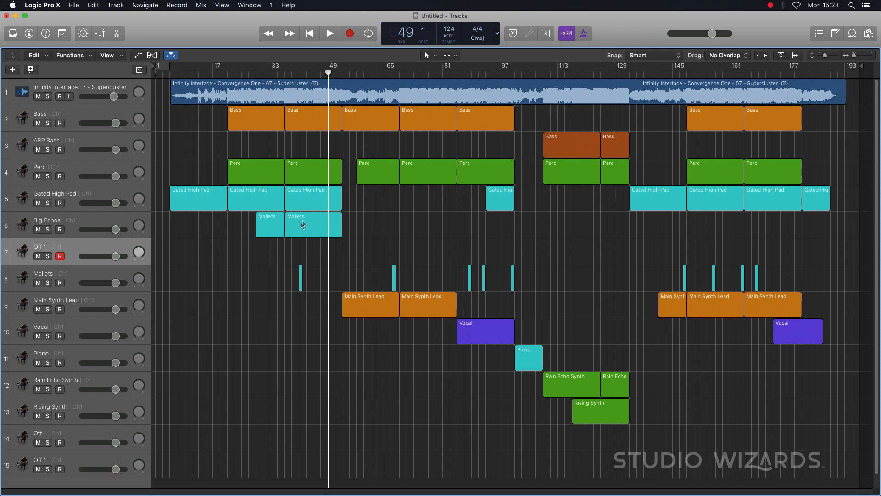
pyautogui.moveTo(317, 245); pyautogui.dragTo(276, 225)
pyautogui.hotkey('alt', 'shift', 'n')
pyautogui.hotkey('alt', 'c')
pyautogui.click(524, 408)
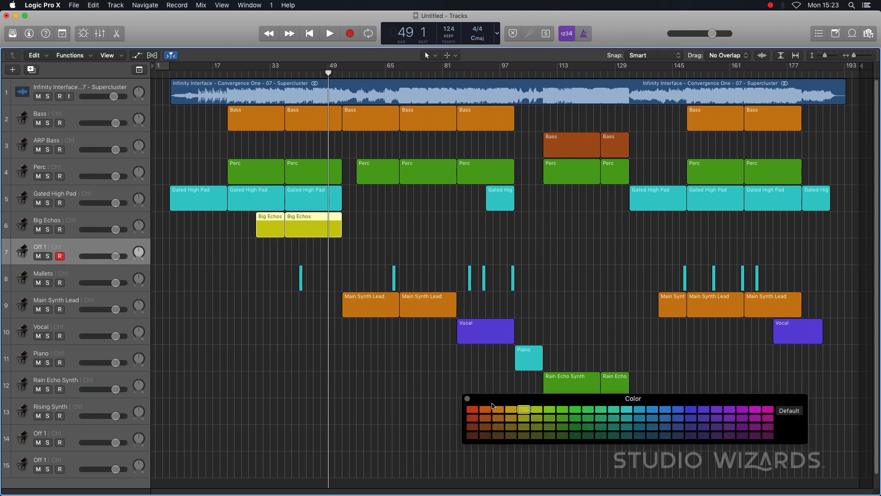
pyautogui.click(467, 399)
pyautogui.click(399, 237)
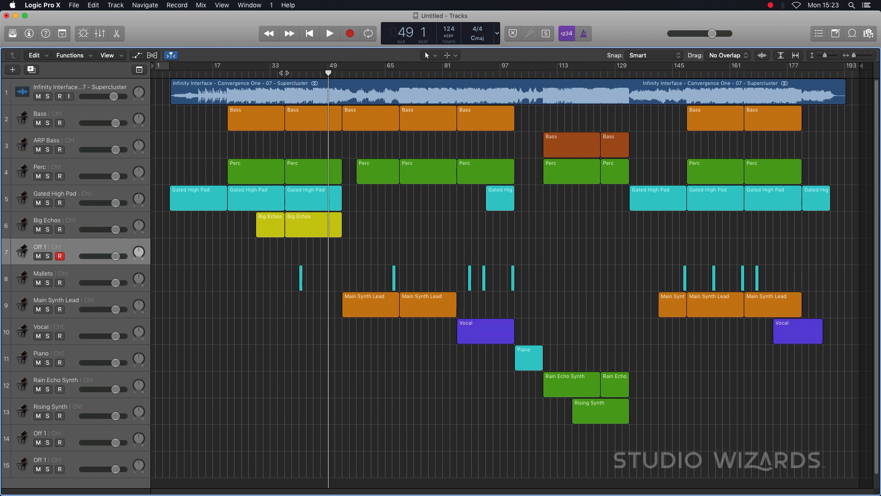
# - Listen from bar 37, trim the second Big Echos region to bars 38 through 40, and name the new track Echo 2
pyautogui.press('space')
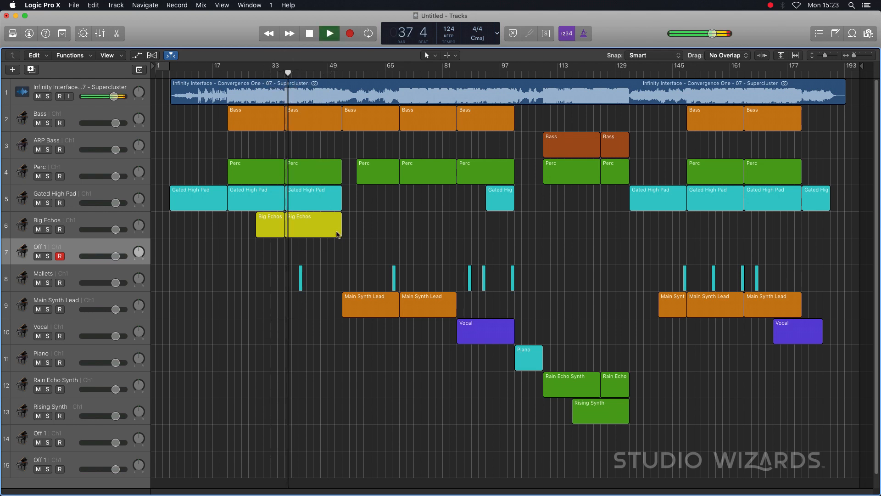
pyautogui.moveTo(318, 225); pyautogui.dragTo(342, 237)
pyautogui.moveTo(301, 242); pyautogui.dragTo(295, 235)
pyautogui.press('space')
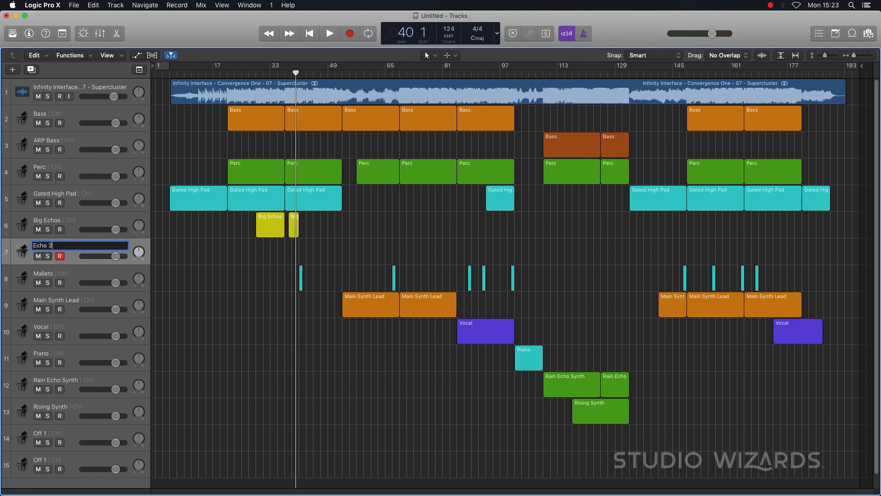
# - Listen from bar 37 and move the short Big Echos region to start at bar 37 beat 3
pyautogui.scroll(8, 290, 225)
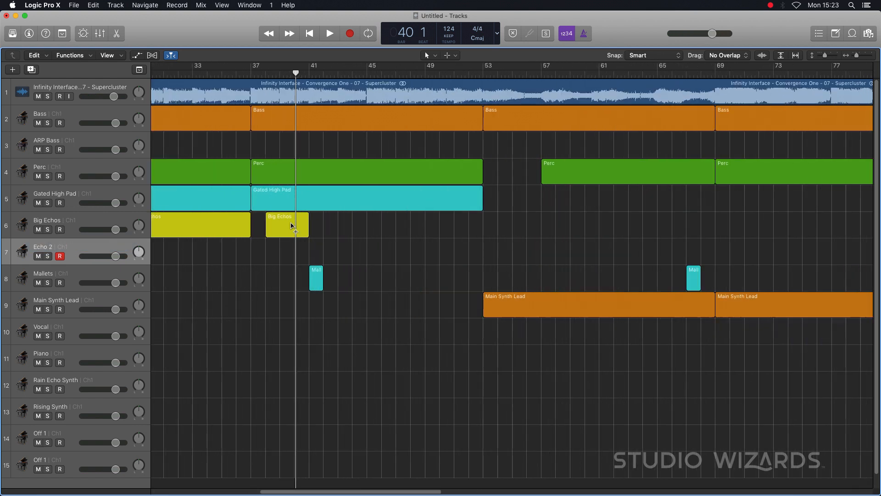
pyautogui.press('space')
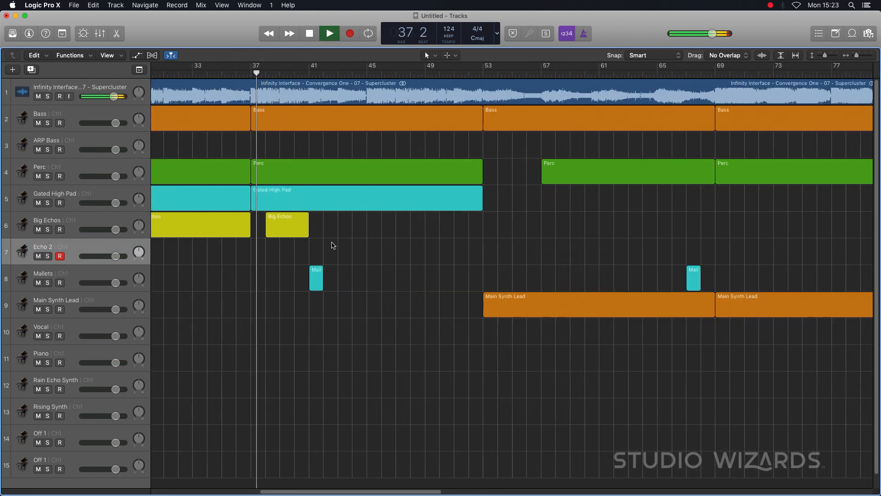
pyautogui.press('space')
pyautogui.moveTo(282, 225); pyautogui.dragTo(274, 224)
# - Listen for the next echo and copy the short Big Echos region to the Echo 2 track at bar 39 beat 3
pyautogui.press('space')
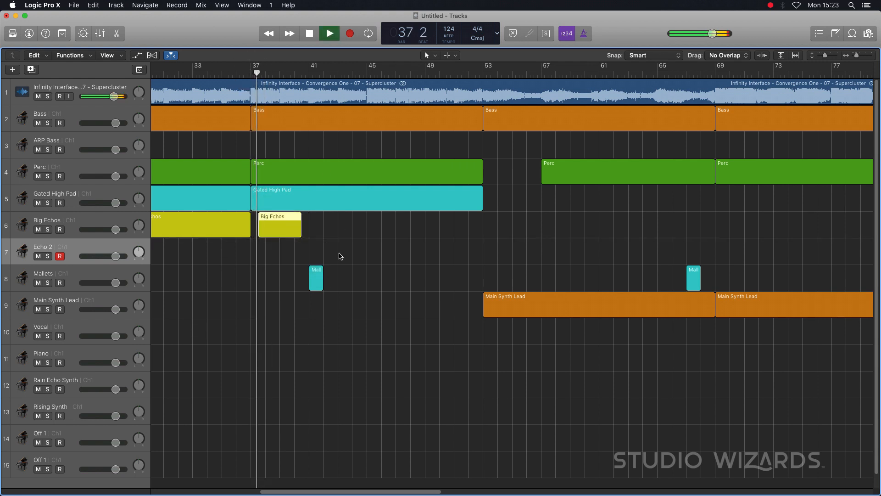
pyautogui.click(306, 243)
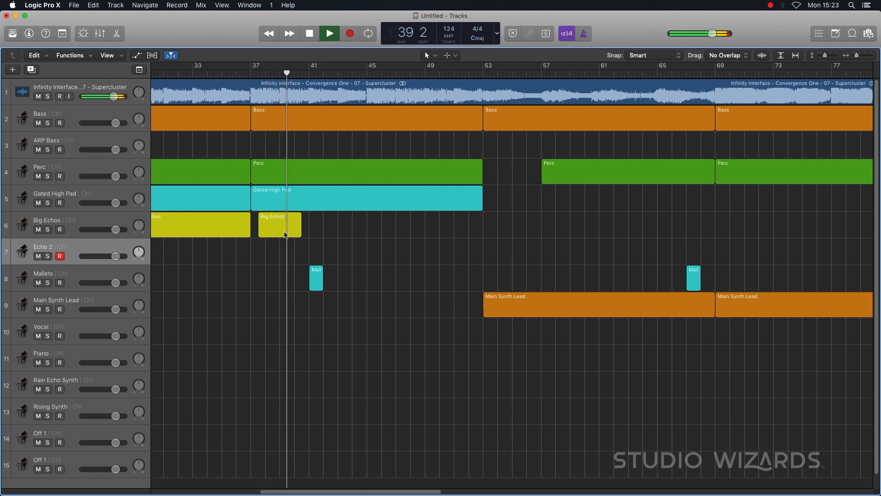
pyautogui.press('space')
pyautogui.moveTo(282, 230); pyautogui.dragTo(301, 250)
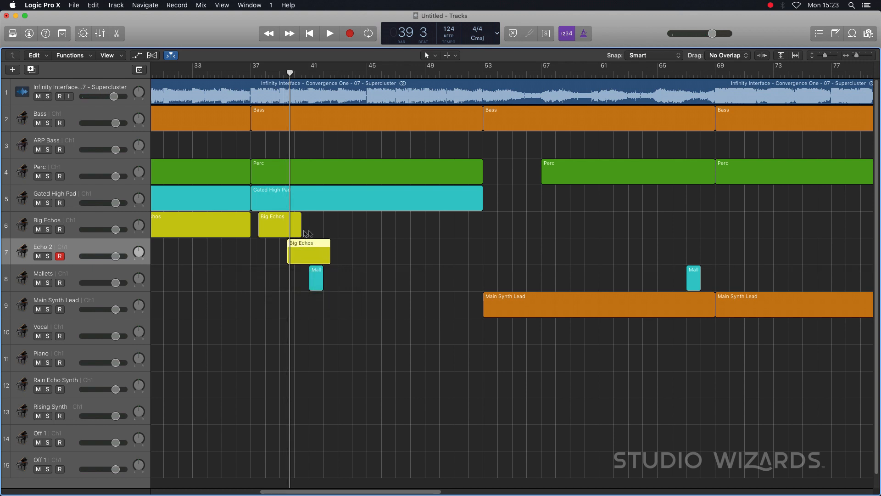
# - Listen across bar 39 and trim the short Big Echos region and its Echo 2 track copy to two bars each
pyautogui.click(278, 73)
pyautogui.press('space')
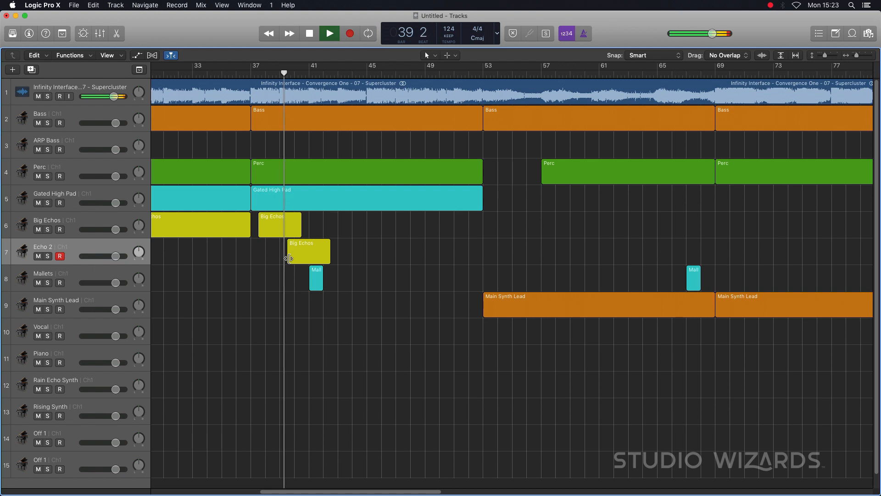
pyautogui.click(302, 234)
pyautogui.moveTo(302, 234); pyautogui.dragTo(287, 235)
pyautogui.moveTo(327, 262); pyautogui.dragTo(313, 265)
pyautogui.press('space')
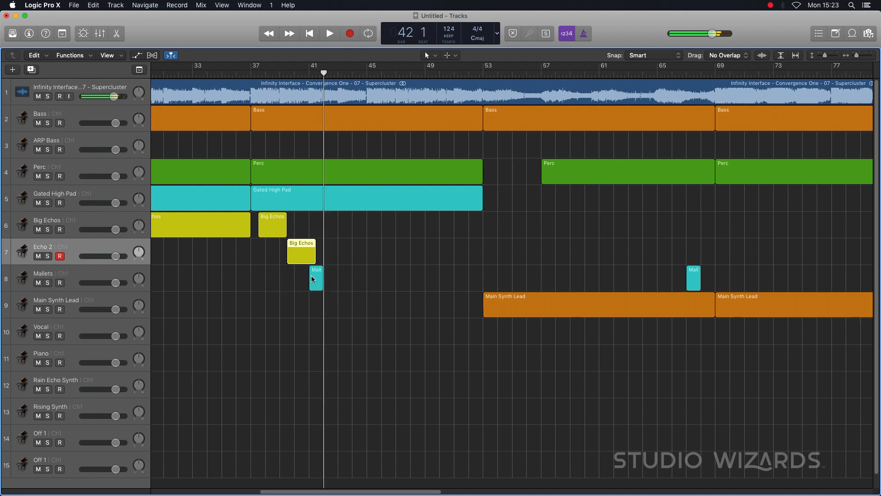
# - Listen from bar 40 and move the first one-bar Mallets region to start at bar 41 beat 3
pyautogui.click(295, 73)
pyautogui.press('space')
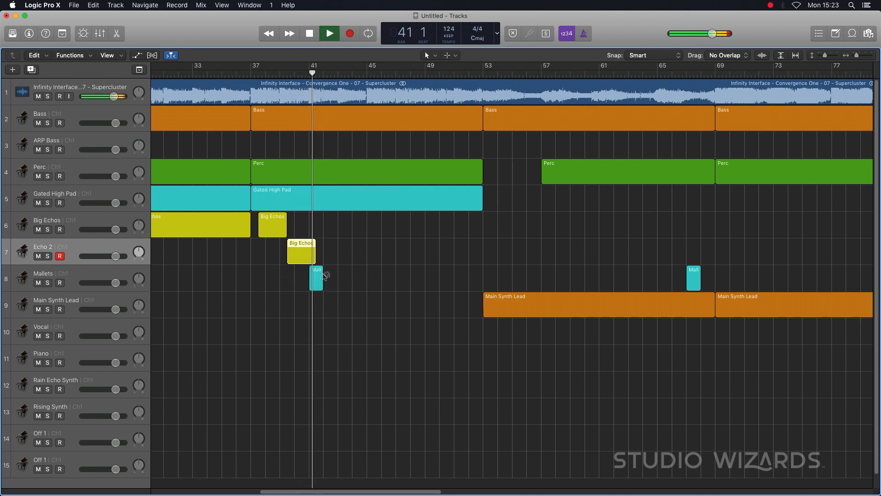
pyautogui.press('space')
pyautogui.moveTo(315, 277); pyautogui.dragTo(327, 281)
# - Copy the two short echo regions and the following Mallets region eight bars along, starting at bar 45 beat 3, and check by listening
pyautogui.click(312, 72)
pyautogui.press('space')
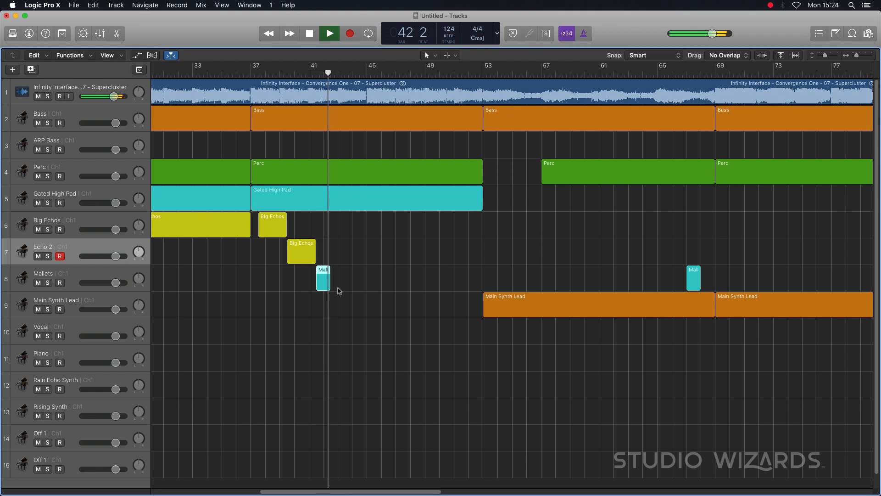
pyautogui.press('space')
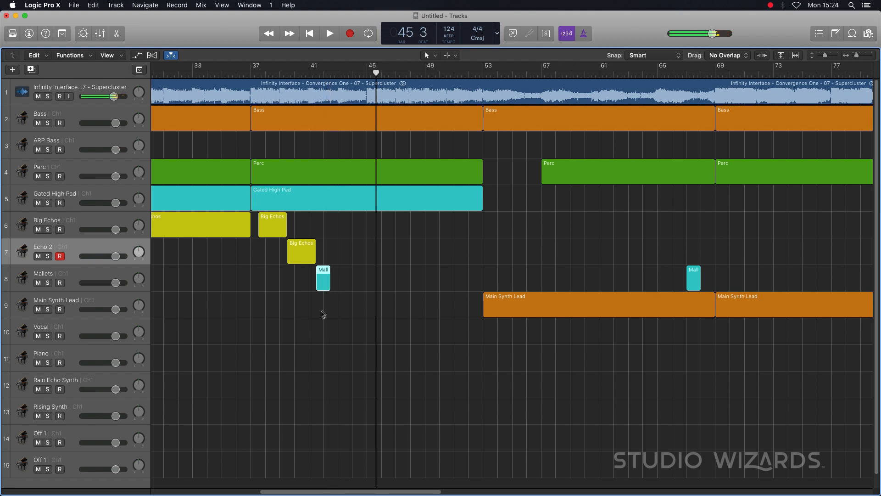
pyautogui.moveTo(327, 307); pyautogui.dragTo(386, 230)
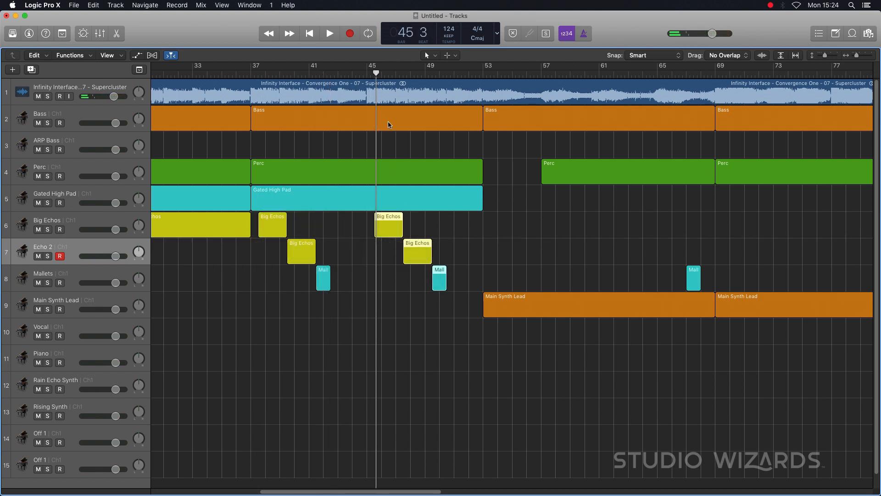
pyautogui.press('space')
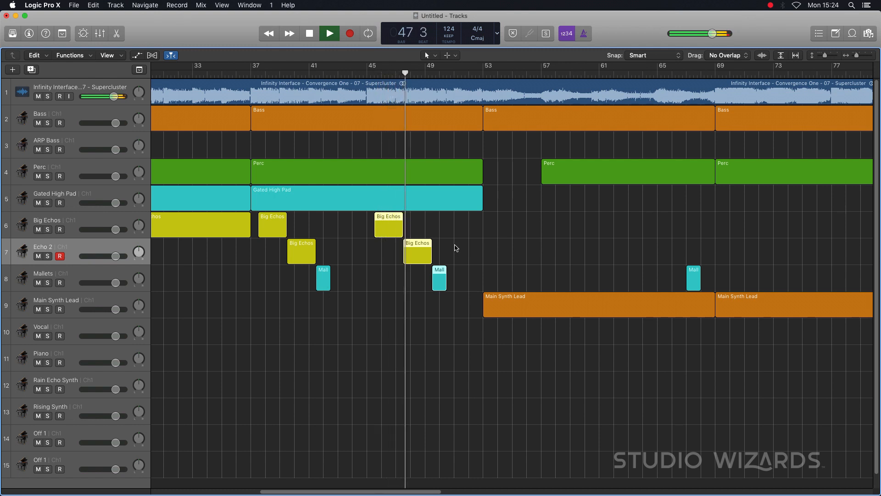
# - Rename both regions on the Echo 2 track after their track name
pyautogui.click(206, 254)
pyautogui.moveTo(241, 249); pyautogui.dragTo(349, 255)
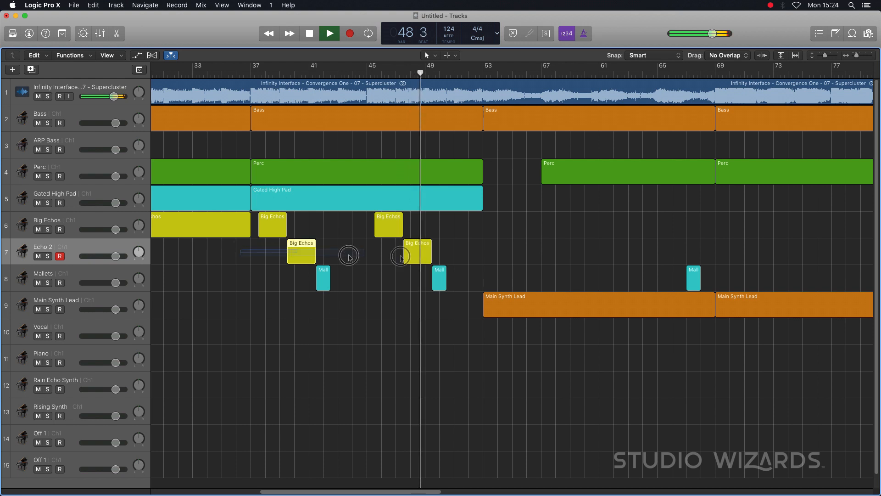
pyautogui.rightClick(409, 254)
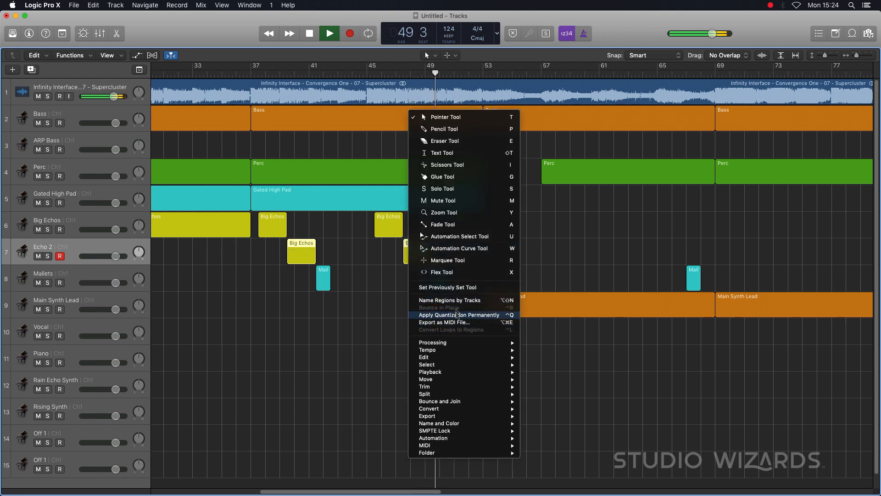
pyautogui.click(449, 300)
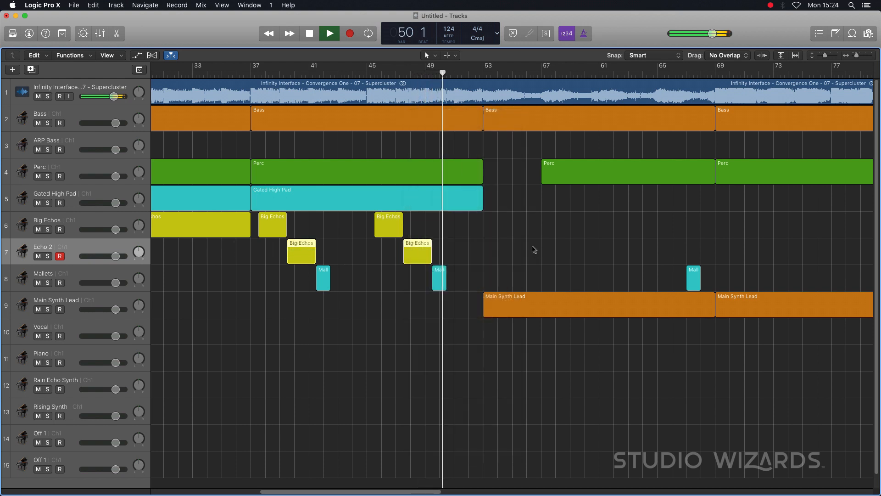
pyautogui.click(379, 265)
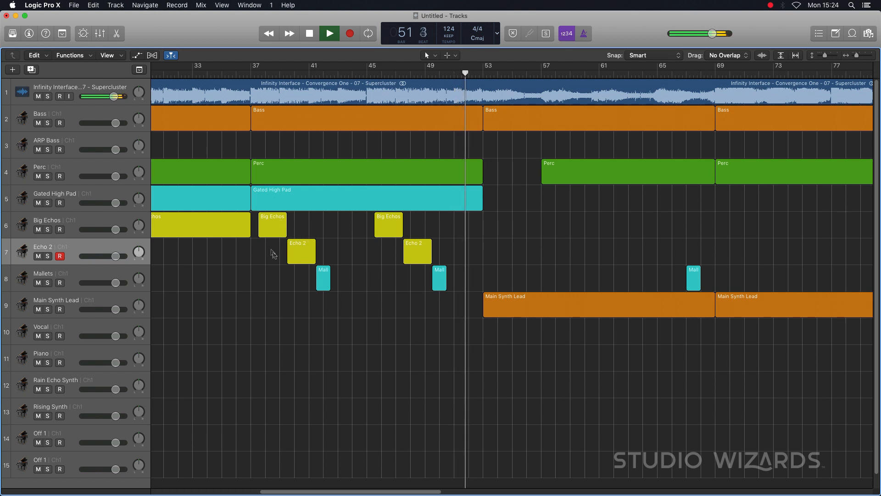
# - Stop playback and color both Echo 2 regions green
pyautogui.press('space')
pyautogui.moveTo(271, 248); pyautogui.dragTo(437, 250)
pyautogui.hotkey('alt', 'c')
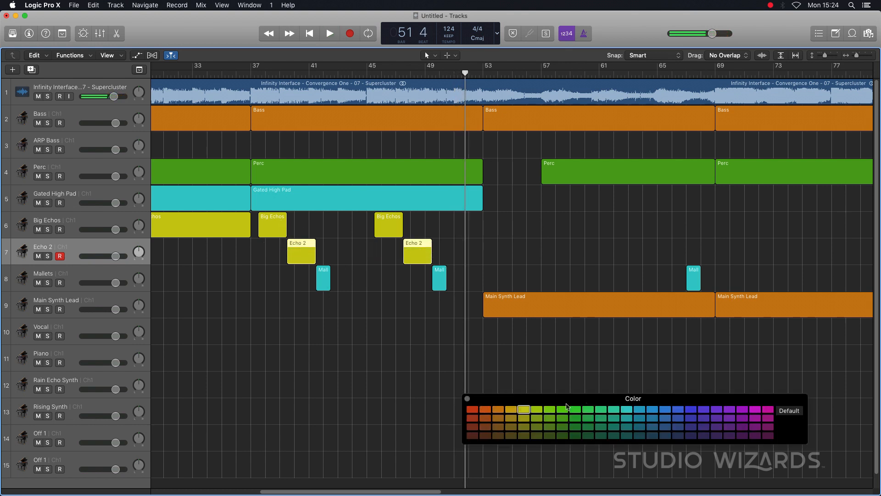
pyautogui.click(546, 419)
pyautogui.click(467, 398)
# - Listen from bar 29 and delete the long Big Echos region that starts there
pyautogui.press('super+Left')
pyautogui.press('super+Left')
pyautogui.press('super+Left')
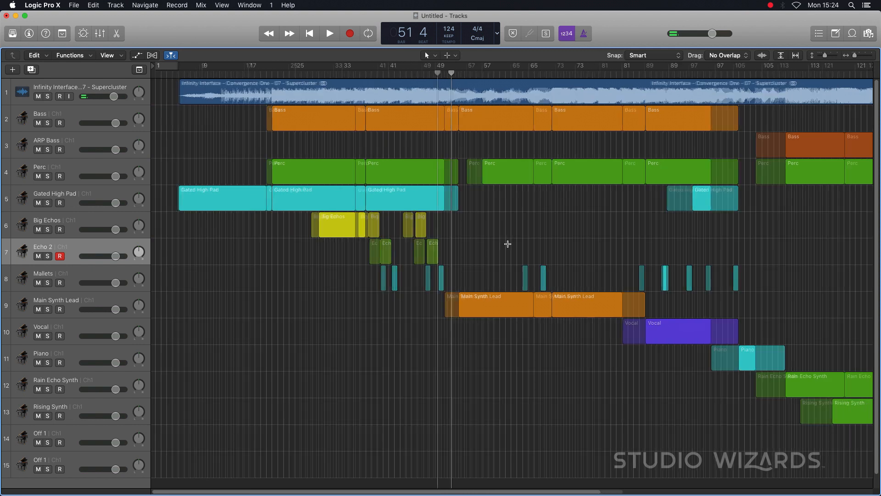
pyautogui.press('super+Right')
pyautogui.click(251, 72)
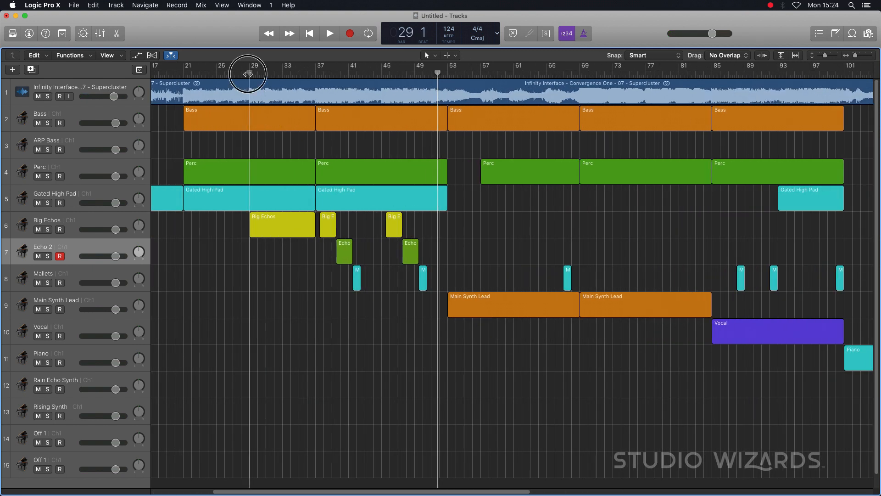
pyautogui.press('space')
pyautogui.press('super+Right')
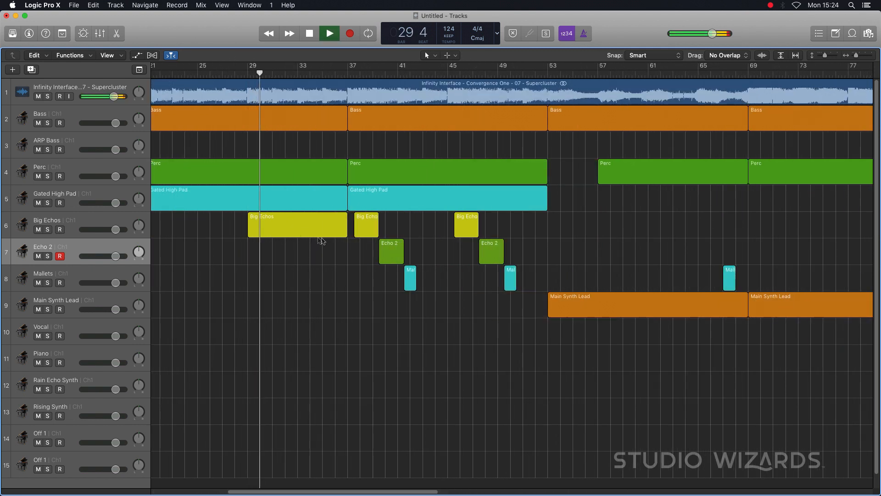
pyautogui.press('space')
pyautogui.click(308, 231)
pyautogui.press('Delete')
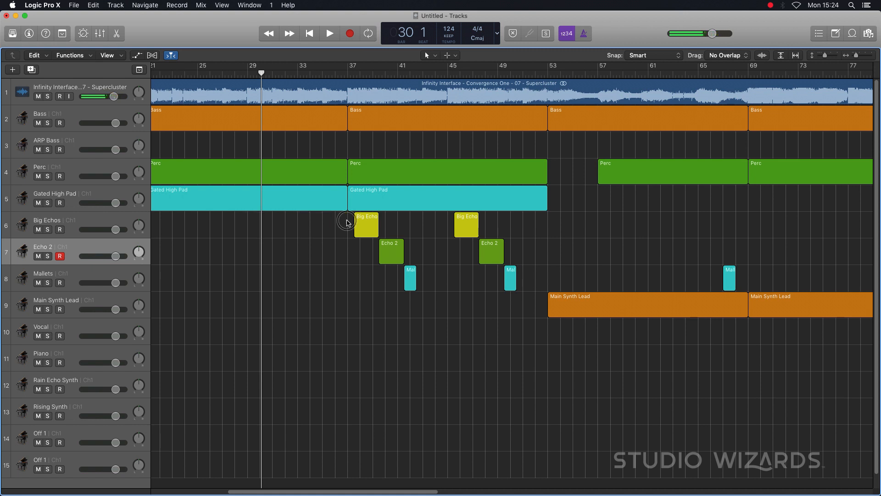
# - Copy the first short Big Echos, Echo 2 and Mallets regions eight bars earlier to bar 29 beat 3, and play from bar 29
pyautogui.moveTo(347, 222); pyautogui.dragTo(395, 280)
pyautogui.moveTo(364, 223); pyautogui.dragTo(264, 232)
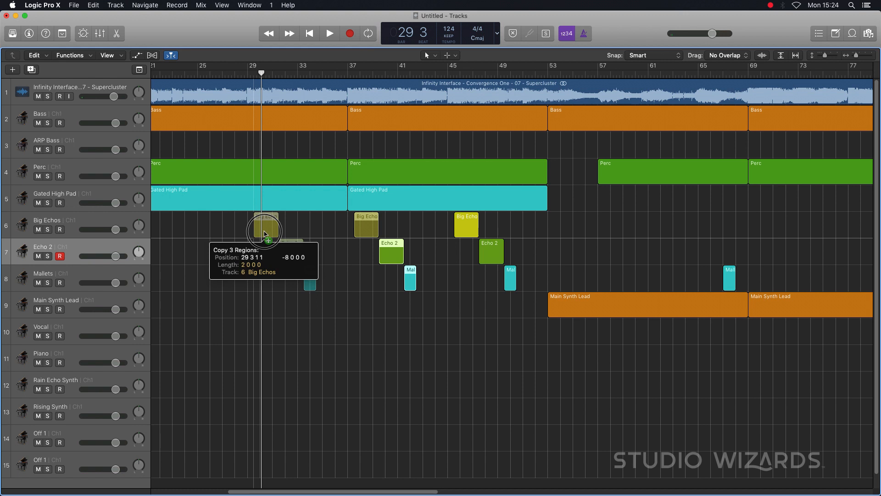
pyautogui.click(248, 74)
pyautogui.press('space')
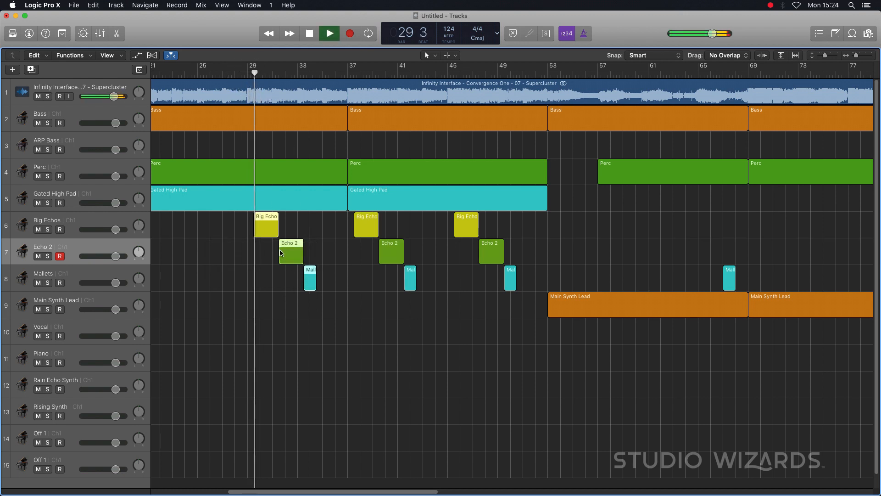
# - Keep listening and delete the Echo 2 copy at bar 31 beat 3
pyautogui.click(281, 283)
pyautogui.hscroll(-5, 312, 291)
pyautogui.click(355, 253)
pyautogui.press('Delete')
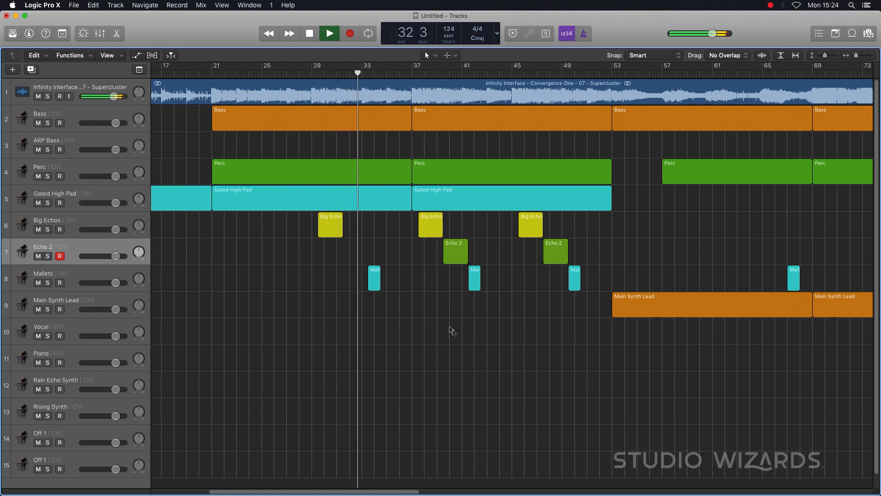
# - Move the first Mallets region two beats later to bar 34 and check it by listening
pyautogui.click(374, 278)
pyautogui.press('space')
pyautogui.moveTo(375, 278); pyautogui.dragTo(380, 276)
pyautogui.click(372, 71)
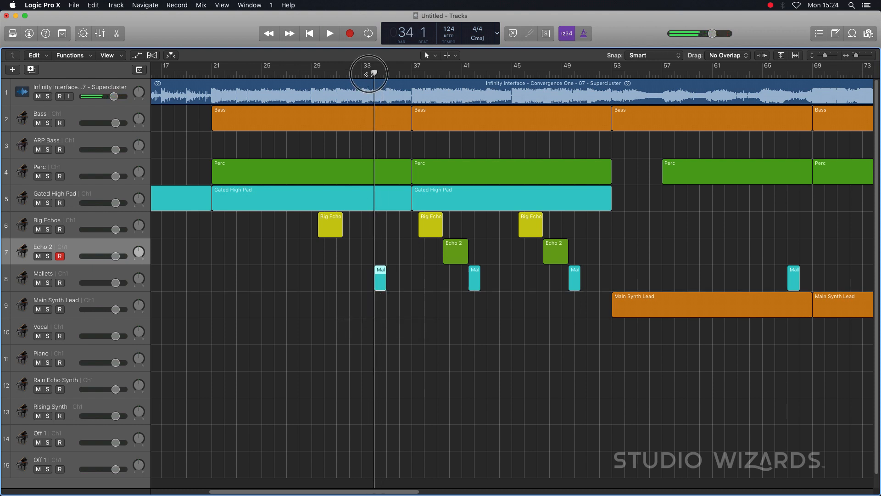
pyautogui.press('space')
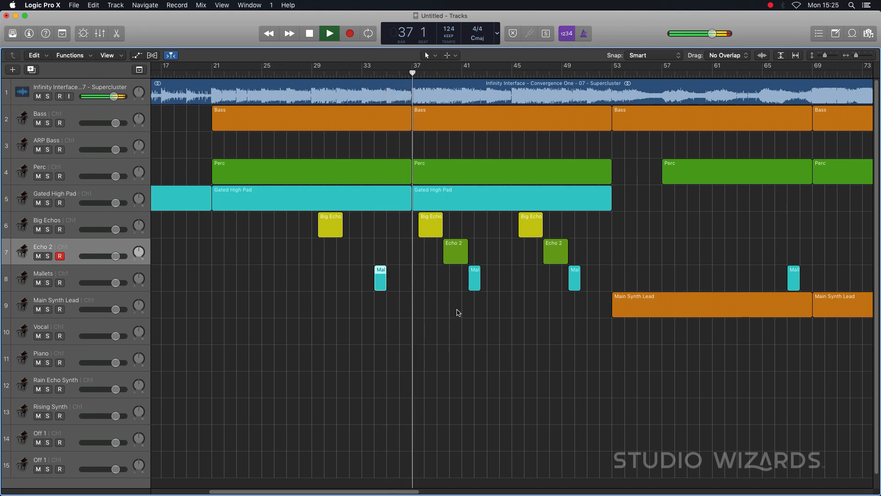
pyautogui.press('space')
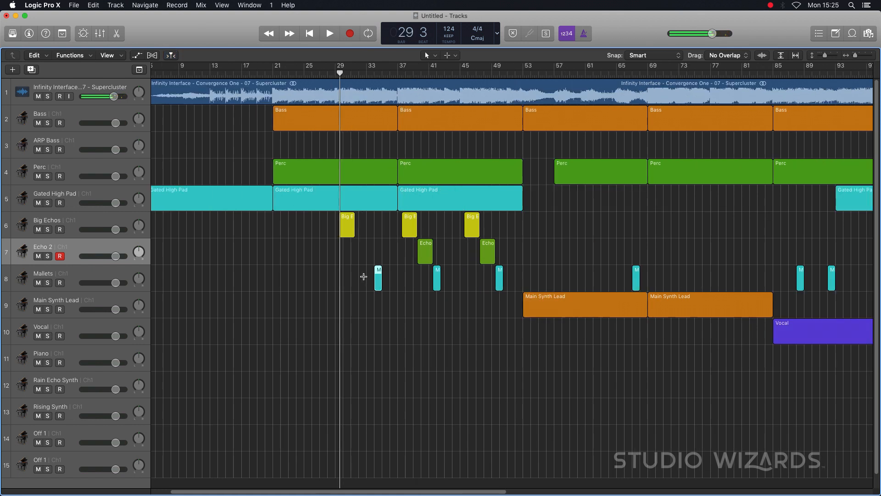
# - Examine the echo and Mallets regions across the whole arrangement and listen from about bar 24
pyautogui.keyDown('ctrl'); pyautogui.keyDown('alt'); pyautogui.click(363, 278); pyautogui.keyUp('alt'); pyautogui.keyUp('ctrl')
pyautogui.scroll(2, 362, 278)
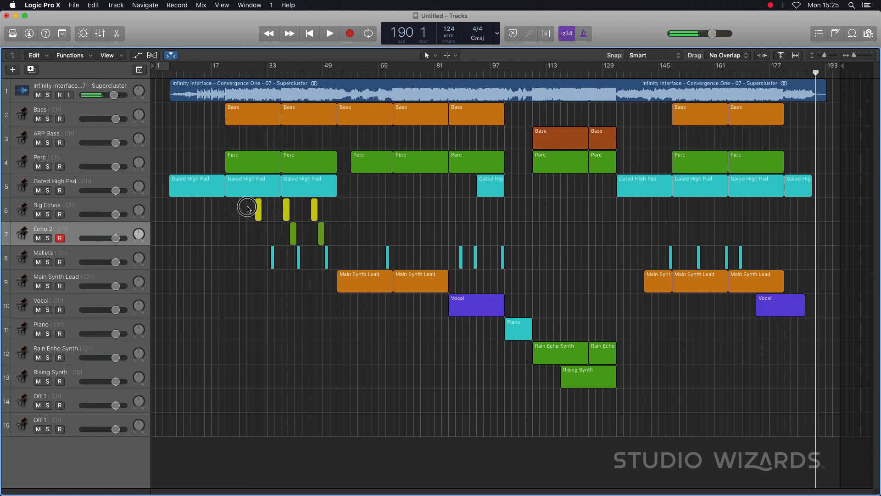
pyautogui.moveTo(247, 209); pyautogui.dragTo(324, 244)
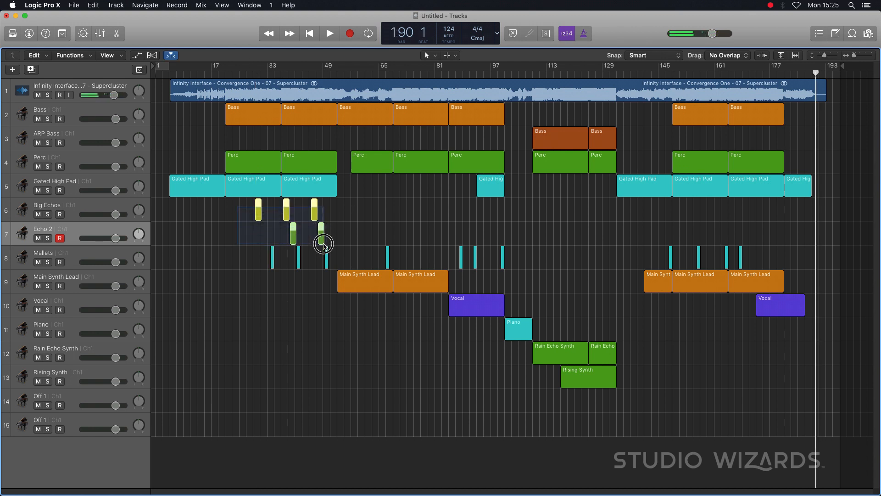
pyautogui.moveTo(260, 257); pyautogui.dragTo(777, 263)
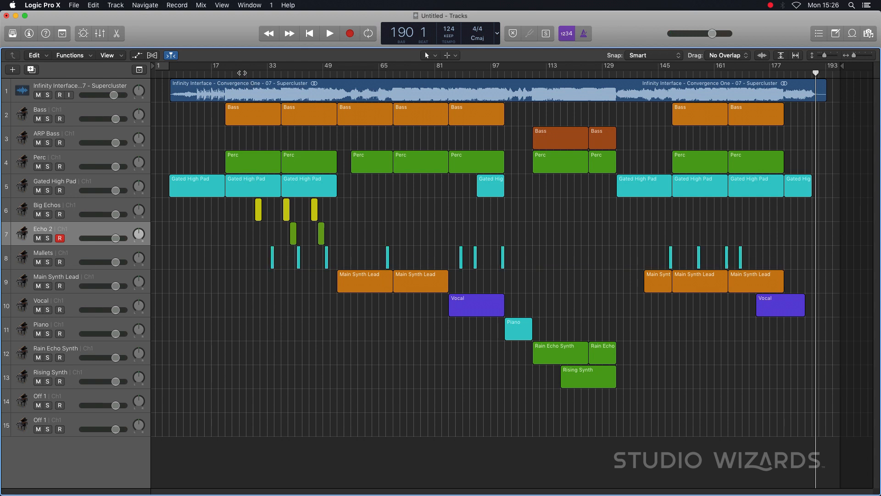
pyautogui.click(237, 73)
pyautogui.press('space')
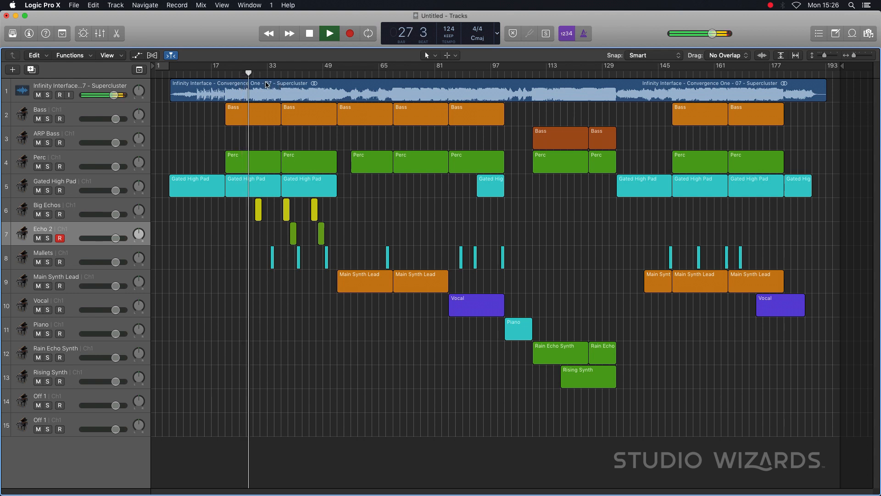
pyautogui.press('space')
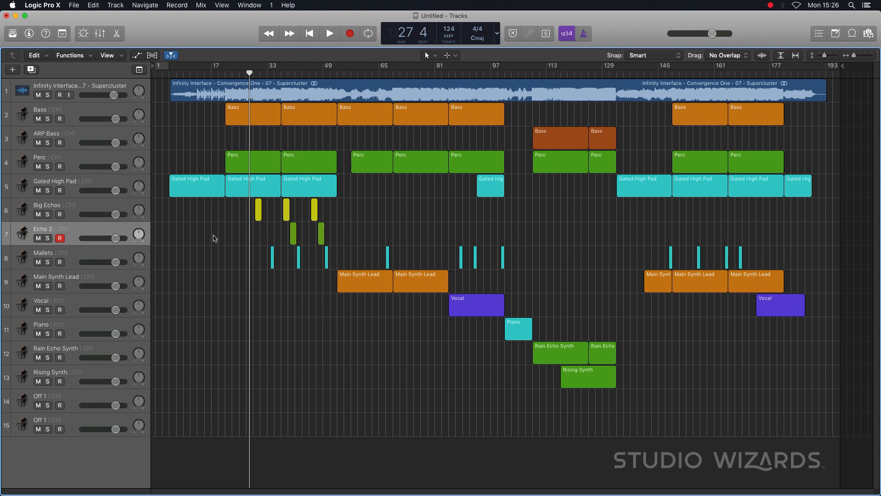
# - Rename track 14 as Main Stabs and move it directly below the Perc track
pyautogui.doubleClick(43, 396)
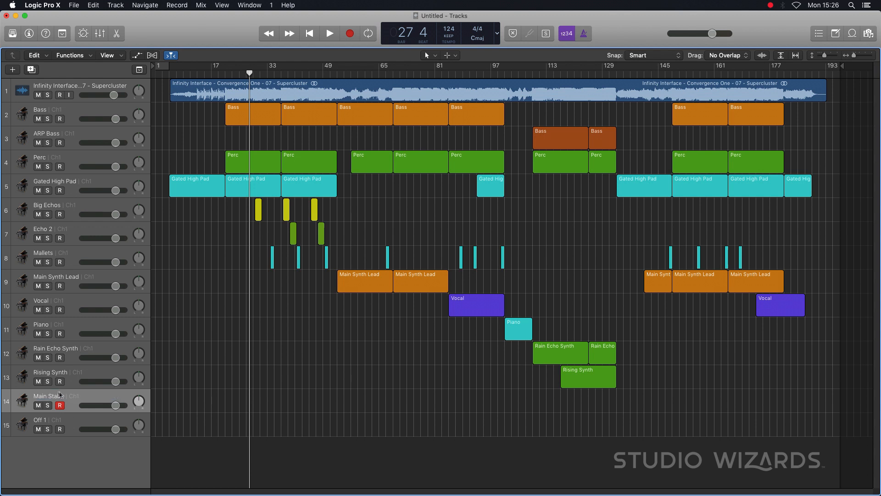
pyautogui.moveTo(60, 396); pyautogui.dragTo(59, 184)
# - Copy the first Perc region at bar 21 to the Main Stabs track and color the copy magenta
pyautogui.moveTo(238, 166); pyautogui.dragTo(242, 184)
pyautogui.hotkey('alt', 'c')
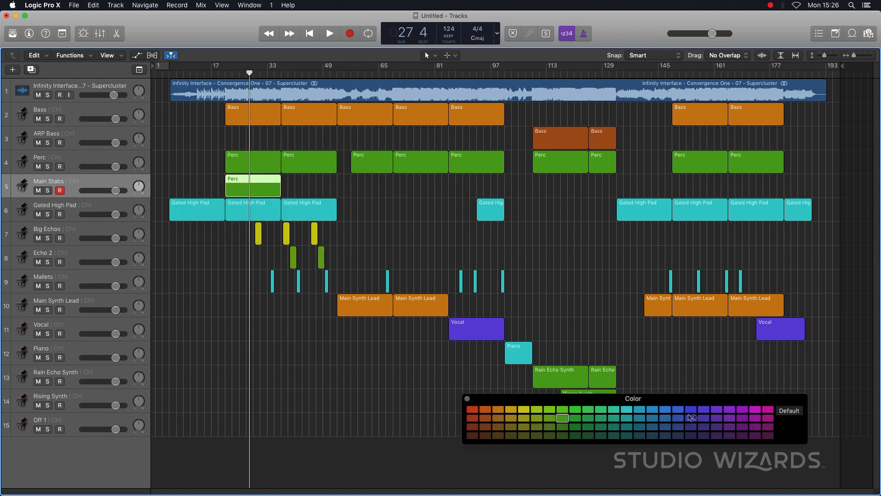
pyautogui.click(756, 409)
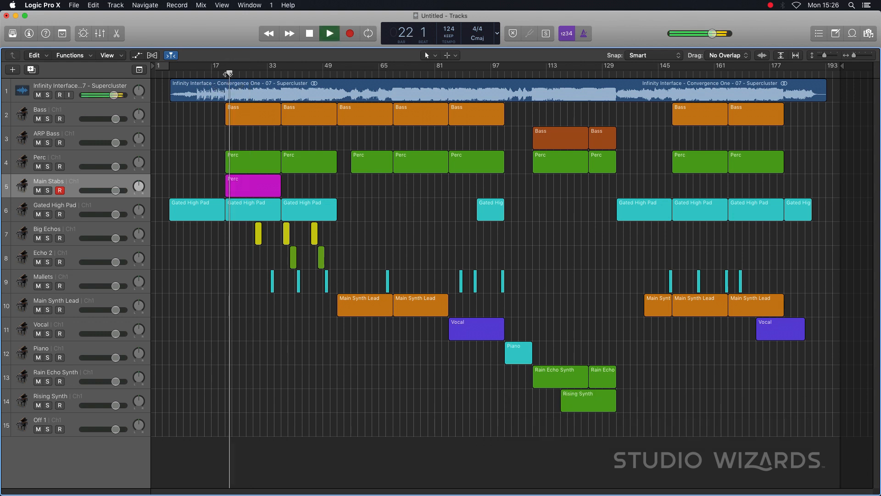
# - Listen from bar 12 and place an eight-bar copy of the magenta region at bar 13 on Main Stabs
pyautogui.moveTo(228, 72); pyautogui.dragTo(219, 72)
pyautogui.doubleClick(194, 72)
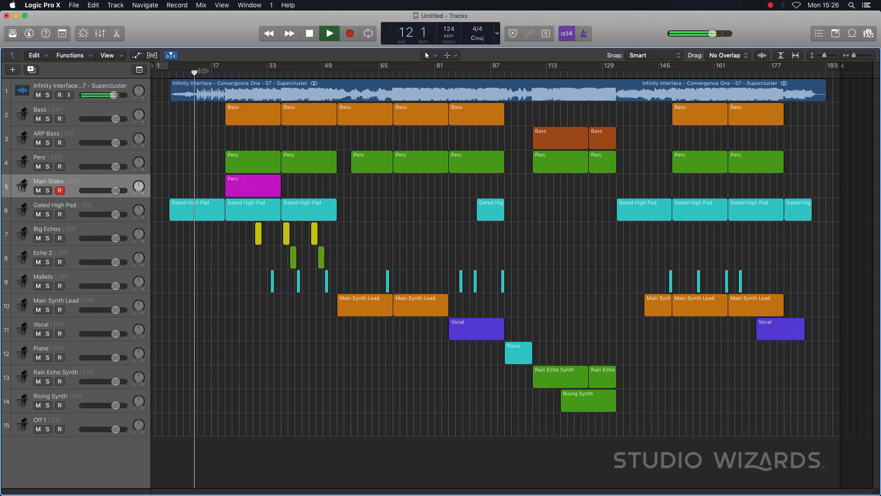
pyautogui.moveTo(242, 185); pyautogui.dragTo(197, 192)
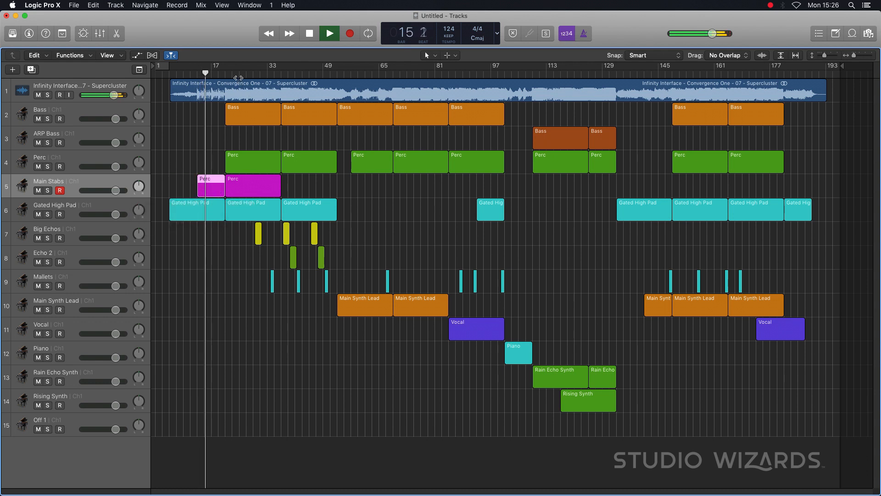
pyautogui.press('space')
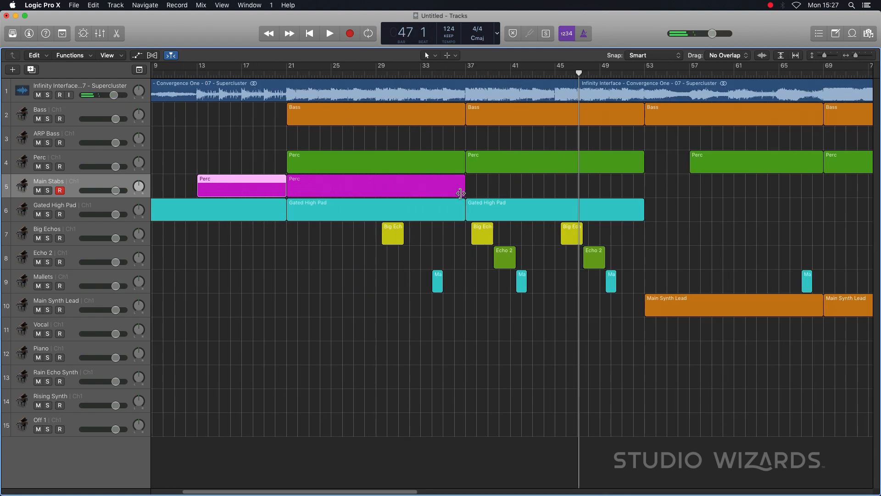
# - Shorten the Main Stabs region at bar 21 and repeat it every two bars up to bar 51
pyautogui.click(461, 193)
pyautogui.moveTo(461, 193); pyautogui.dragTo(384, 191)
pyautogui.click(337, 185)
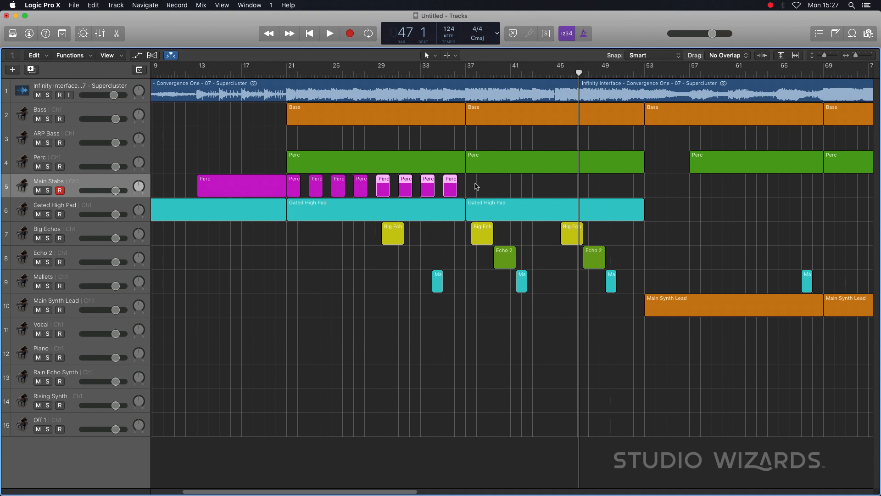
pyautogui.moveTo(293, 186); pyautogui.dragTo(473, 191)
# - Replace the long Main Stabs region at bar 13 with copies of the first four short stab regions
pyautogui.click(228, 187)
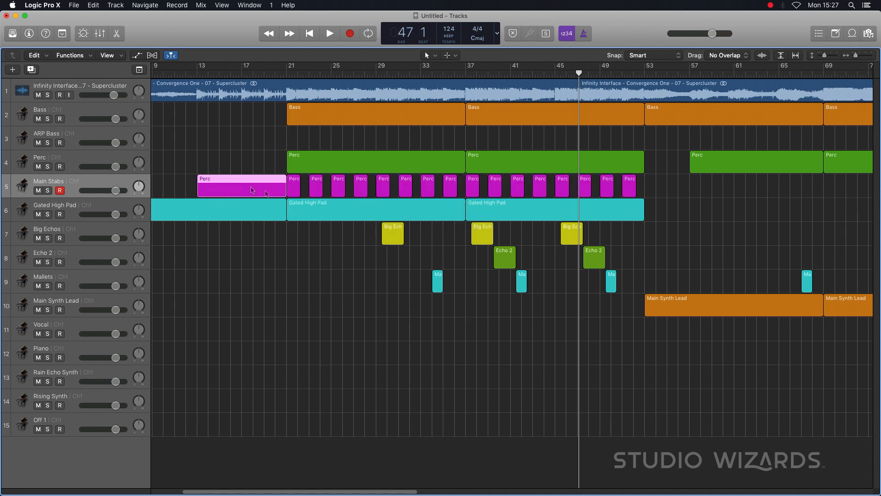
pyautogui.press('Delete')
pyautogui.moveTo(270, 185); pyautogui.dragTo(371, 185)
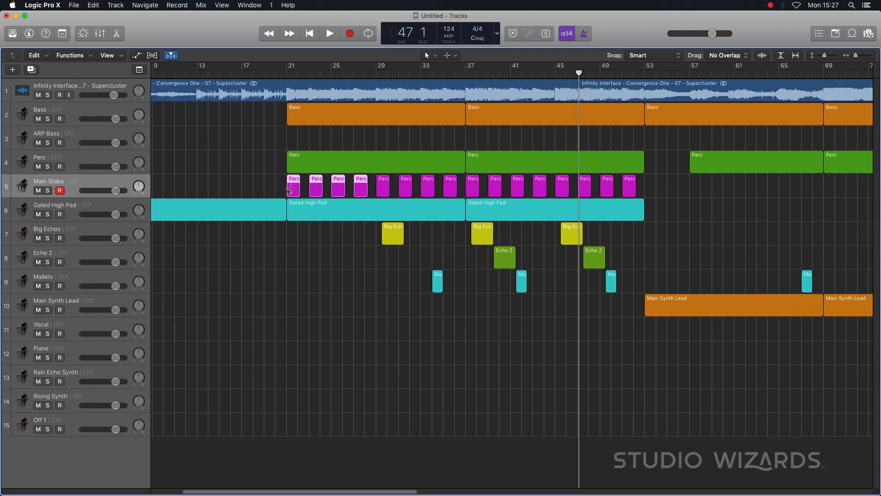
pyautogui.moveTo(294, 186); pyautogui.dragTo(204, 188)
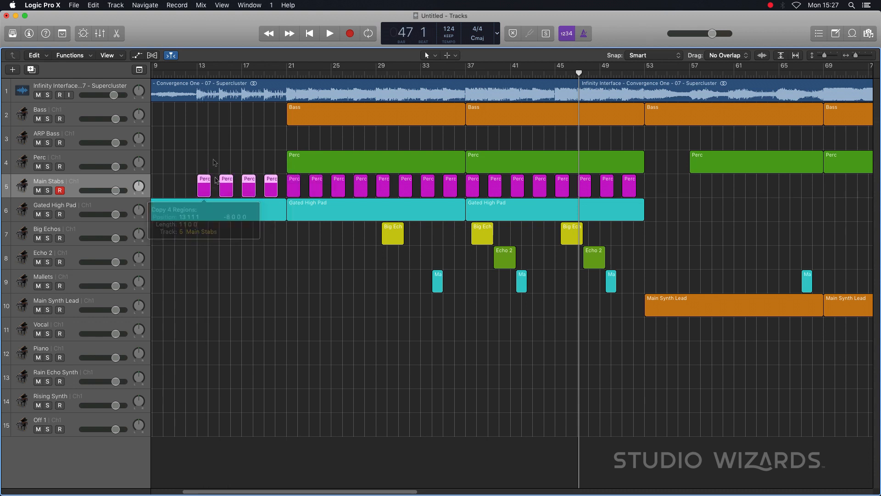
# - Listen from bar 13 and trim all the Main Stabs regions to one bar each
pyautogui.moveTo(200, 70); pyautogui.dragTo(209, 69)
pyautogui.click(197, 74)
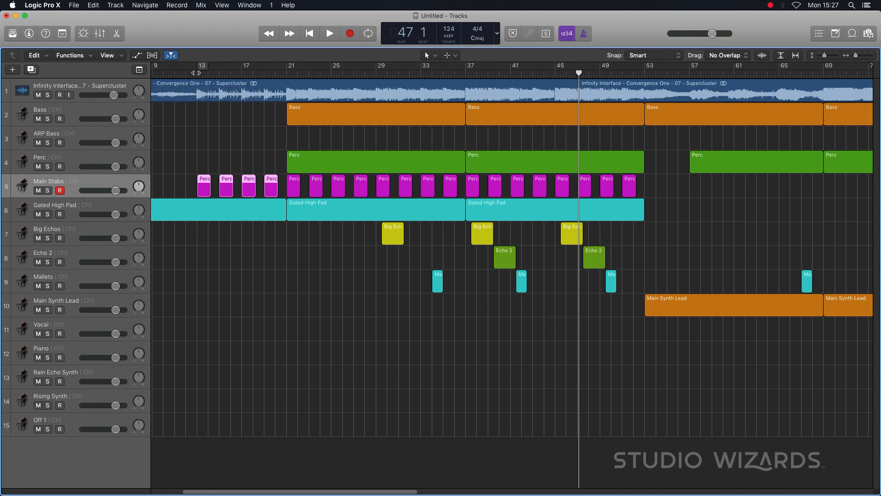
pyautogui.click(198, 71)
pyautogui.press('space')
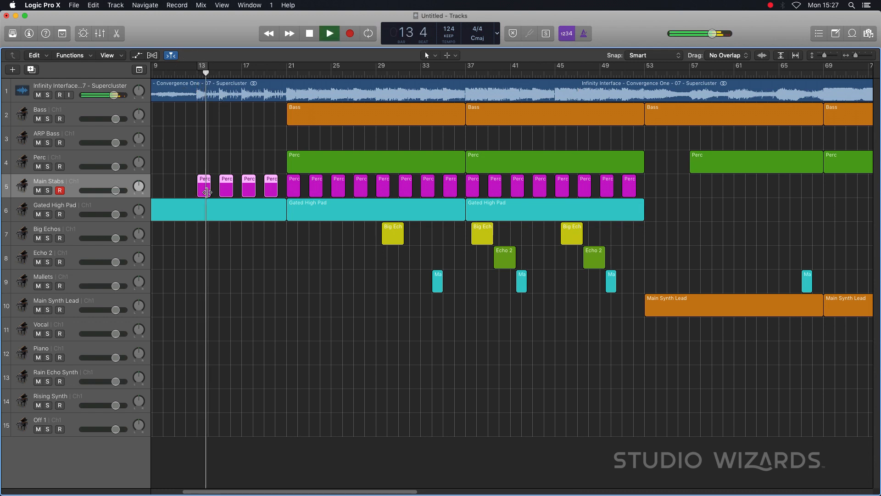
pyautogui.click(184, 187)
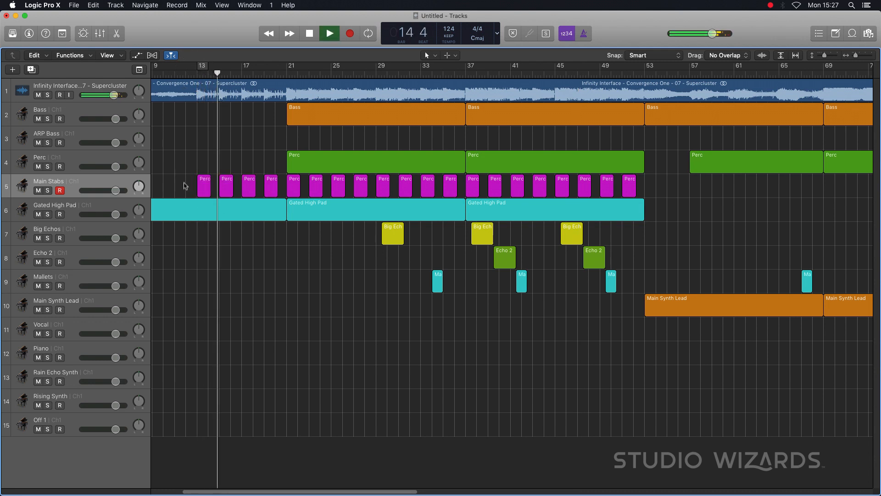
pyautogui.moveTo(180, 184); pyautogui.dragTo(632, 192)
pyautogui.press('space')
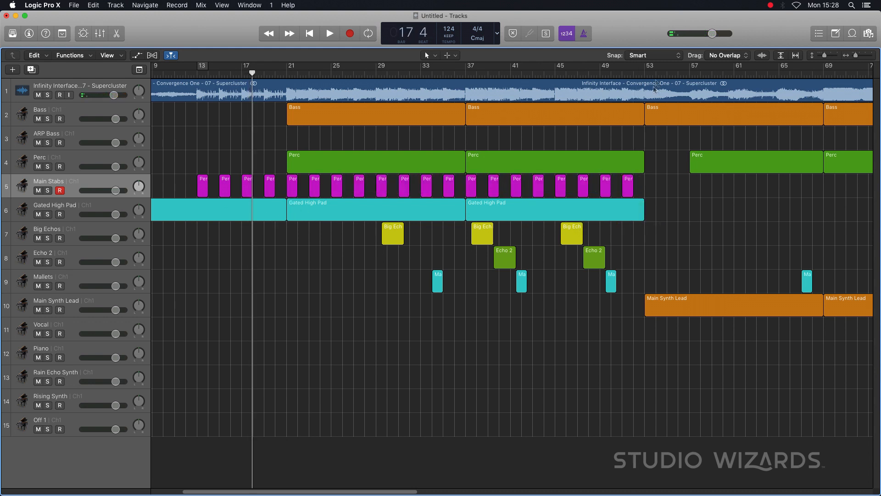
# - Listen onward from bar 53 and copy the last eight Main Stabs regions to start at bar 69
pyautogui.click(650, 72)
pyautogui.press('space')
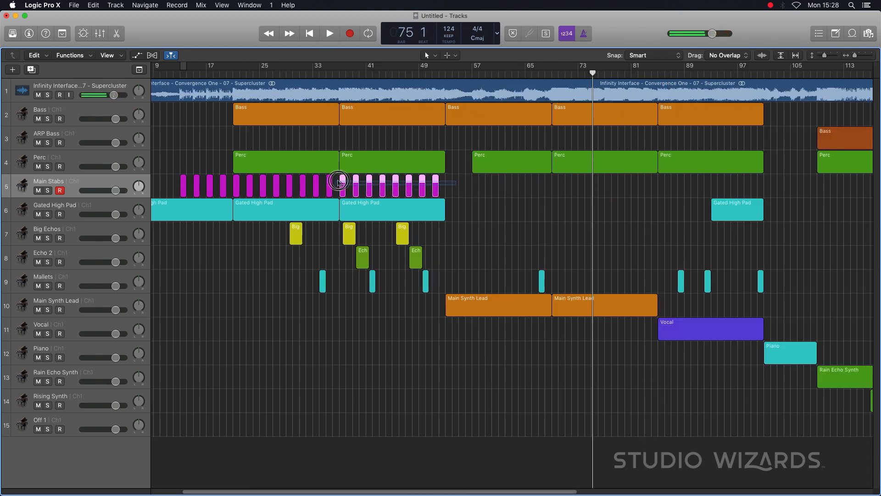
pyautogui.moveTo(342, 185); pyautogui.dragTo(554, 186)
# - Listen at bar 92 and copy four one-bar Main Stabs regions to start at bar 85
pyautogui.doubleClick(704, 75)
pyautogui.doubleClick(704, 73)
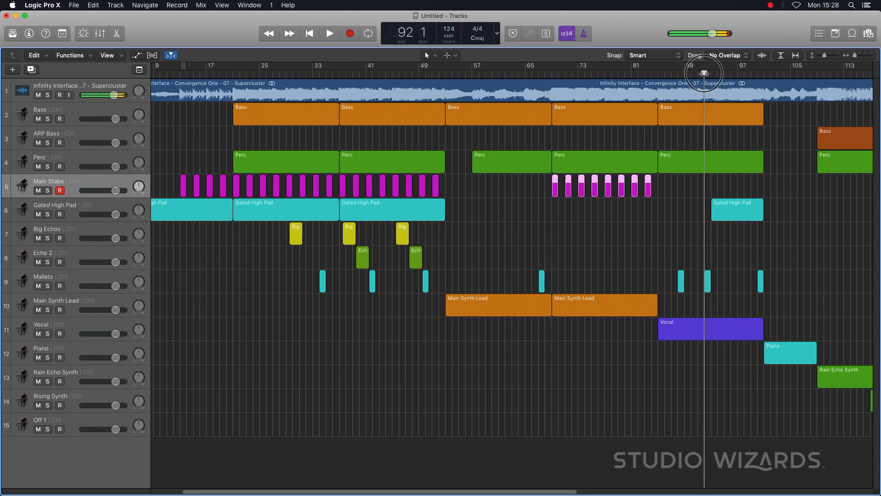
pyautogui.moveTo(668, 184)
pyautogui.mouseDown()
pyautogui.moveTo(581, 187)
pyautogui.moveTo(662, 183)
pyautogui.mouseUp()
pyautogui.hscroll(10, 695, 179)
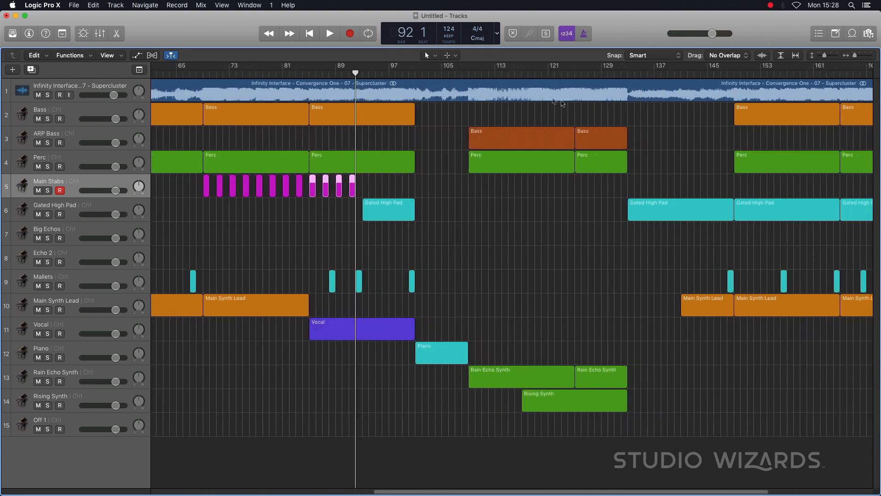
# - Listen at bar 109 and copy the four Main Stabs regions from bar 85 to start at bar 109
pyautogui.click(471, 73)
pyautogui.press('space')
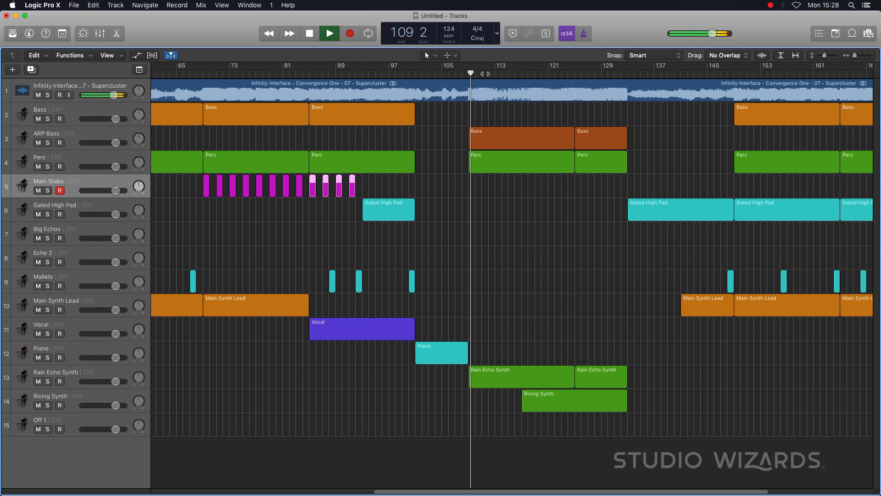
pyautogui.click(597, 73)
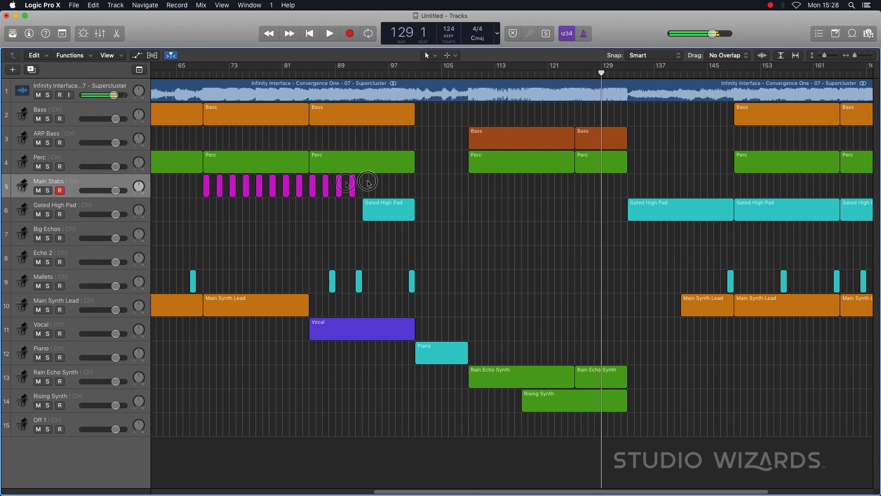
pyautogui.moveTo(316, 186); pyautogui.dragTo(475, 187)
# - Listen to the reference from bar 105 through bar 115 to check the timing of the four Main Stabs regions at bar 109
pyautogui.click(443, 73)
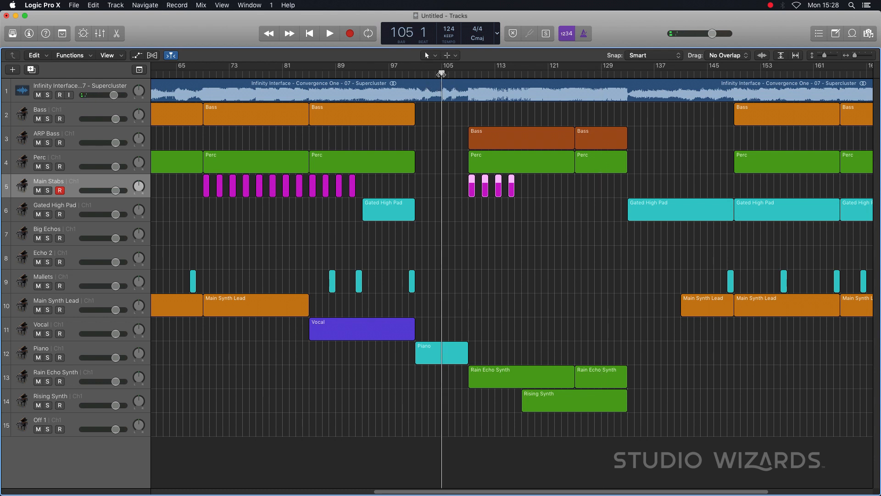
pyautogui.press('space')
pyautogui.click(449, 73)
pyautogui.click(469, 73)
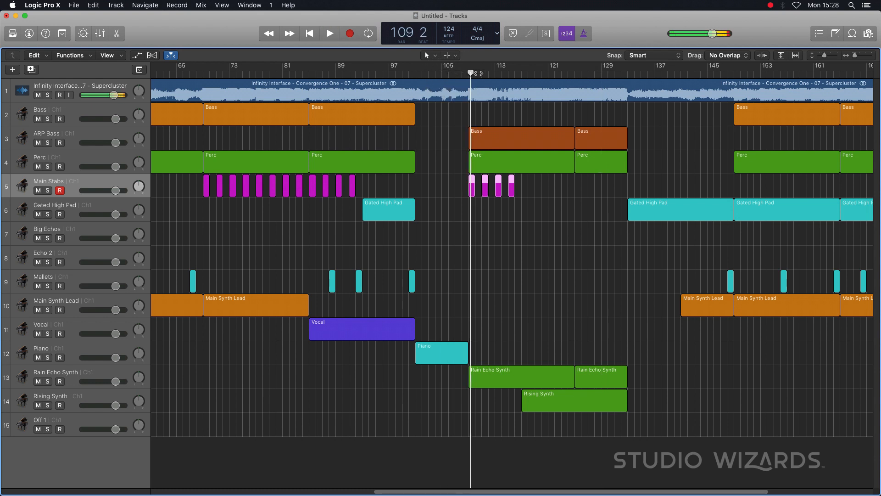
pyautogui.click(523, 199)
pyautogui.press('space')
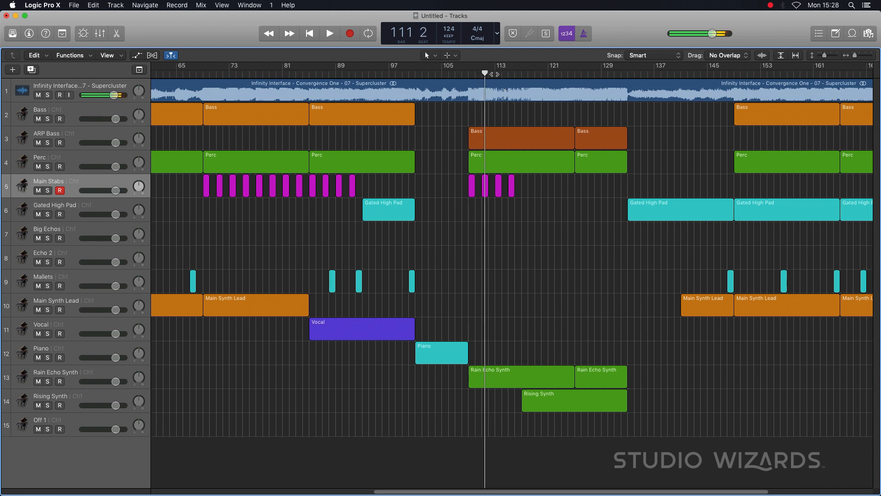
pyautogui.click(494, 74)
pyautogui.press('space')
pyautogui.click(508, 74)
pyautogui.press('space')
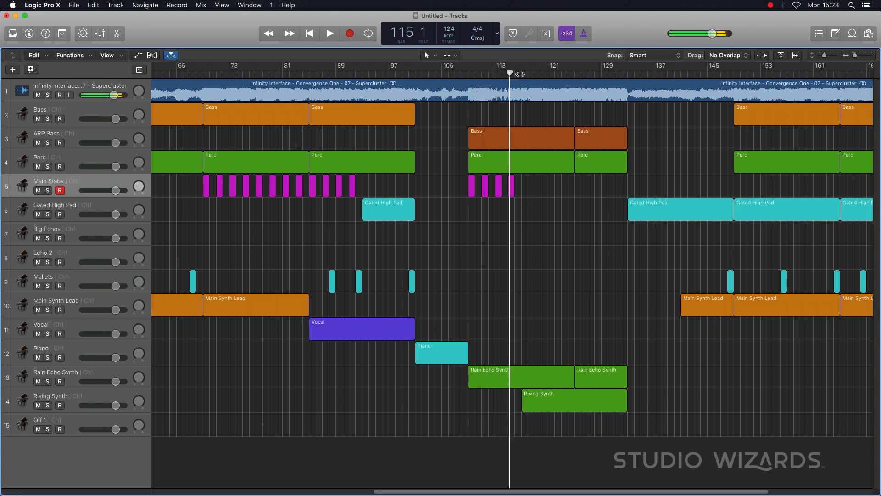
# - Listen around bars 117 to 119 and copy the four Main Stabs regions to start at bars 117 and 125
pyautogui.click(521, 73)
pyautogui.press('space')
pyautogui.press('space')
pyautogui.click(535, 74)
pyautogui.press('space')
pyautogui.press('space')
pyautogui.moveTo(531, 198); pyautogui.dragTo(578, 192)
pyautogui.hscroll(8, 528, 142)
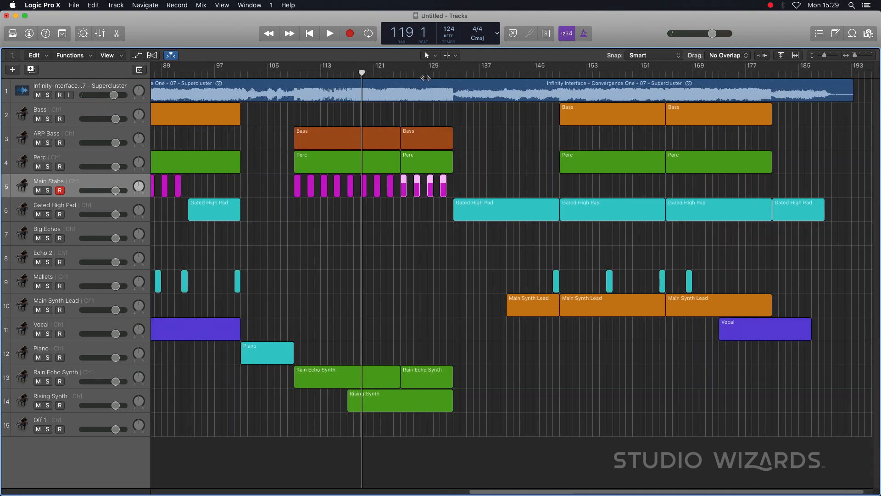
# - Listen near bar 128 and copy the eight Main Stabs regions beginning at bar 109 to start at bar 149
pyautogui.click(418, 74)
pyautogui.press('space')
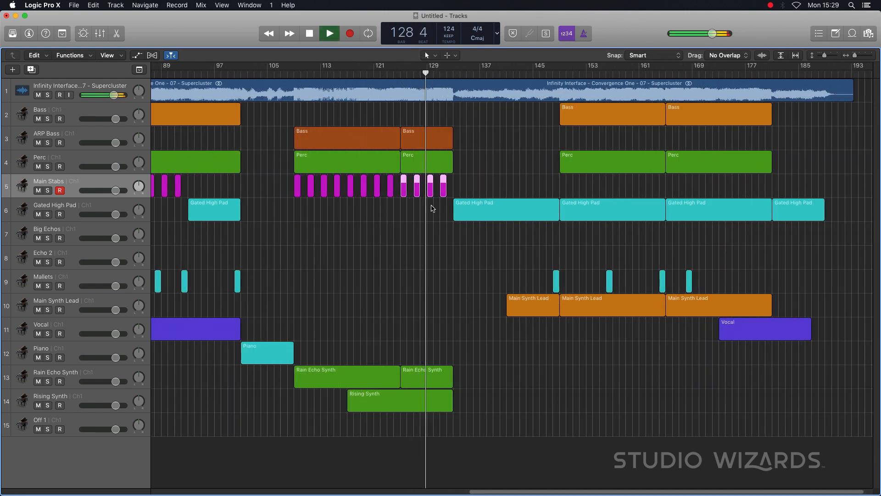
pyautogui.press('space')
pyautogui.moveTo(469, 183); pyautogui.dragTo(406, 189)
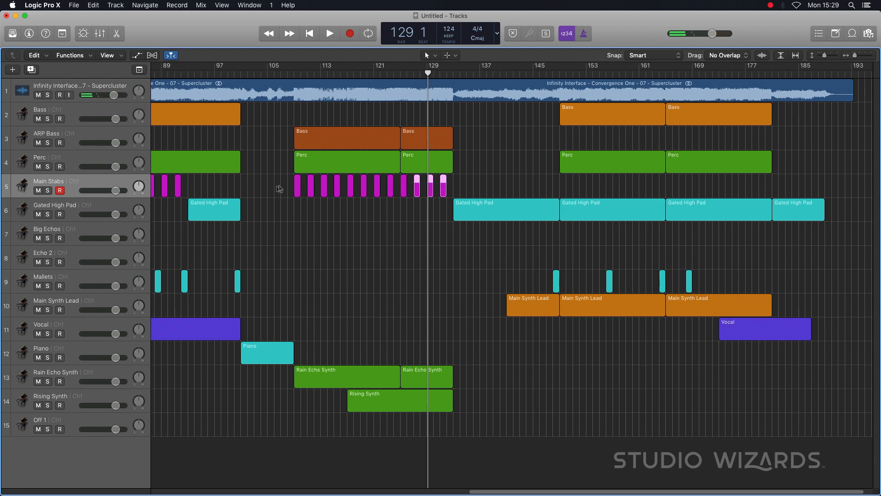
pyautogui.moveTo(279, 191); pyautogui.dragTo(394, 189)
pyautogui.moveTo(297, 187); pyautogui.dragTo(563, 186)
# - Listen from bar 149 and copy the eight Main Stabs regions to start at bar 165
pyautogui.press('space')
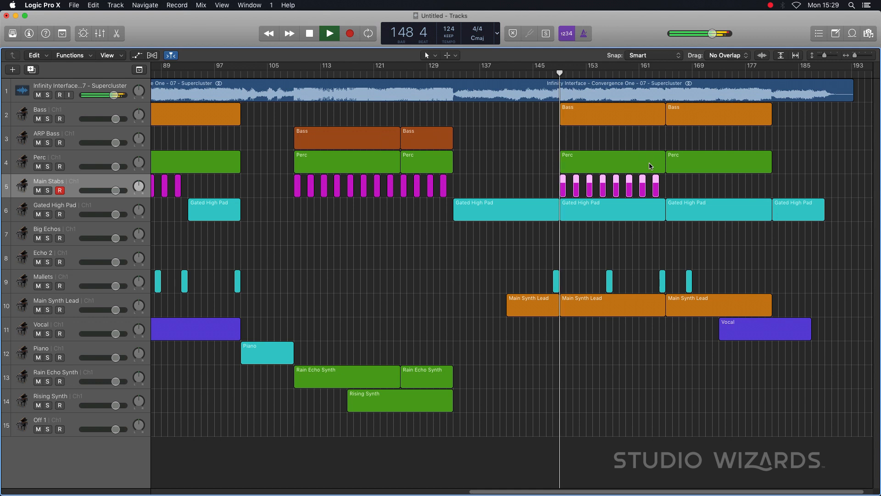
pyautogui.press('space')
pyautogui.click(621, 75)
pyautogui.moveTo(683, 181); pyautogui.dragTo(669, 192)
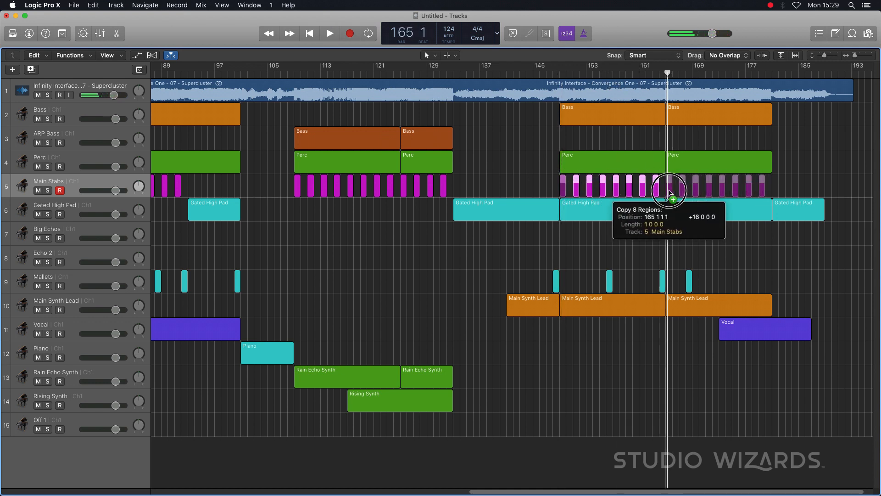
# - Listen around bar 171 and delete the last four Main Stabs regions from bar 173 onward
pyautogui.press('space')
pyautogui.click(717, 75)
pyautogui.press('space')
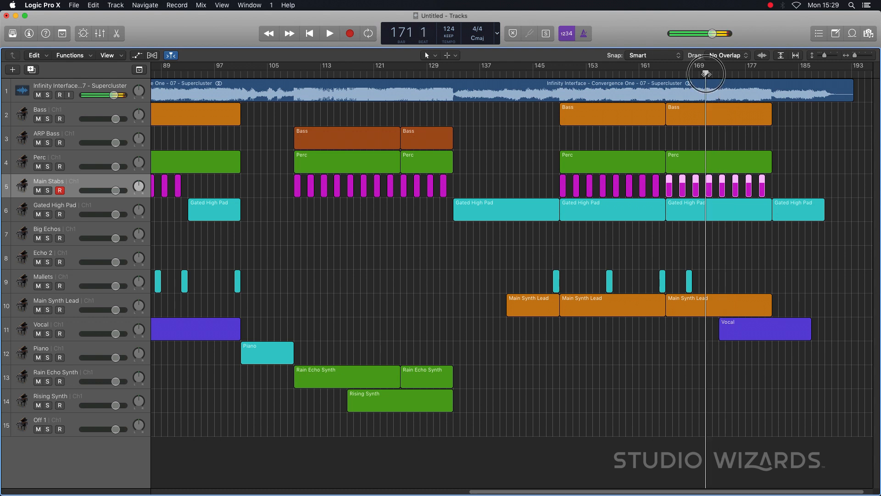
pyautogui.click(779, 188)
pyautogui.moveTo(778, 188); pyautogui.dragTo(721, 190)
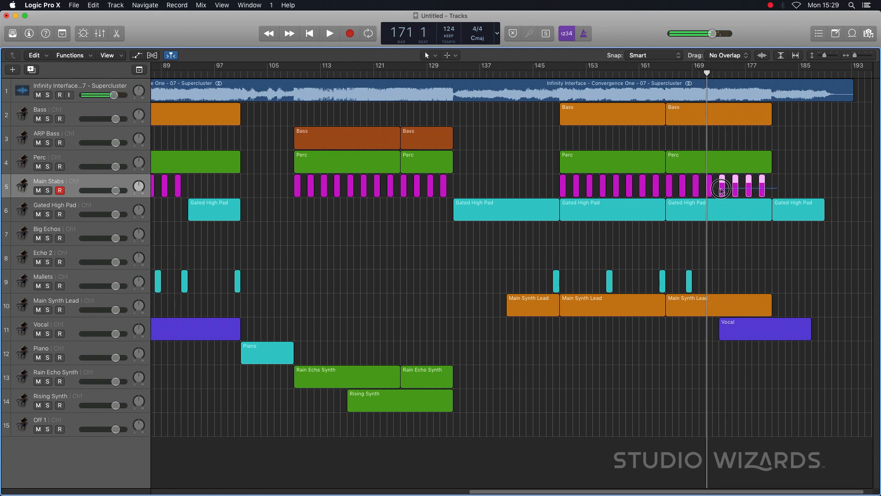
pyautogui.press('Delete')
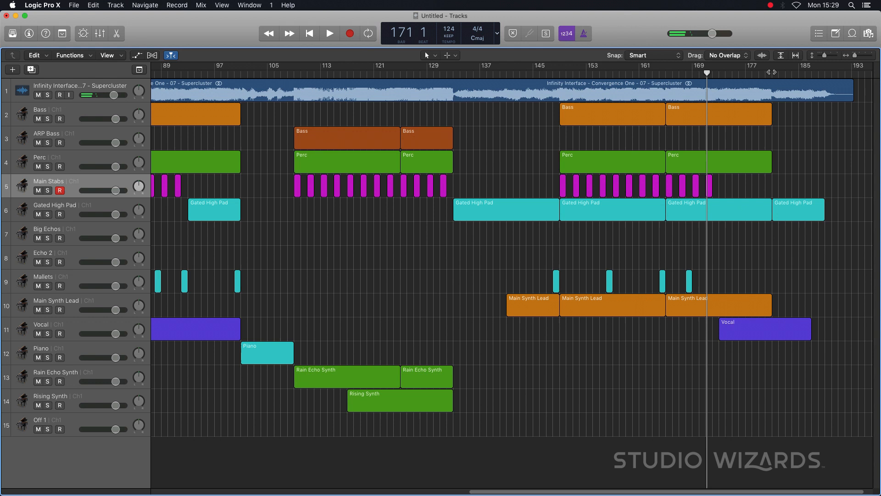
# - Listen through the ending of the reference song from bar 181 to bar 190 for any further stabs
pyautogui.click(771, 73)
pyautogui.press('space')
pyautogui.click(785, 73)
pyautogui.click(804, 73)
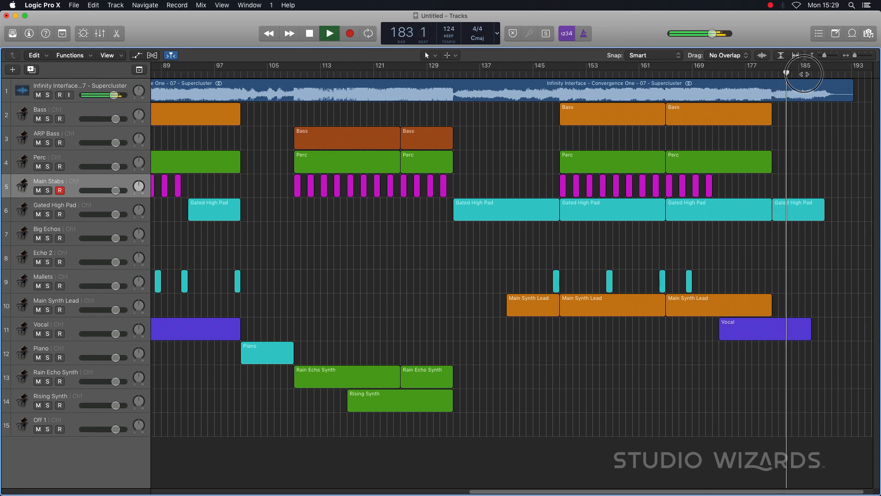
pyautogui.click(817, 75)
pyautogui.press('space')
# - Move the Main Stabs track below Gated High Pad and the Main Synth Lead track directly below Main Stabs
pyautogui.hscroll(-5, 692, 156)
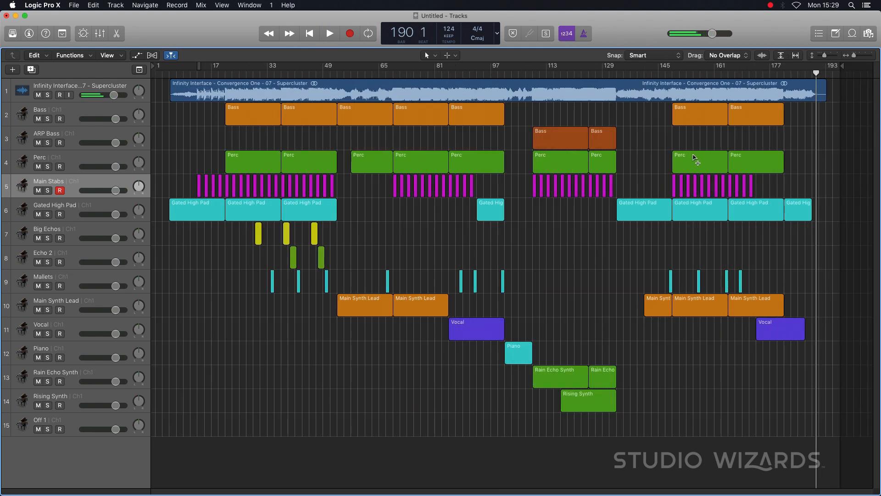
pyautogui.scroll(-2, 692, 157)
pyautogui.scroll(2, 693, 157)
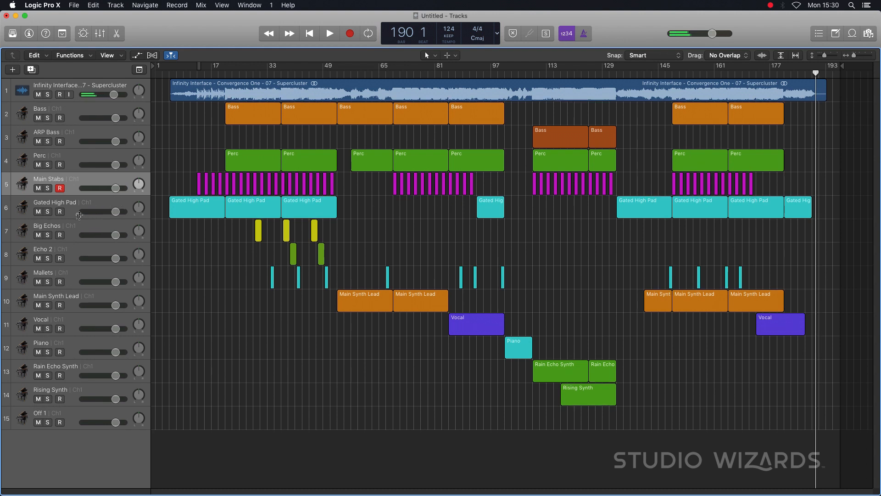
pyautogui.moveTo(76, 191); pyautogui.dragTo(81, 213)
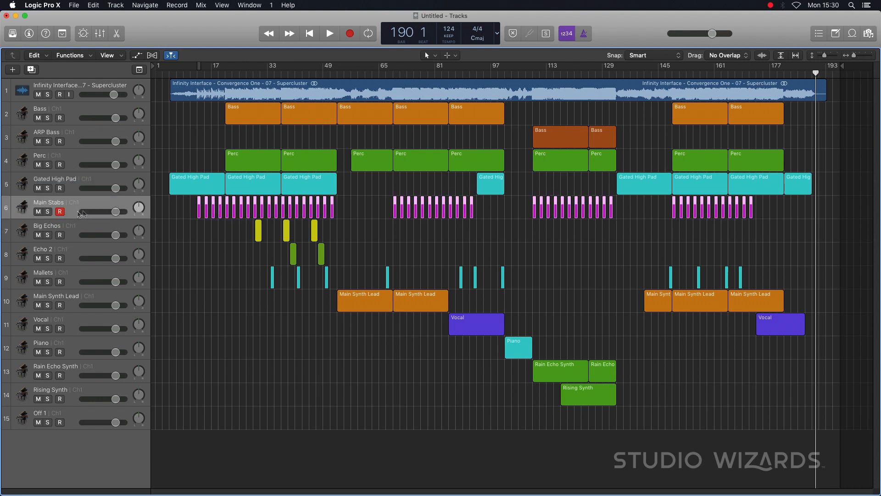
pyautogui.moveTo(70, 298); pyautogui.dragTo(71, 227)
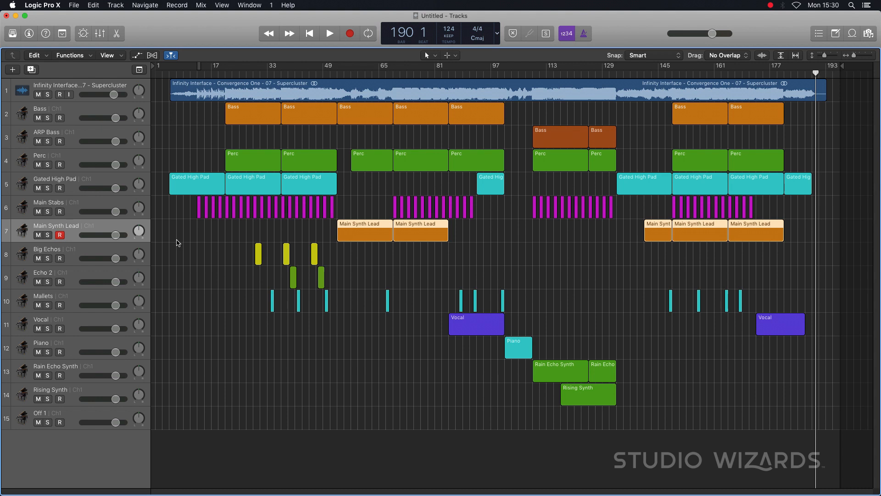
# - Move the Mallets track up between the Main Stabs and Main Synth Lead tracks
pyautogui.moveTo(78, 300); pyautogui.dragTo(92, 250)
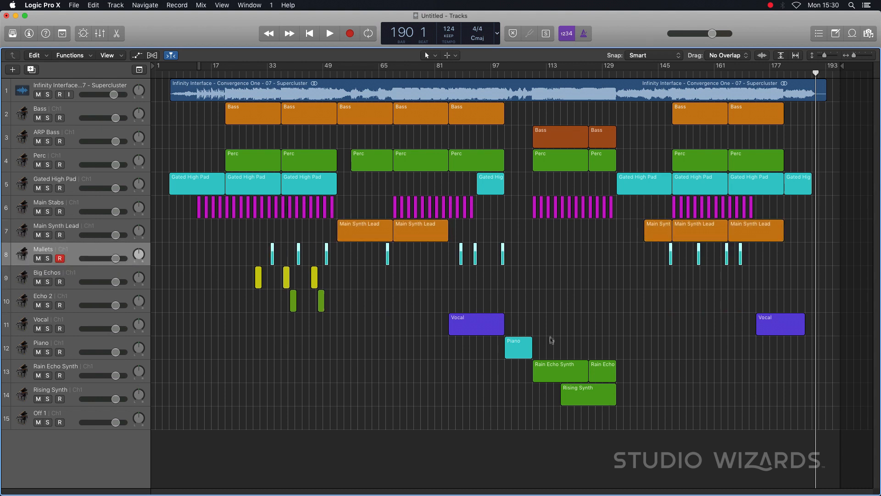
pyautogui.click(70, 249)
pyautogui.moveTo(69, 249); pyautogui.dragTo(69, 218)
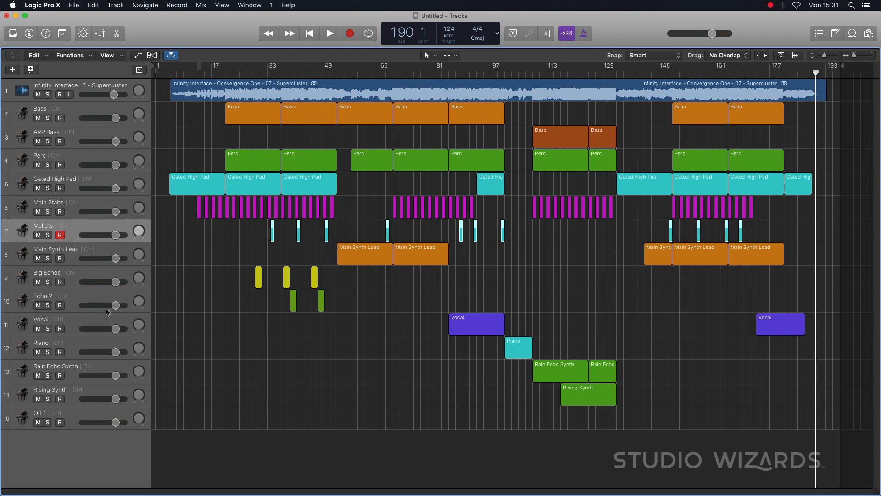
# - Move the Big Echos and Echo 2 tracks below Rising Synth and delete the empty Off 1 track
pyautogui.moveTo(78, 276); pyautogui.dragTo(80, 394)
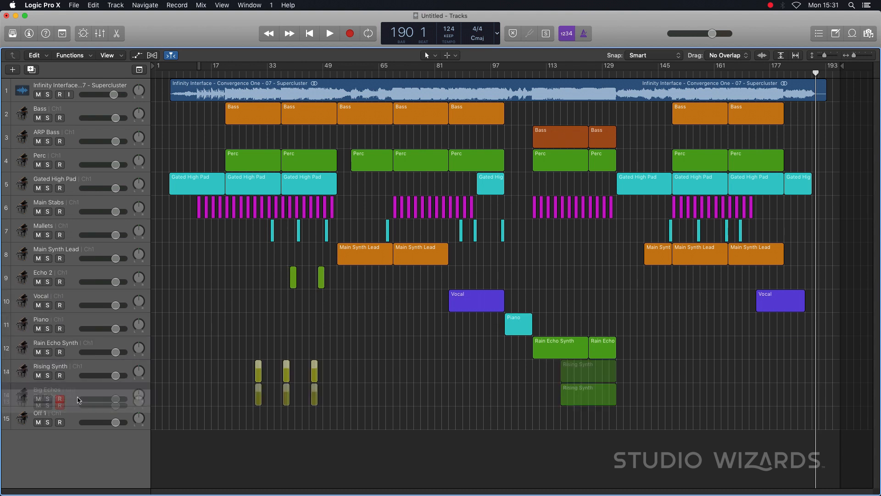
pyautogui.moveTo(84, 274); pyautogui.dragTo(96, 401)
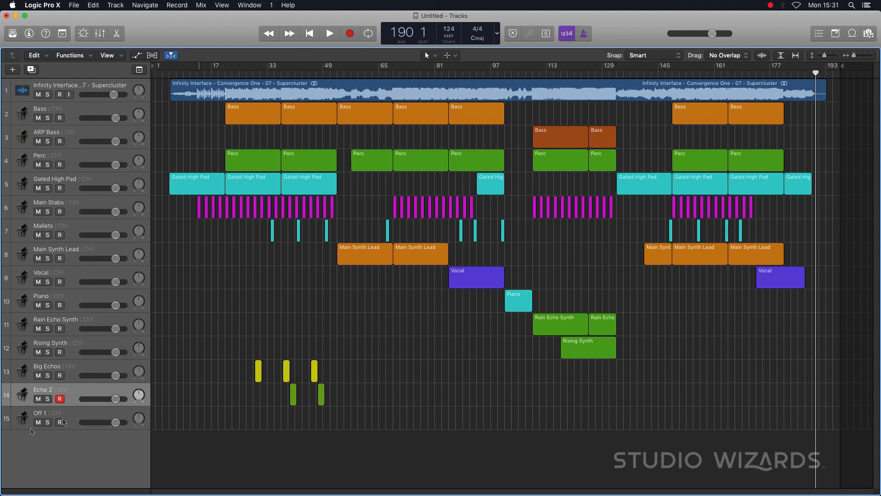
pyautogui.click(72, 416)
pyautogui.press('super+BackSpace')
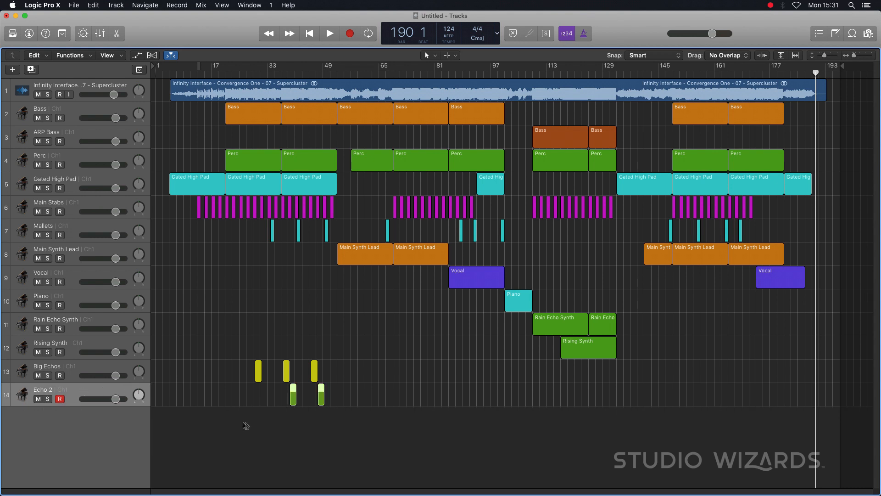
pyautogui.click(418, 364)
# - Enlarge the tracks to fill the window, place the playhead at bar 3 and capture a full-screen screenshot of the arrangement
pyautogui.scroll(-2, 419, 284)
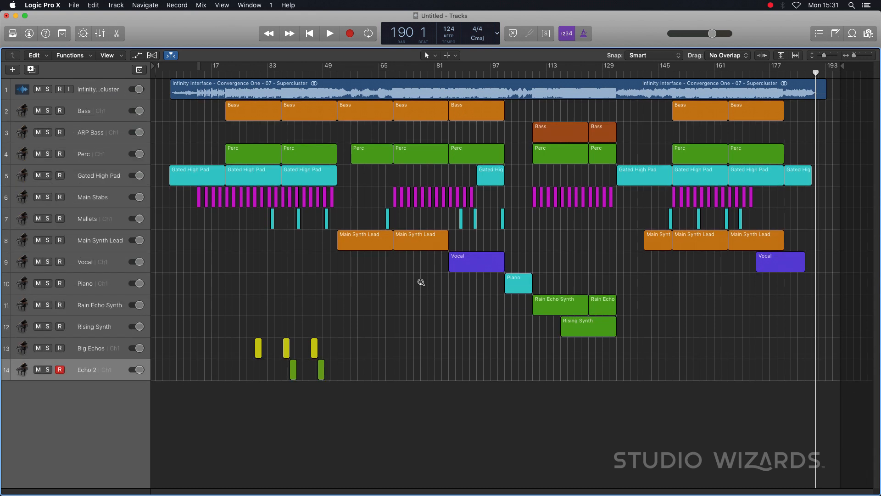
pyautogui.scroll(5, 418, 282)
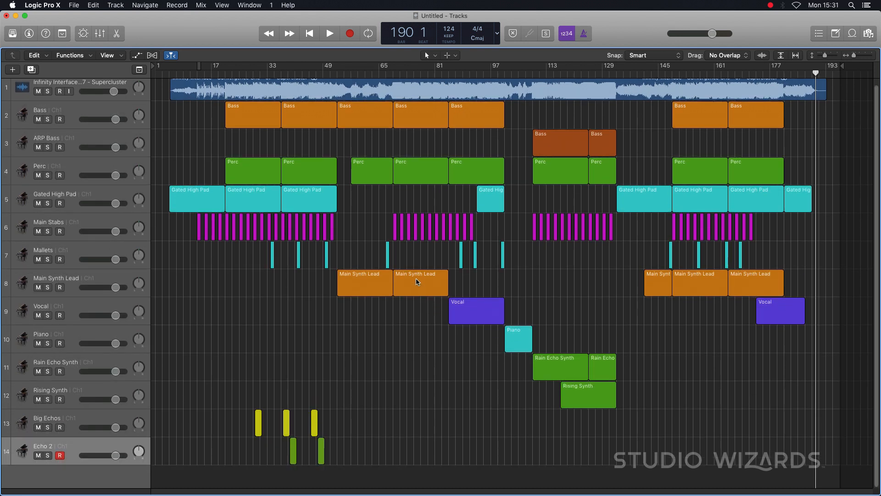
pyautogui.scroll(1, 372, 271)
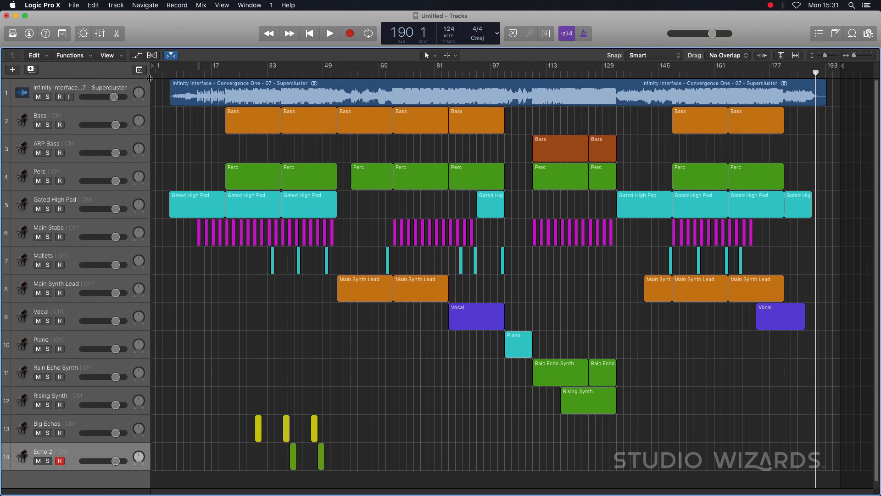
pyautogui.click(161, 74)
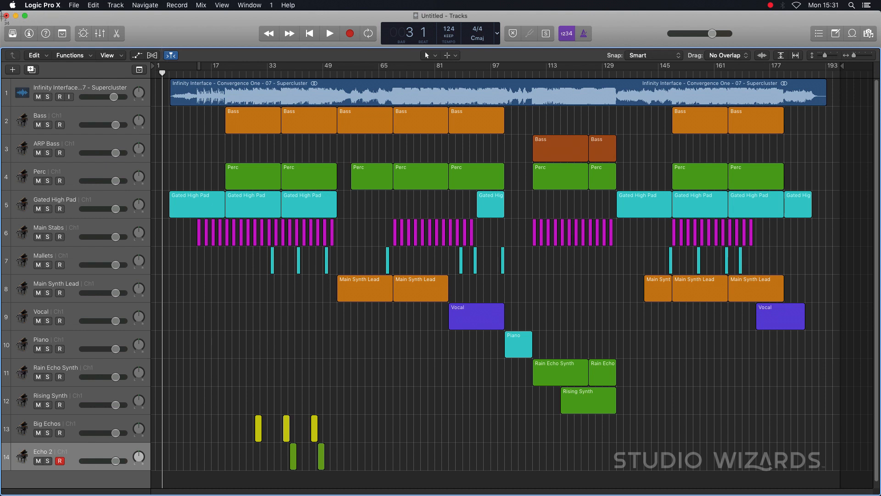
pyautogui.moveTo(4, 14); pyautogui.dragTo(880, 493)
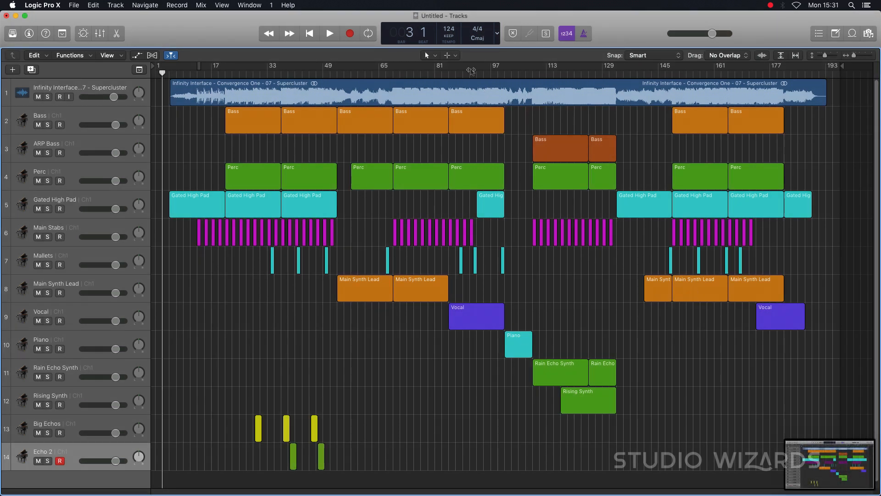
pyautogui.moveTo(438, 71); pyautogui.dragTo(440, 27)
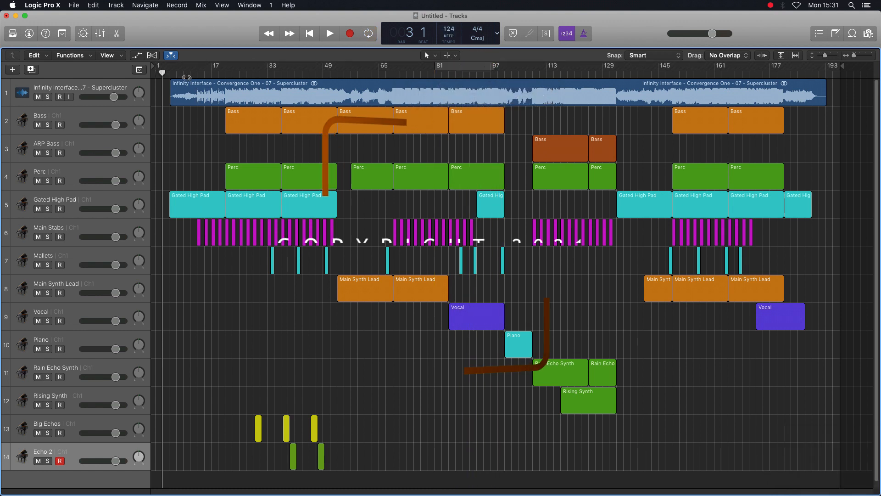
# - Set a cycle range from bar 2 to bar 17 and leave all regions deselected
pyautogui.moveTo(162, 69); pyautogui.dragTo(211, 73)
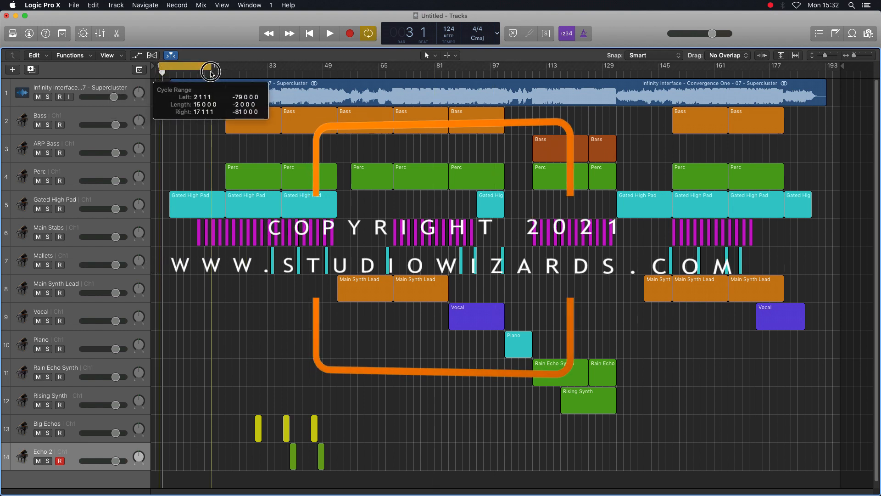
pyautogui.click(208, 203)
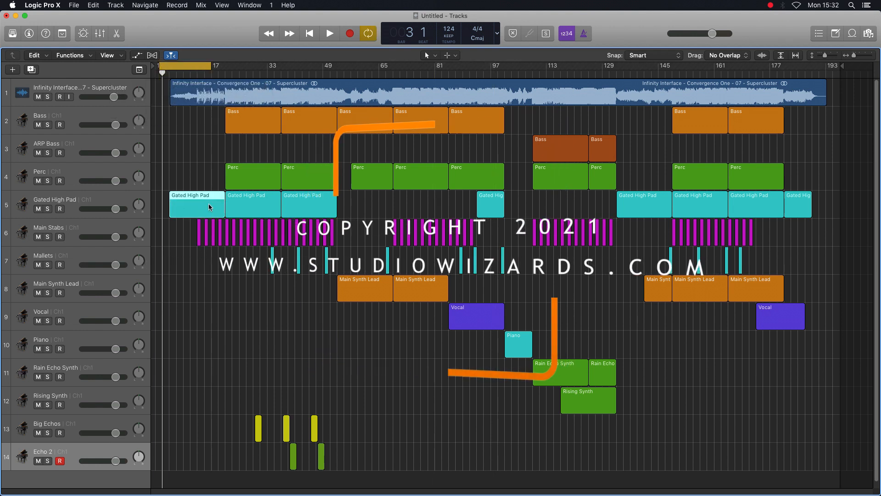
pyautogui.click(263, 154)
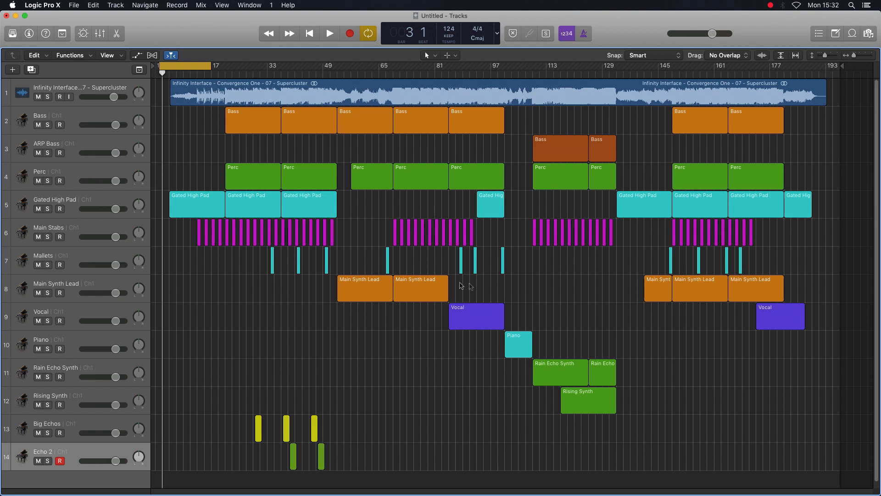